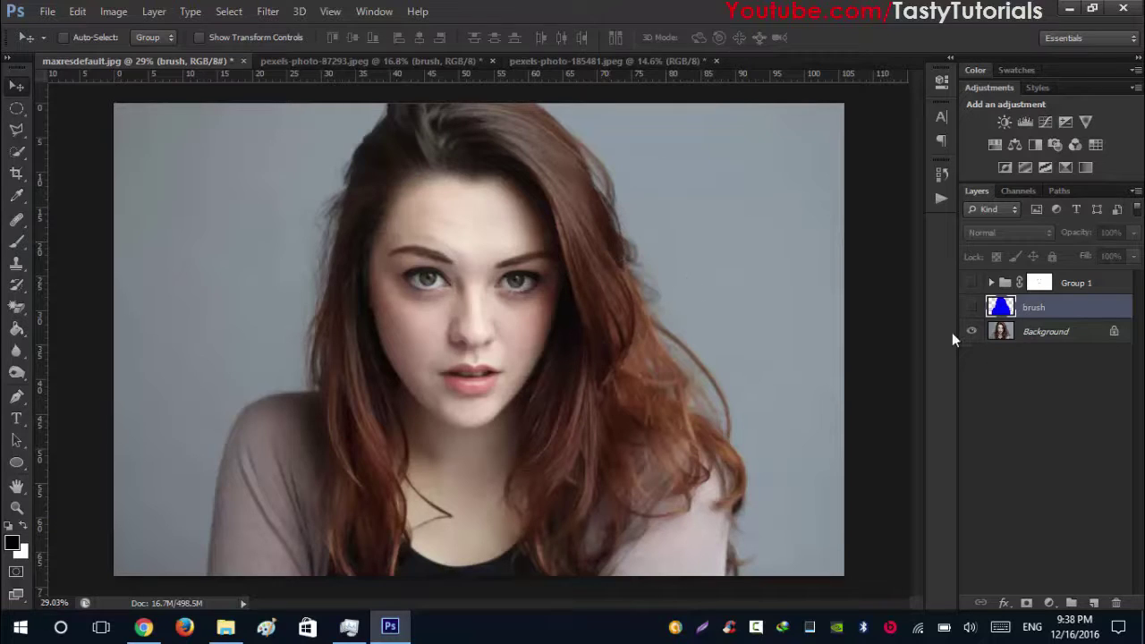
Show brush and Group 1 on the blue portrait, then the green brush layer on pexels-photo-87293.
click(971, 310)
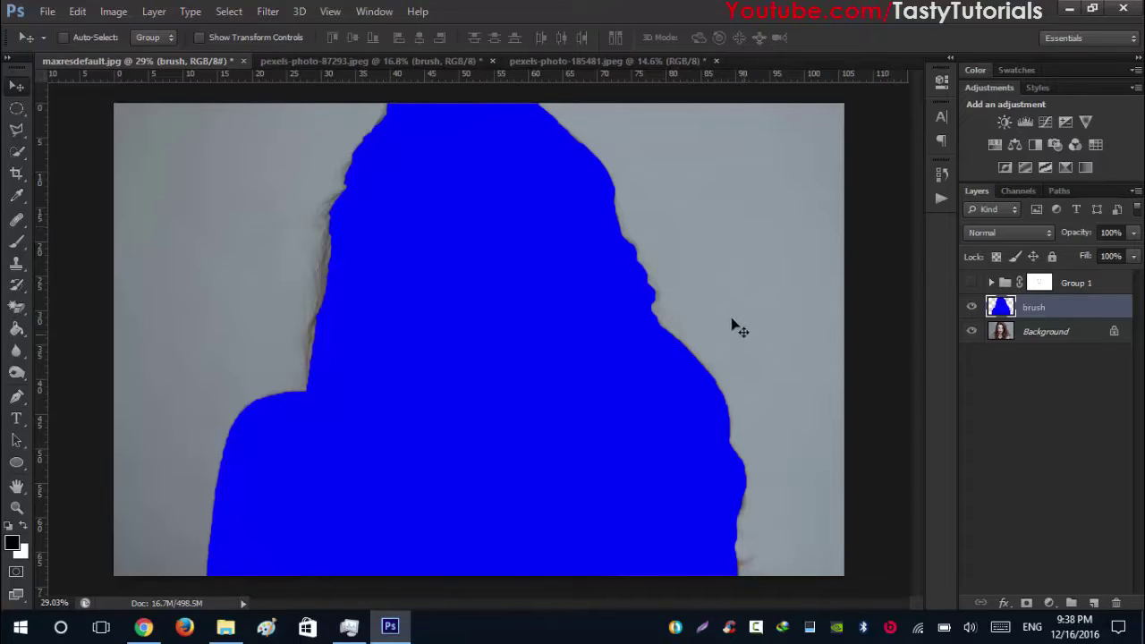
click(972, 284)
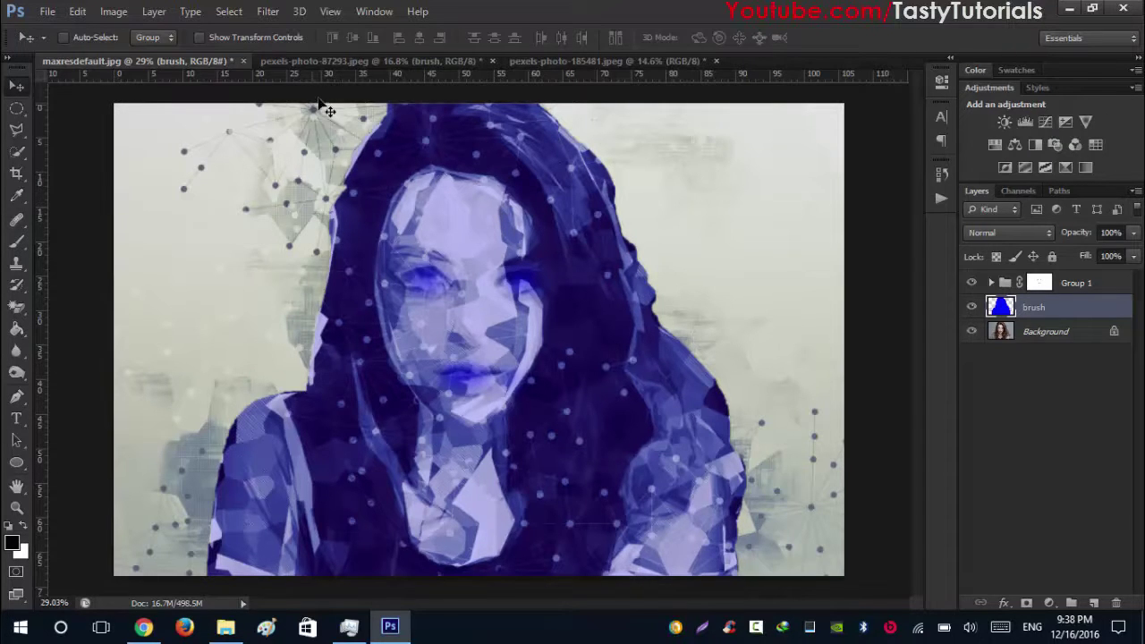
click(324, 61)
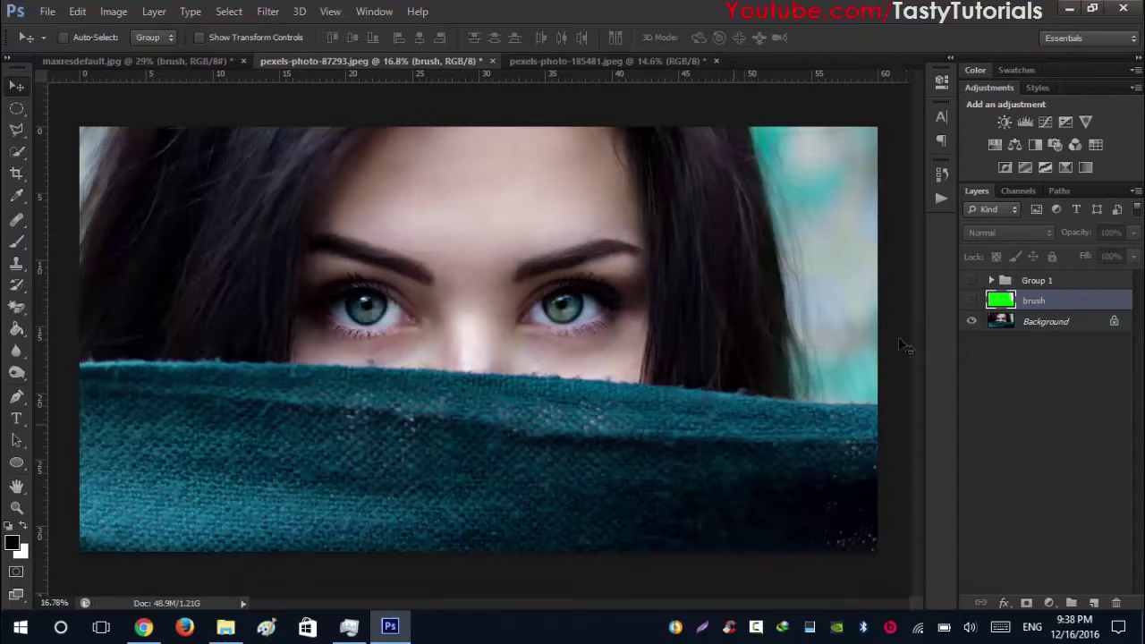
scroll(399, 399, up, 2)
scroll(399, 400, down, 3)
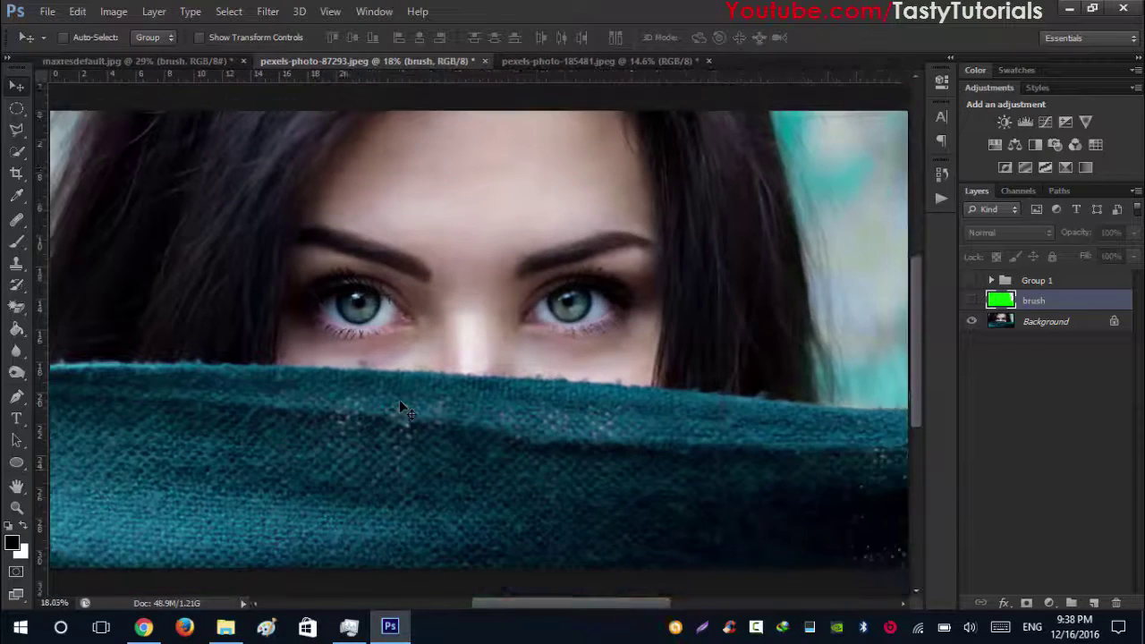
click(972, 303)
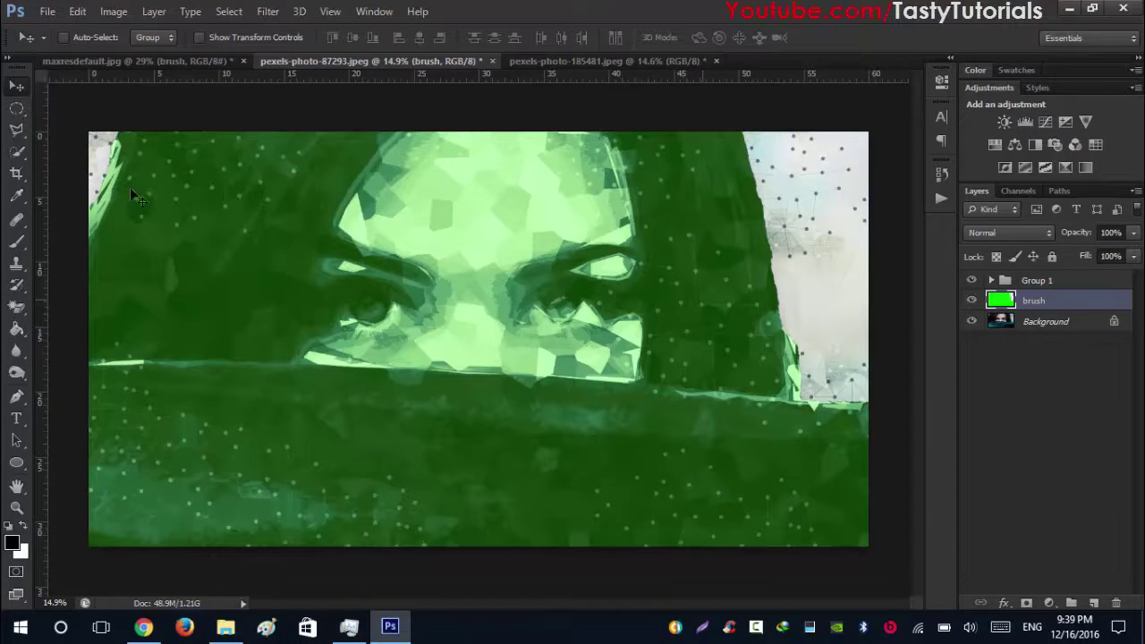
scroll(537, 322, down, 2)
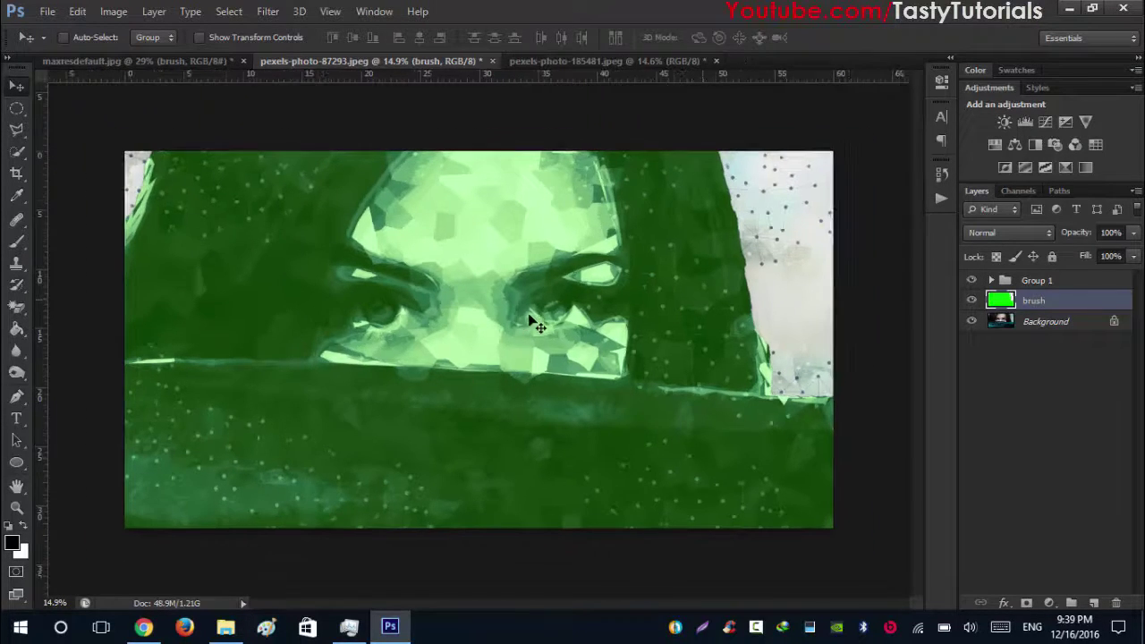
On pexels-photo-185481, show the green brush layer and set its blend mode to Normal.
click(1025, 401)
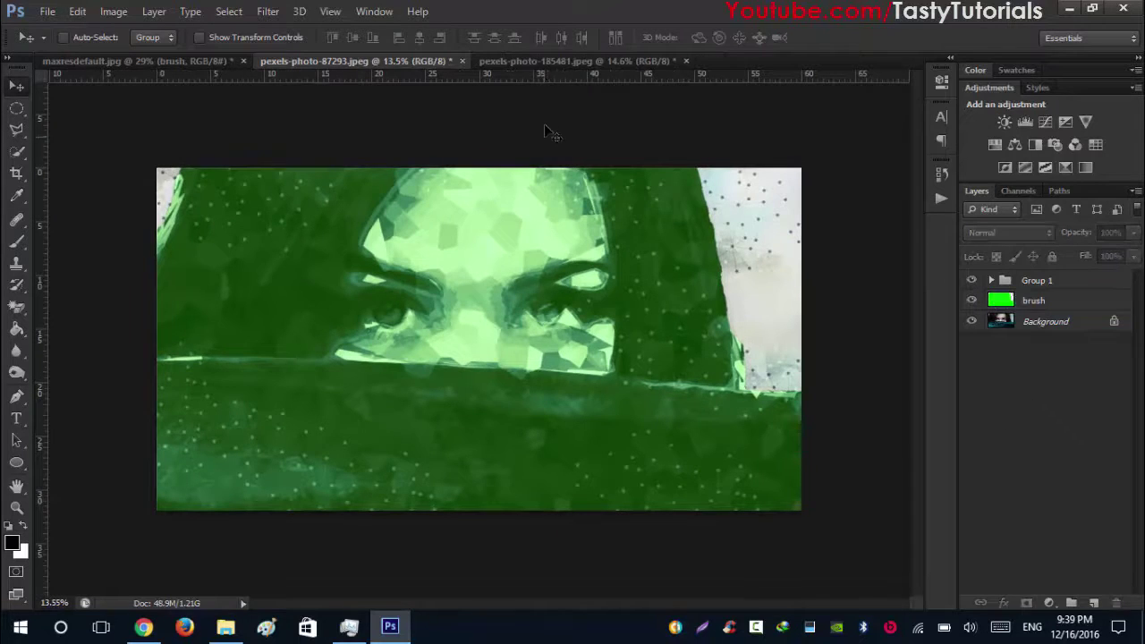
click(542, 63)
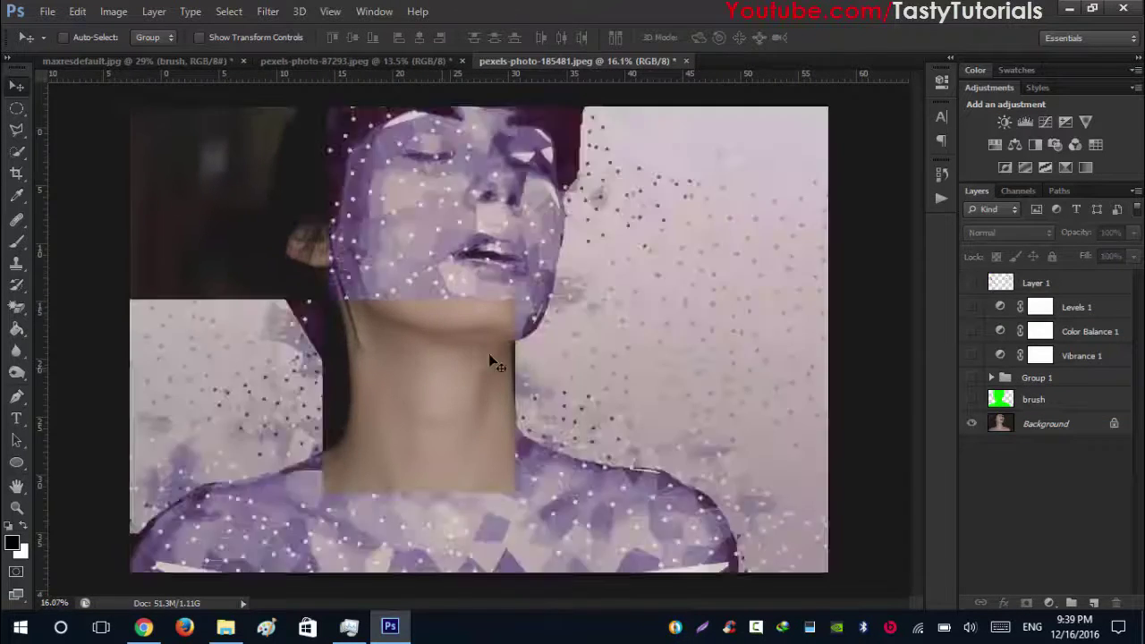
scroll(528, 366, up, 2)
scroll(466, 297, down, 5)
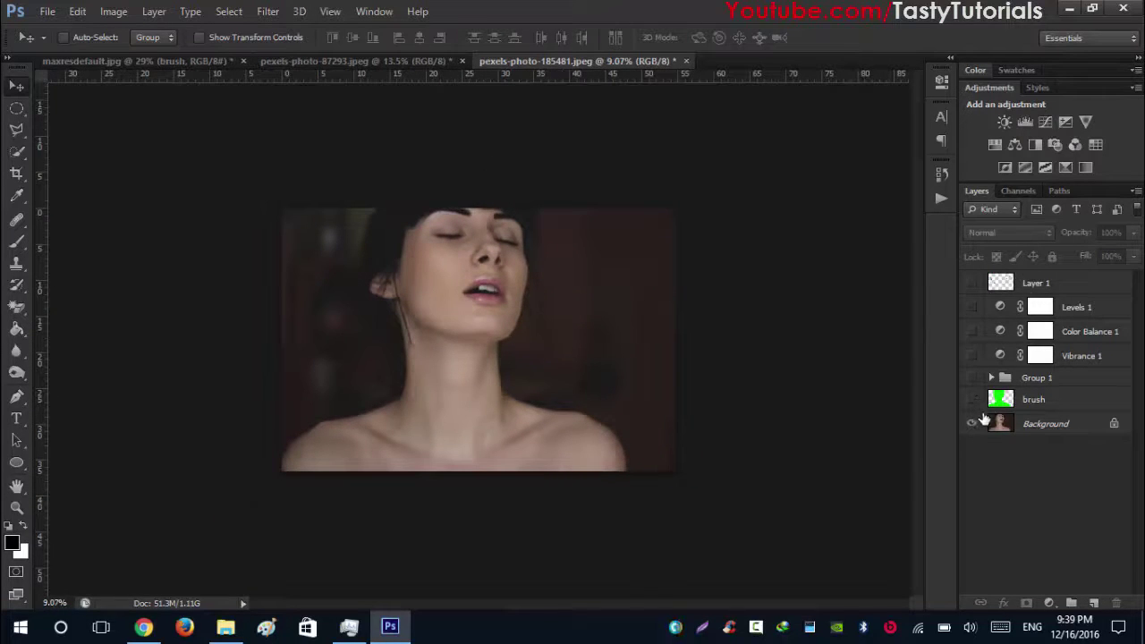
click(973, 400)
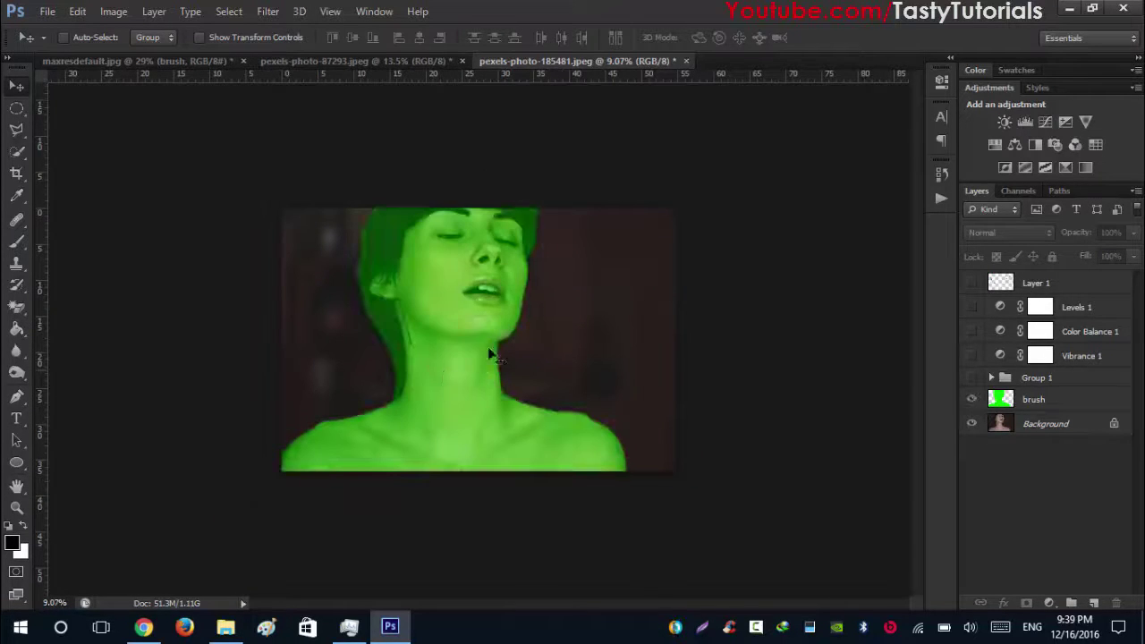
click(1049, 402)
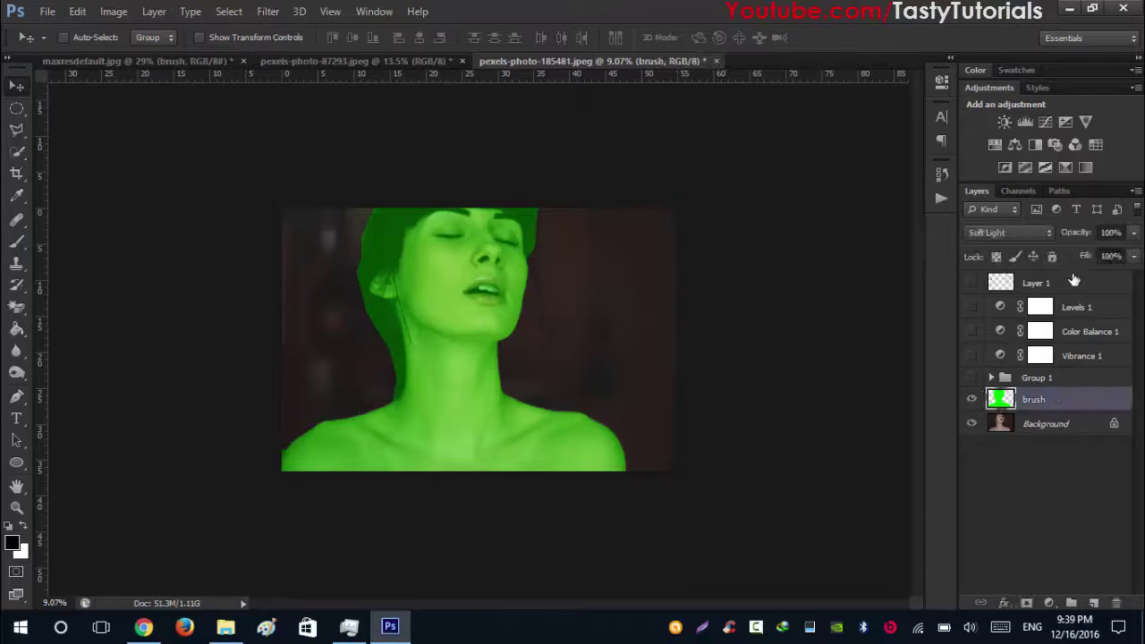
click(985, 233)
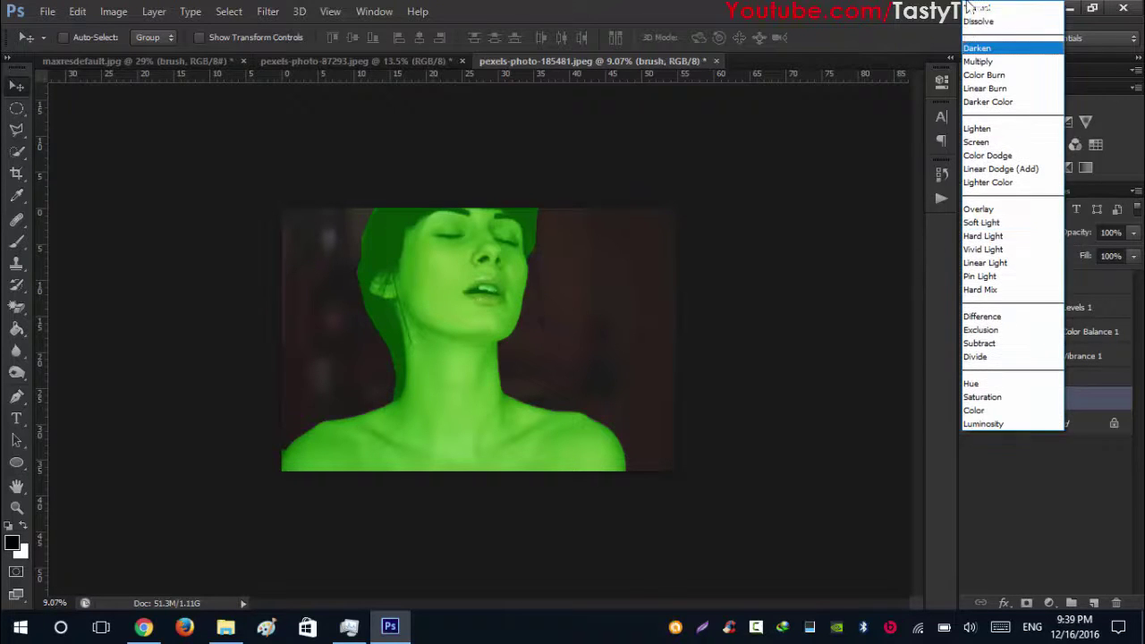
click(972, 11)
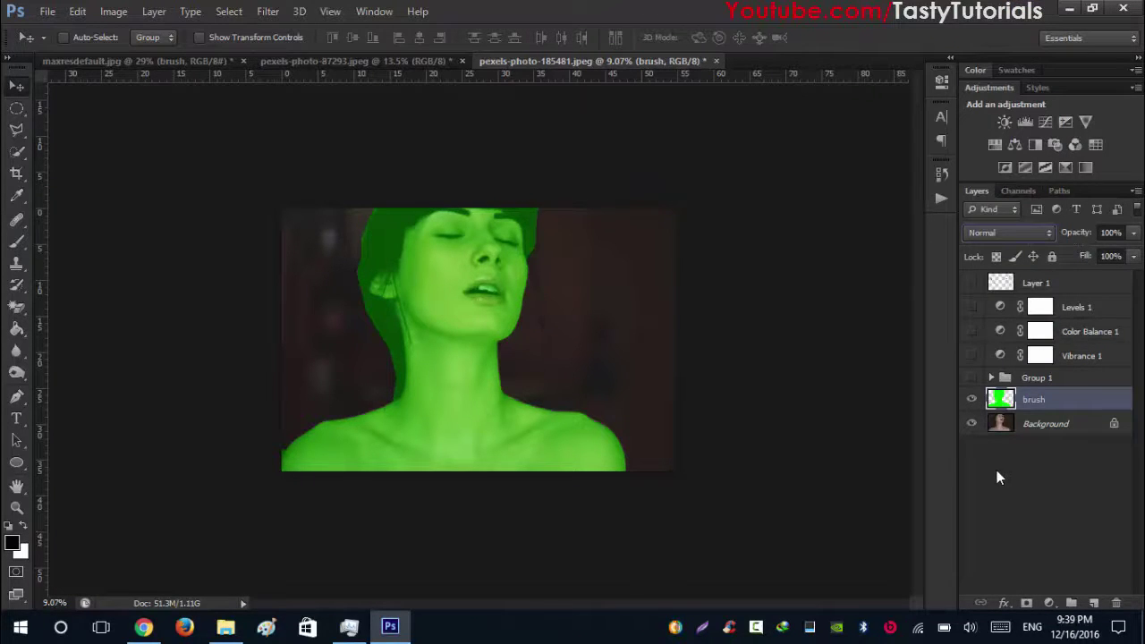
Show Group 1, hide brush, and turn on Vibrance, Color Balance, Levels and Layer 1.
click(972, 380)
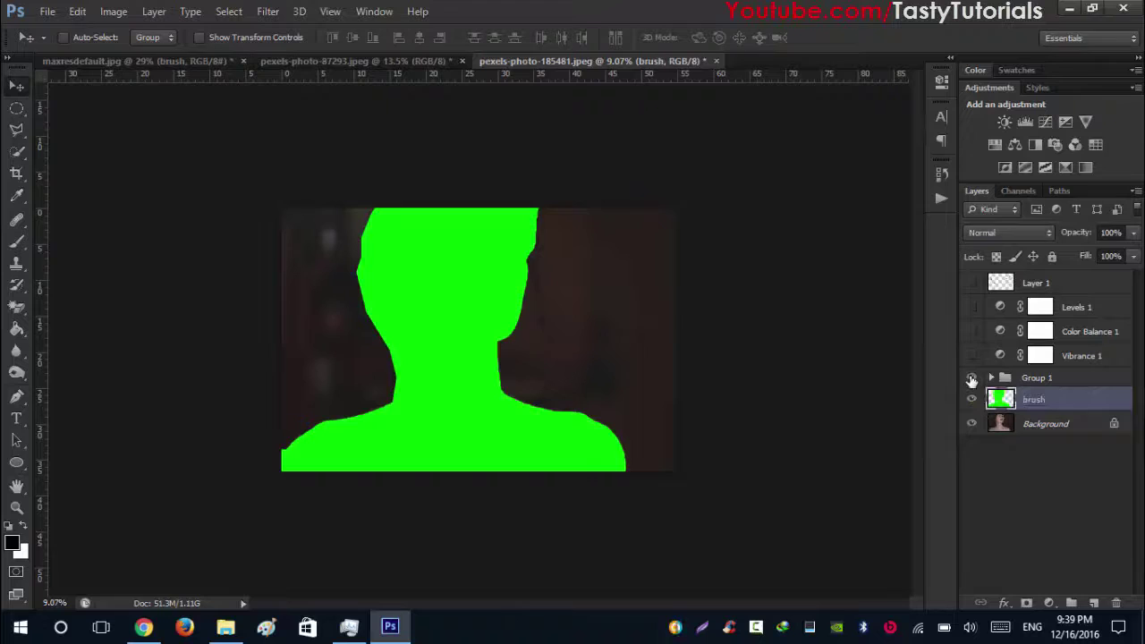
click(1047, 462)
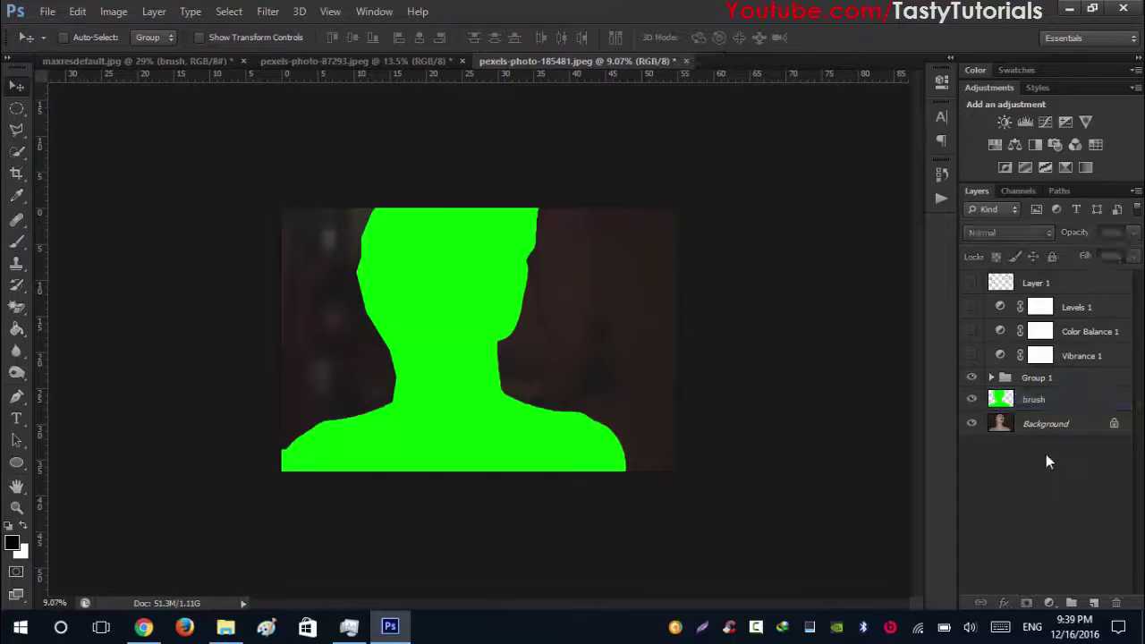
click(1038, 428)
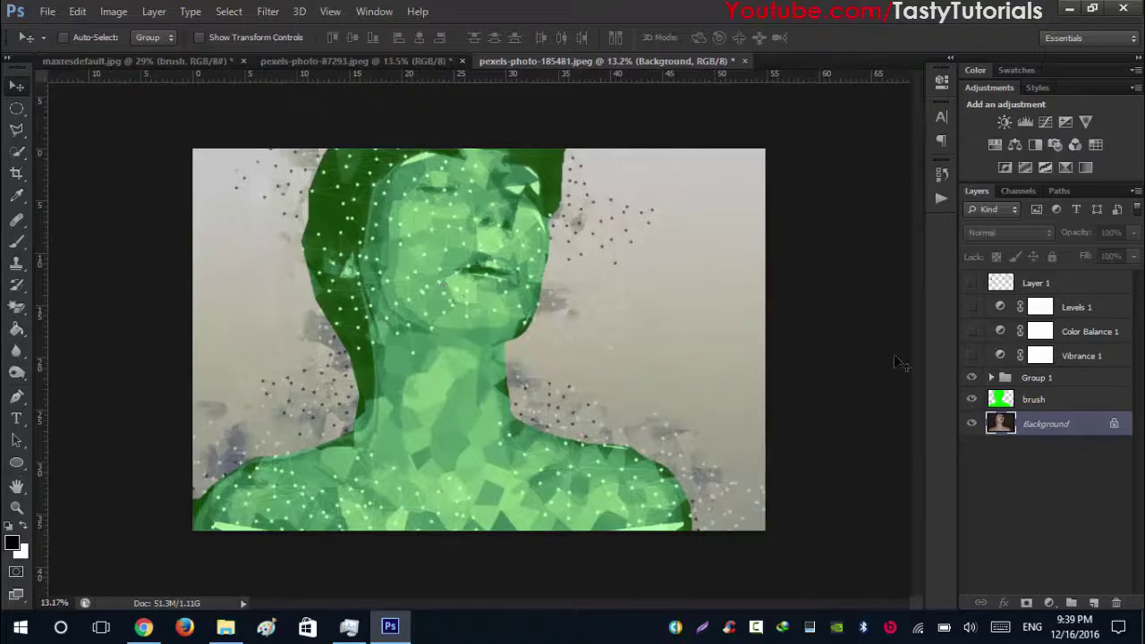
click(972, 400)
drag(972, 362, 973, 309)
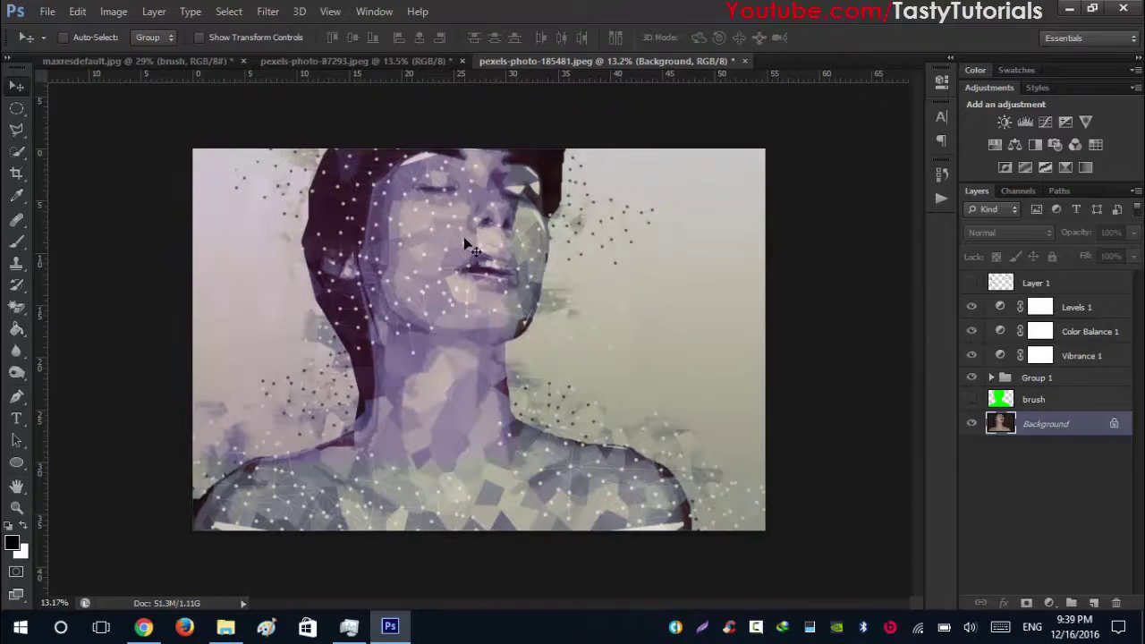
click(972, 282)
scroll(665, 256, down, 1)
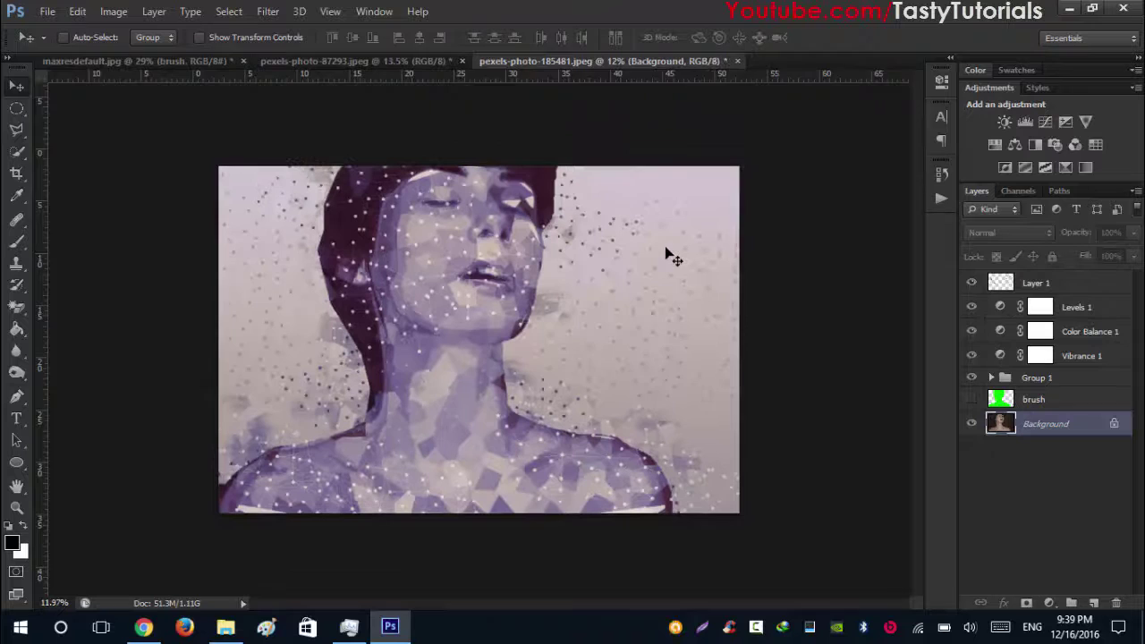
click(978, 504)
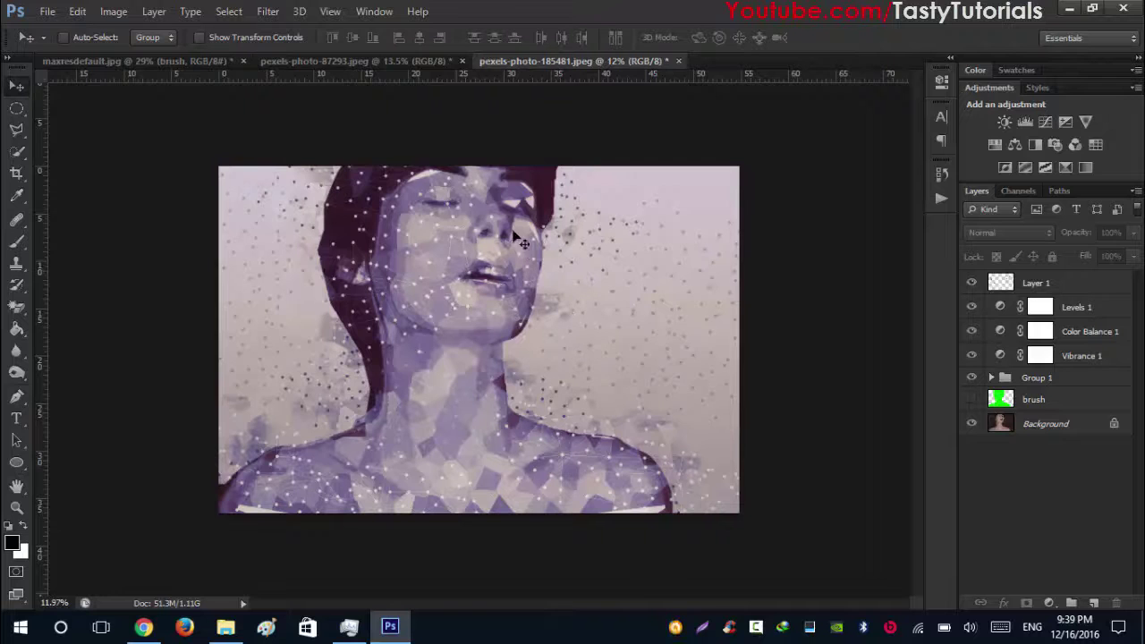
Close the blue portrait and pexels-photo-87293 documents without saving.
click(189, 63)
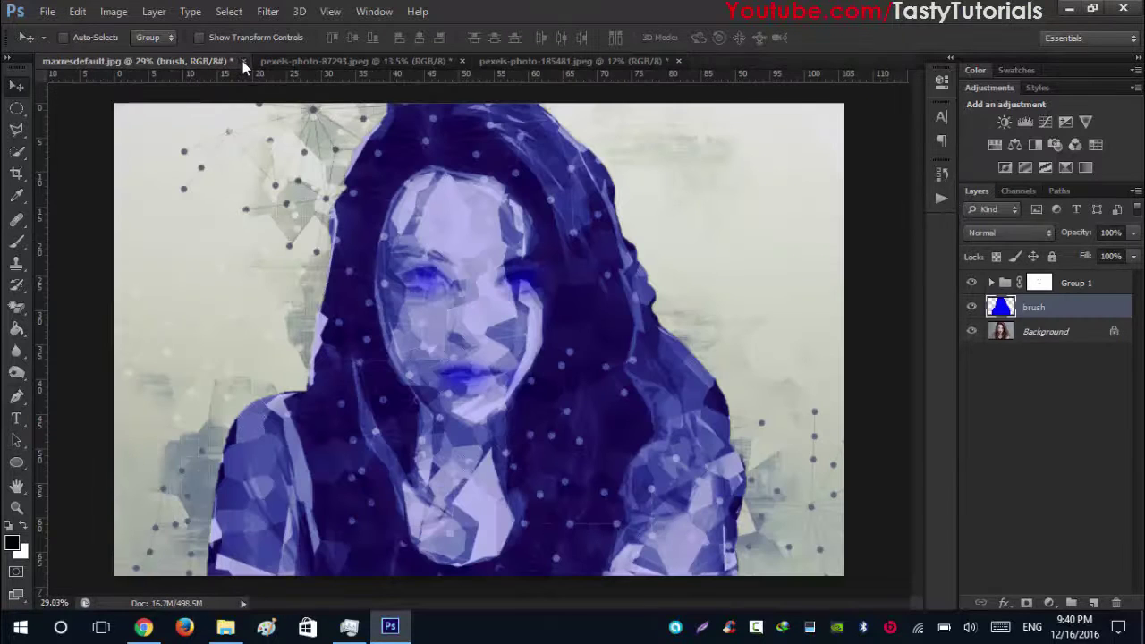
click(243, 61)
click(611, 238)
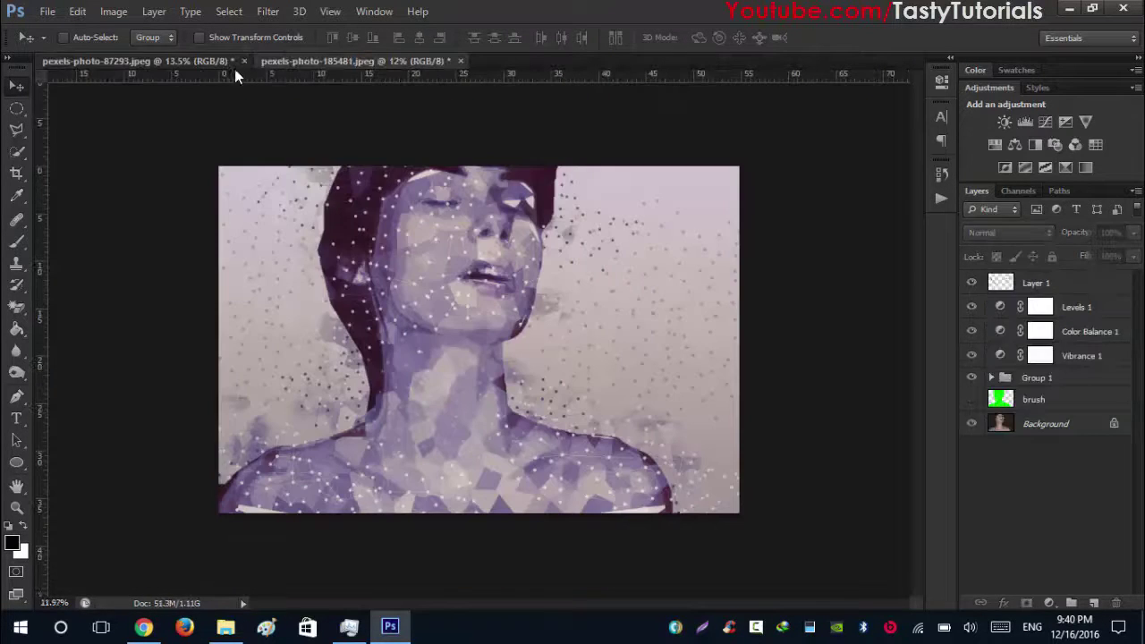
click(243, 60)
key(Escape)
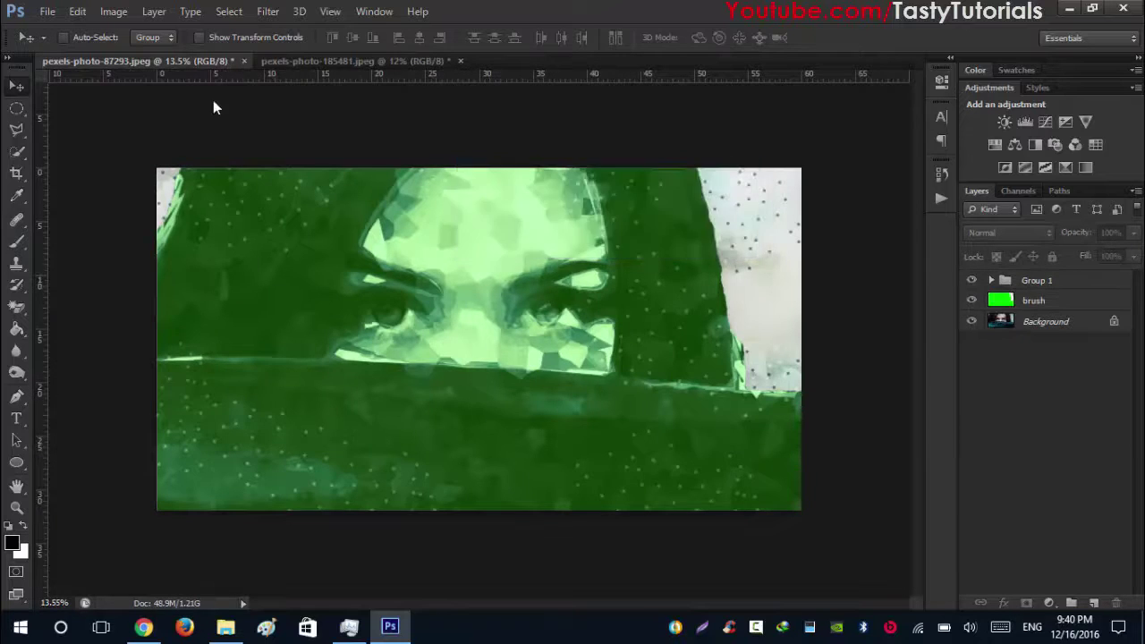
Delete Layer 1, the adjustment layers and brush, leaving only Background.
click(1058, 304)
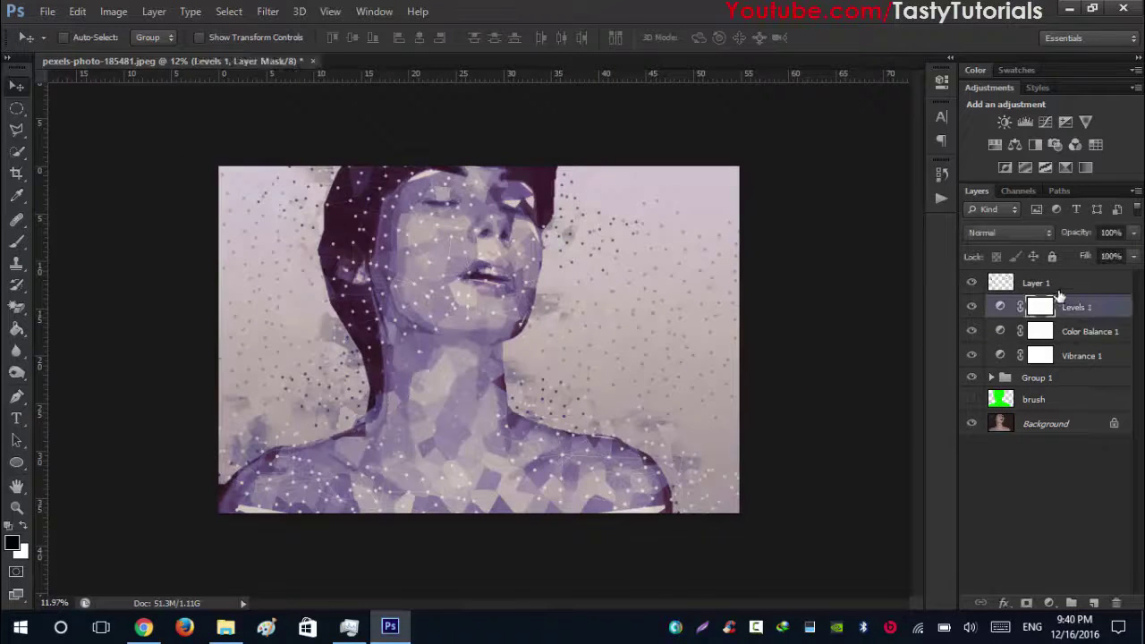
click(1058, 292)
key(Delete)
key(Delete)
key(Delete)
key(Delete)
key(Delete)
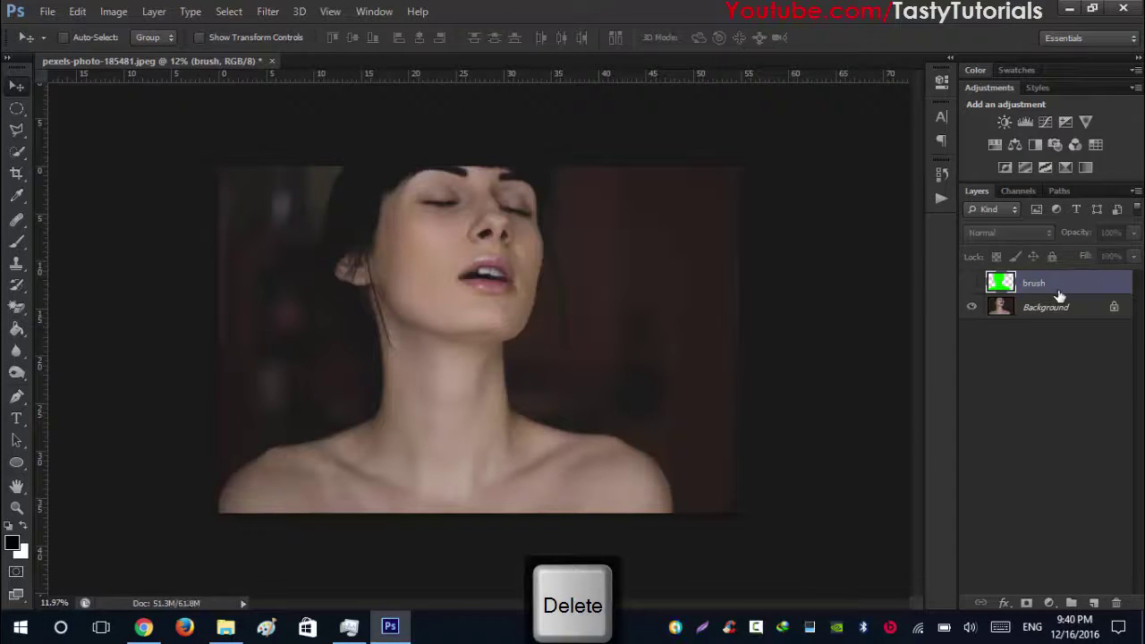
key(Delete)
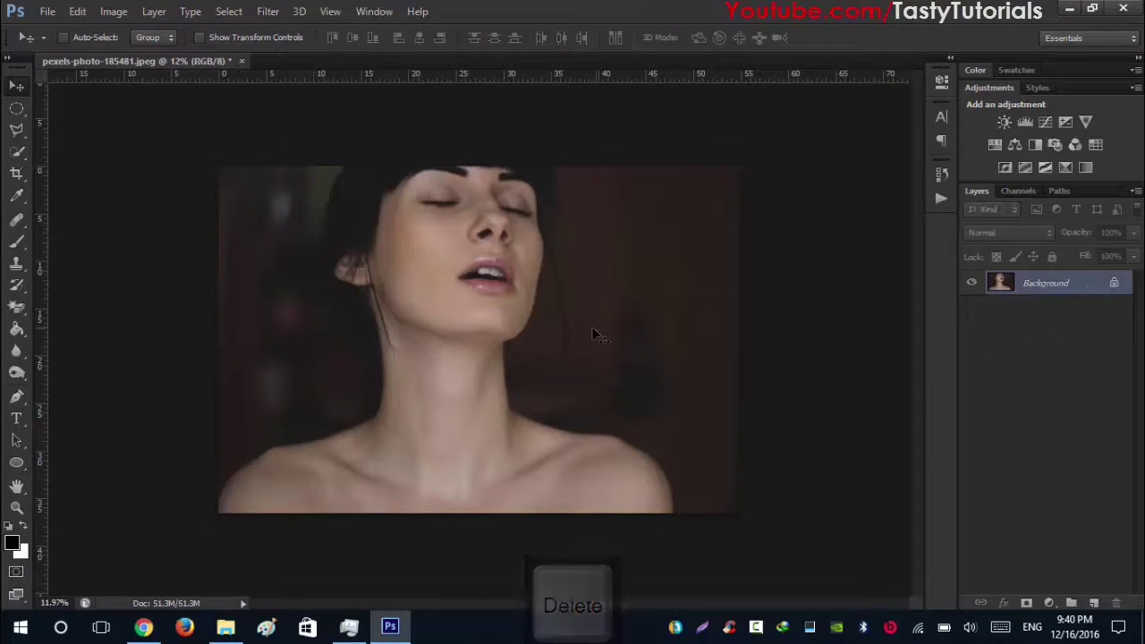
scroll(395, 292, up, 1)
scroll(395, 293, up, 1)
scroll(414, 314, down, 1)
scroll(415, 314, up, 1)
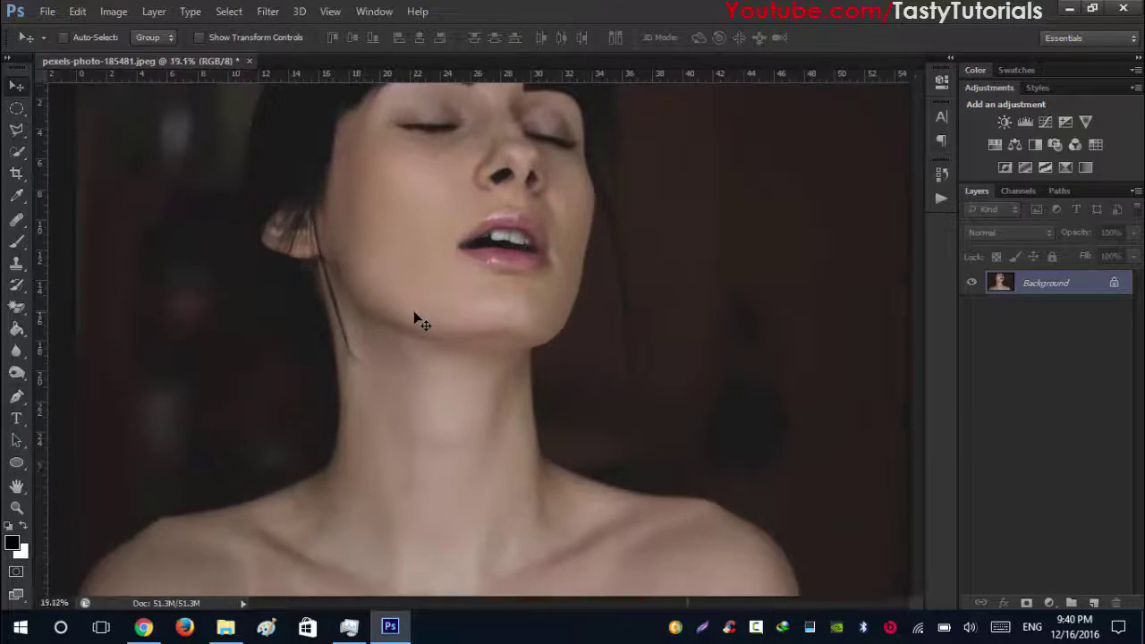
scroll(423, 322, down, 2)
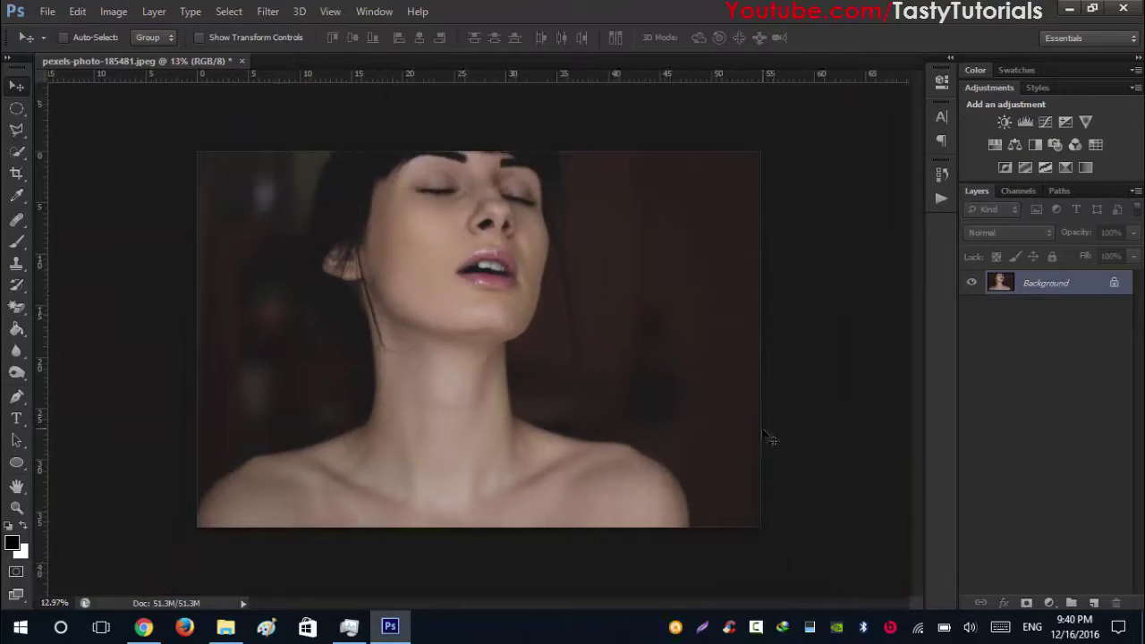
Purge All memory after confirming the warning, then purge the Video Cache.
click(78, 12)
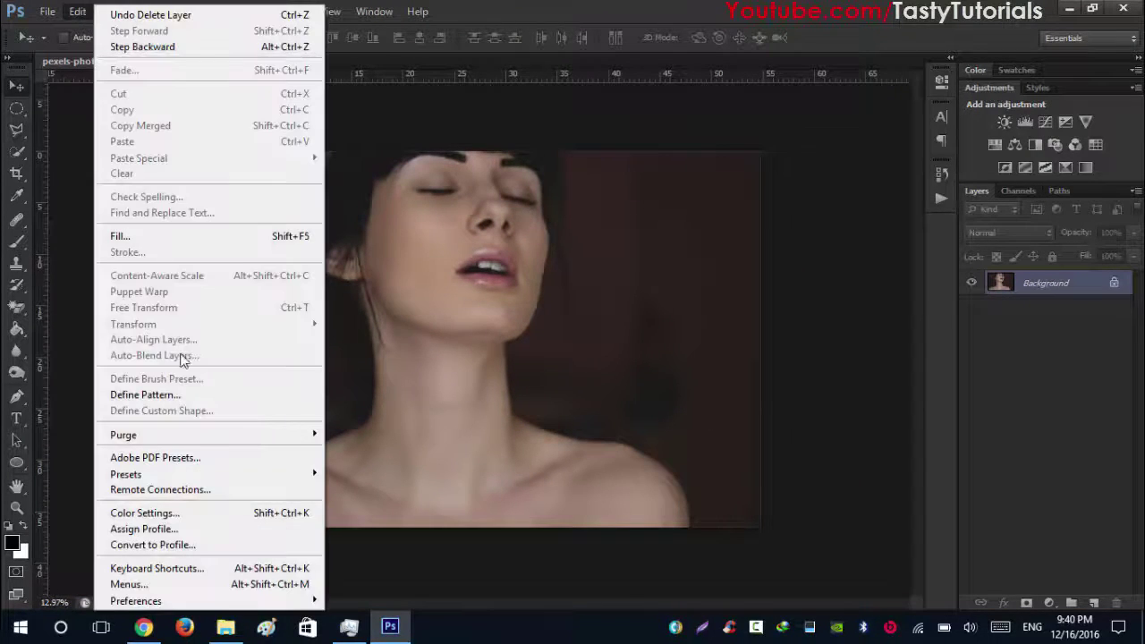
mouse_move(238, 439)
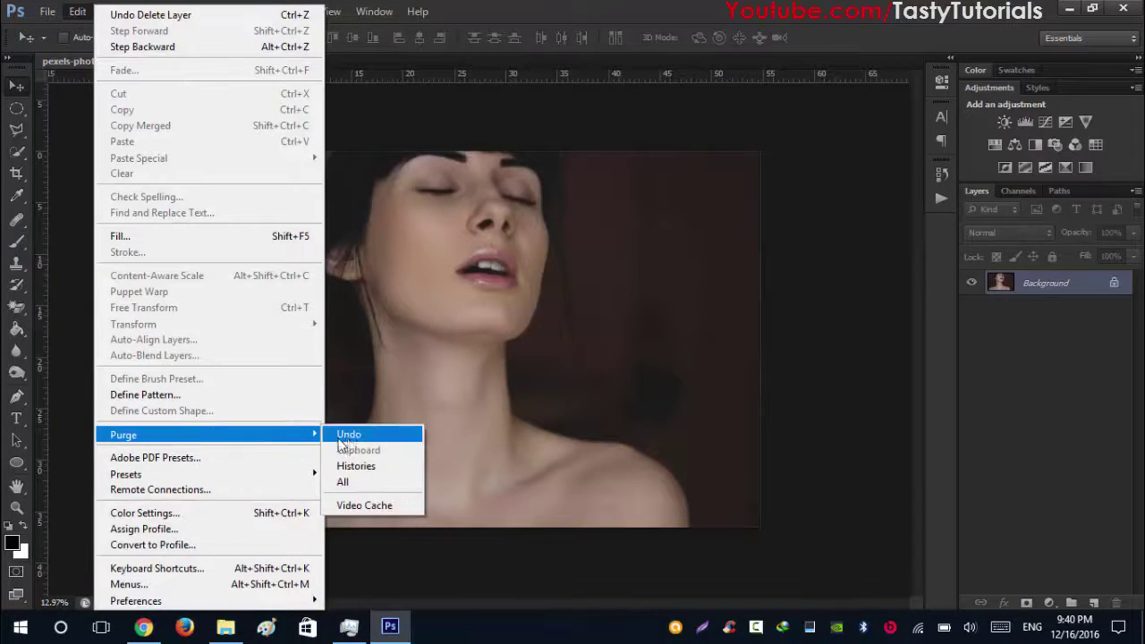
click(364, 484)
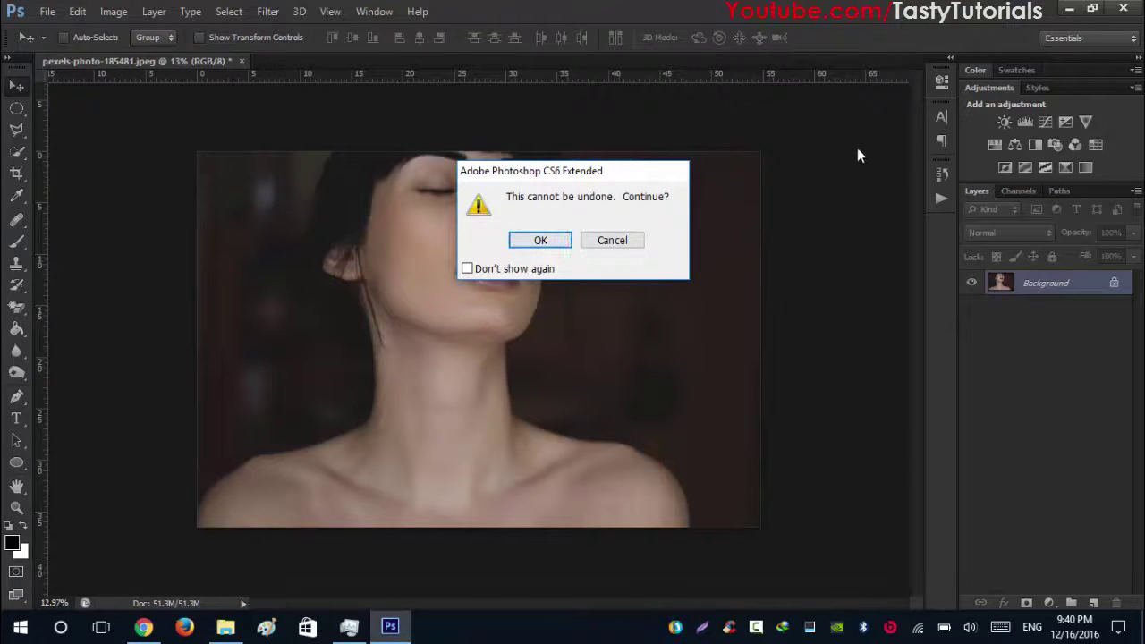
click(542, 240)
click(78, 11)
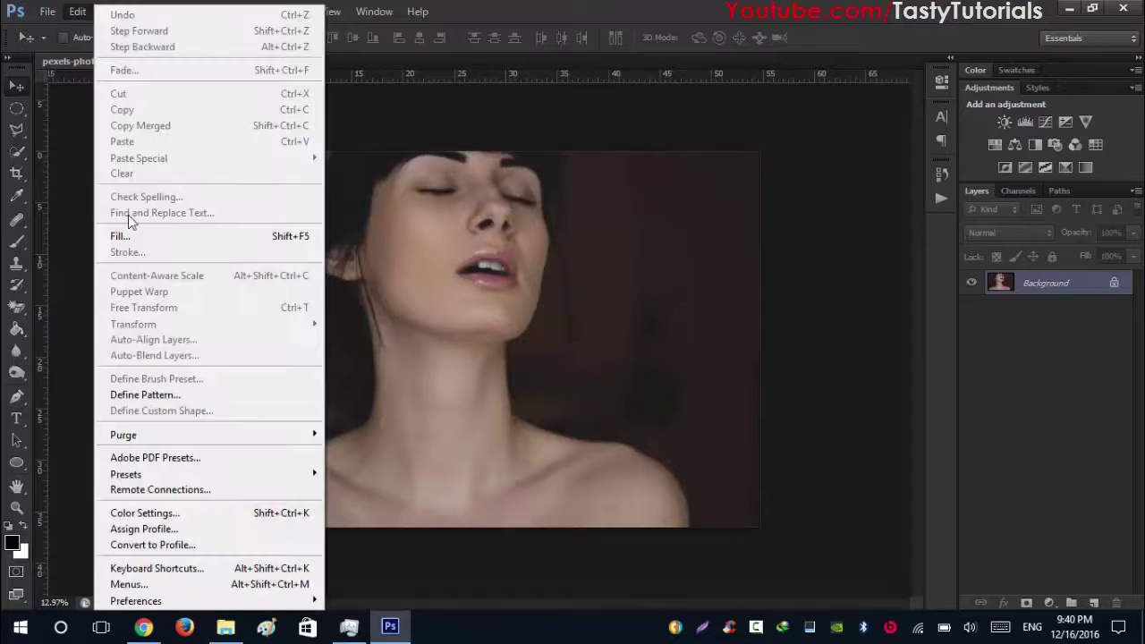
mouse_move(327, 438)
click(375, 504)
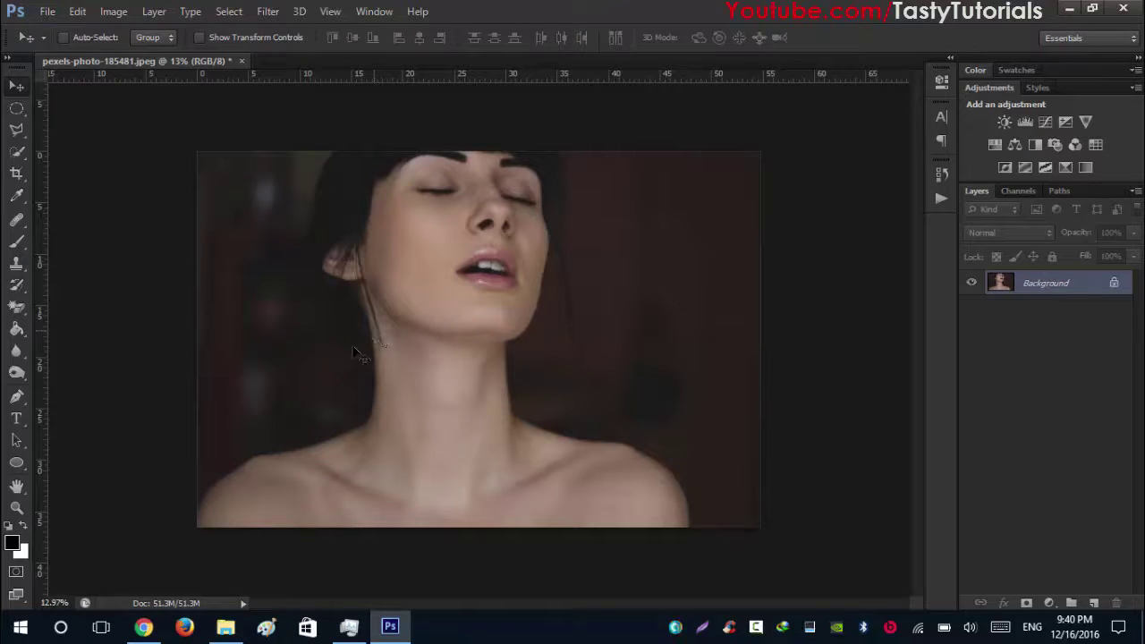
click(226, 629)
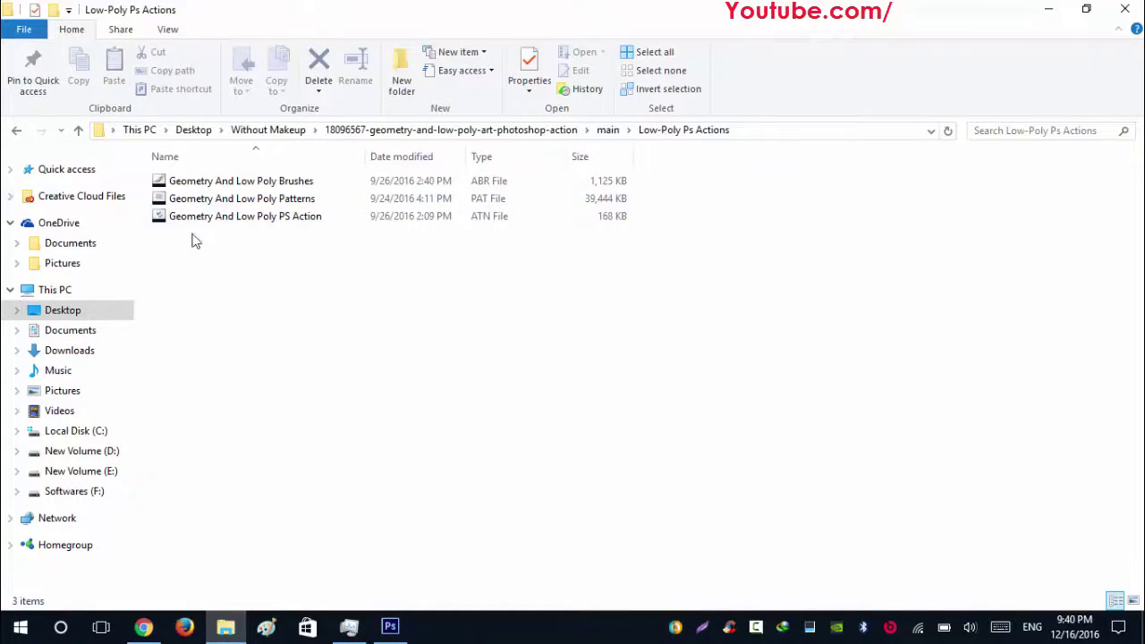
Open the Low-Poly Ps Actions folder and check its Geometry And Low Poly brushes, patterns and action files.
click(16, 131)
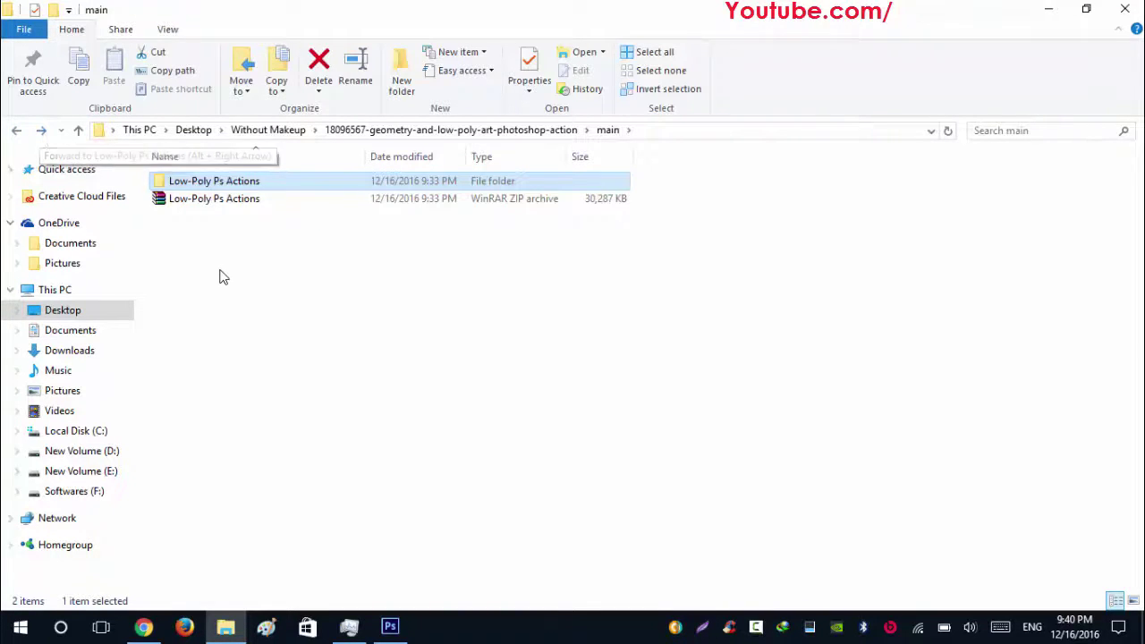
click(197, 203)
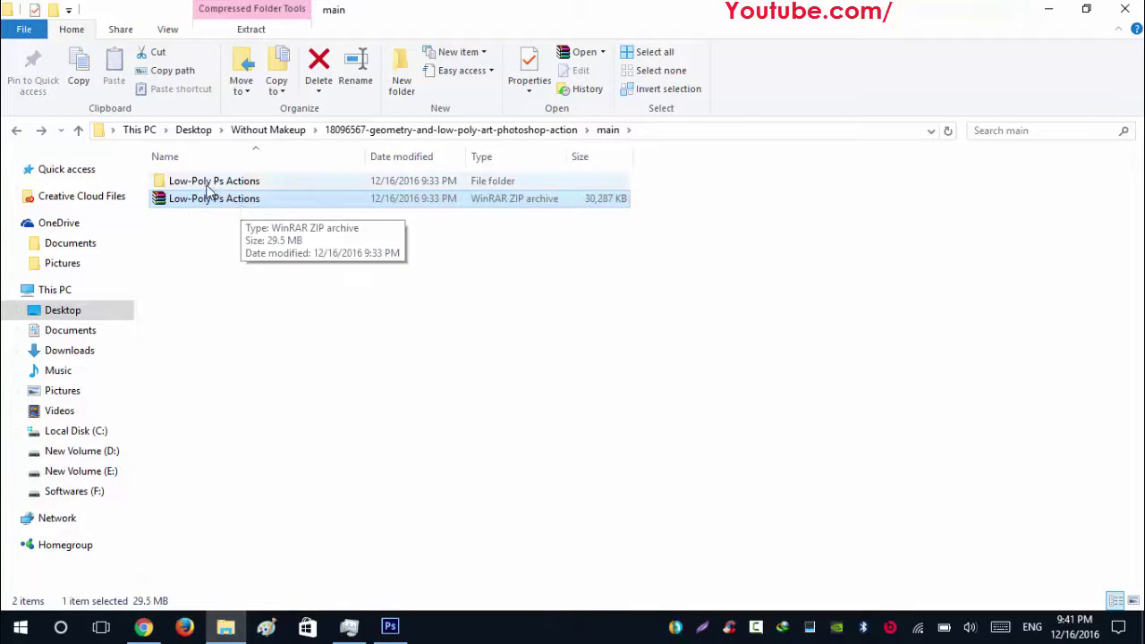
click(208, 189)
double_click(208, 189)
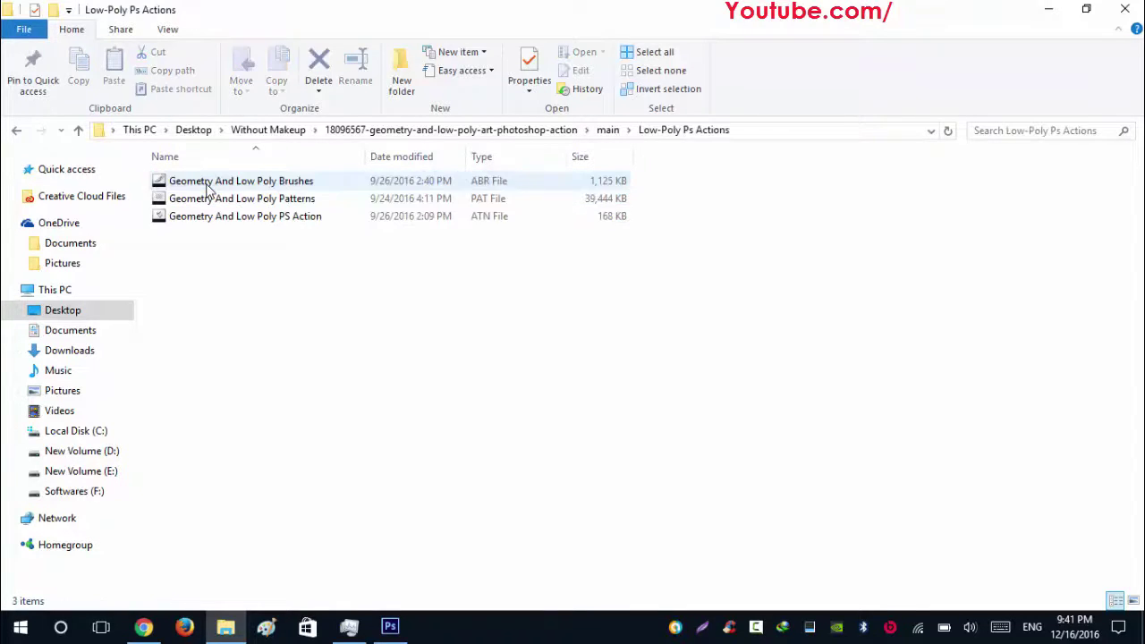
click(219, 182)
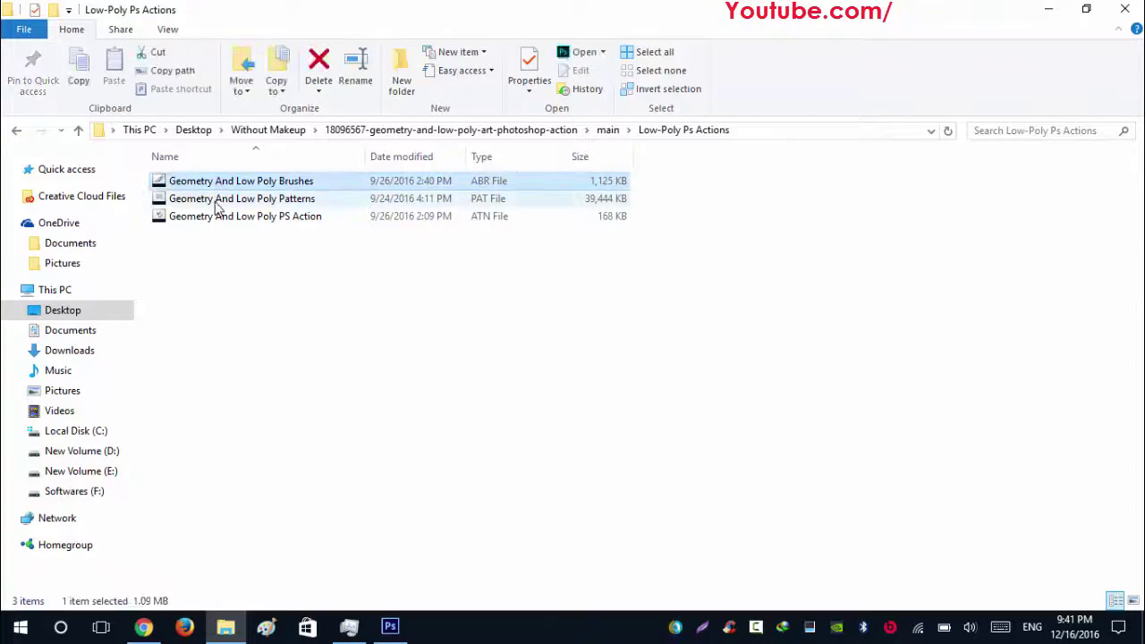
click(224, 199)
click(269, 219)
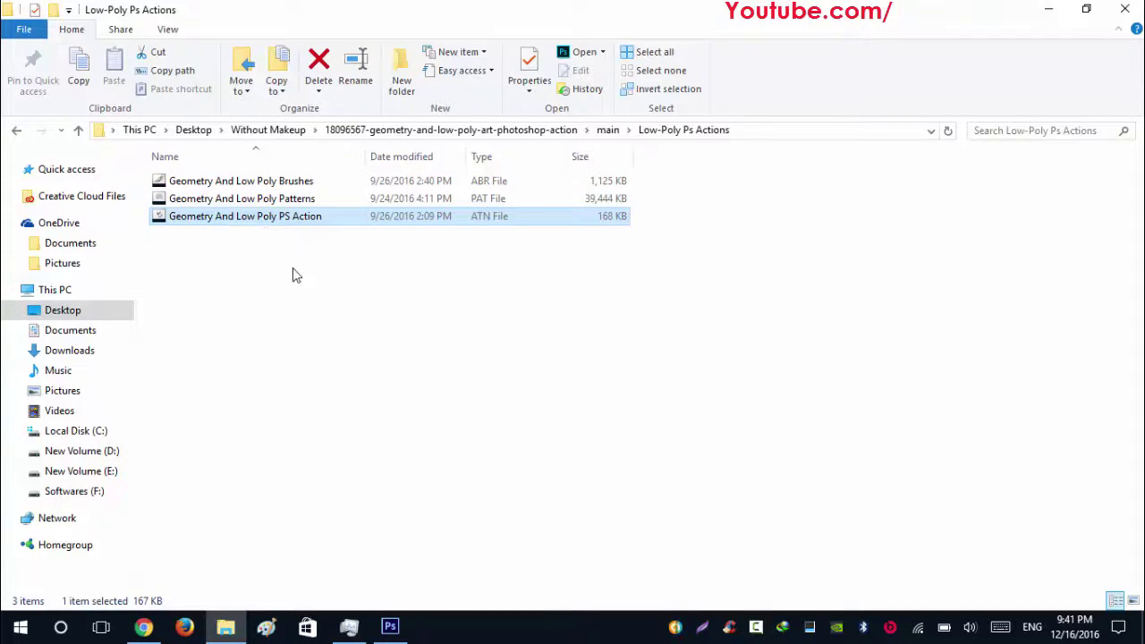
click(307, 498)
Load Geometry And Low Poly Brushes into the Preset Manager.
click(390, 627)
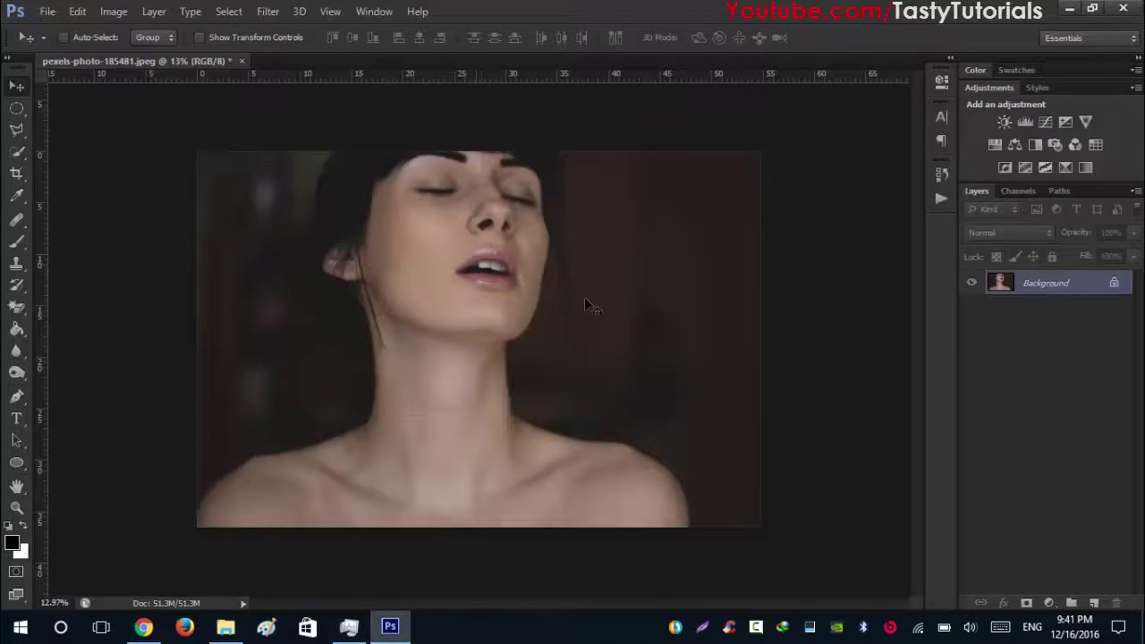
click(82, 13)
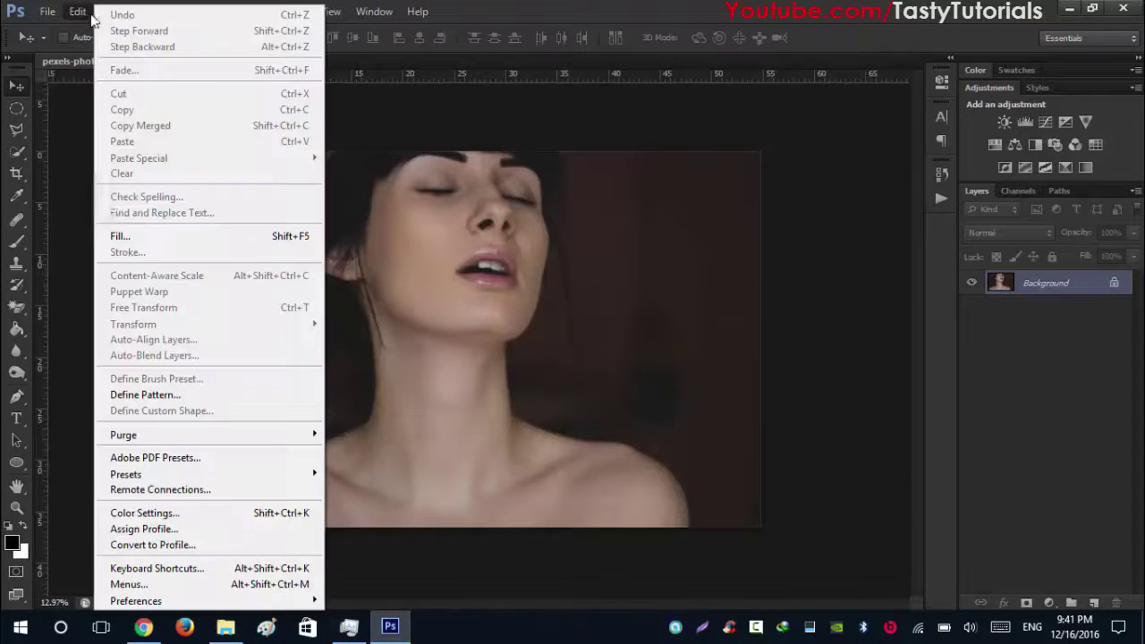
mouse_move(215, 475)
click(345, 476)
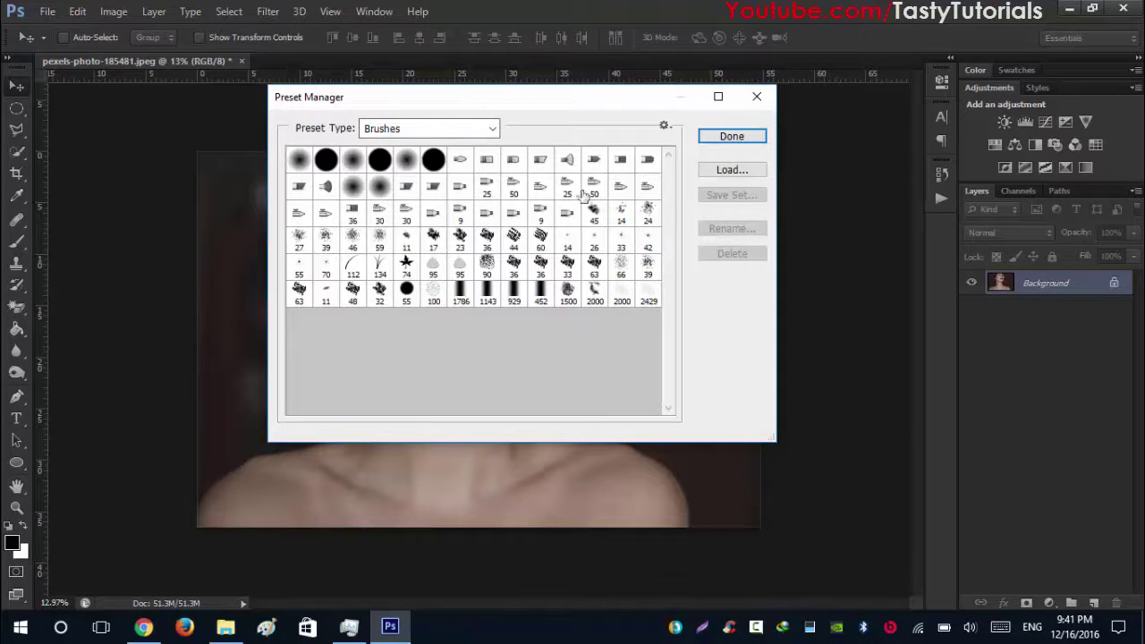
click(719, 172)
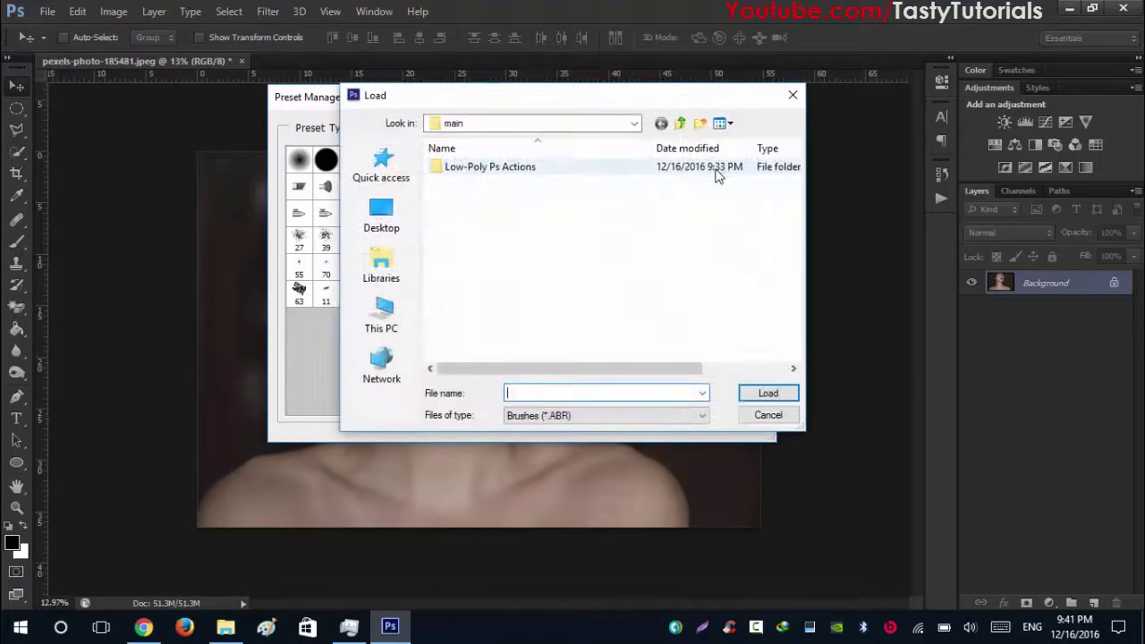
double_click(470, 172)
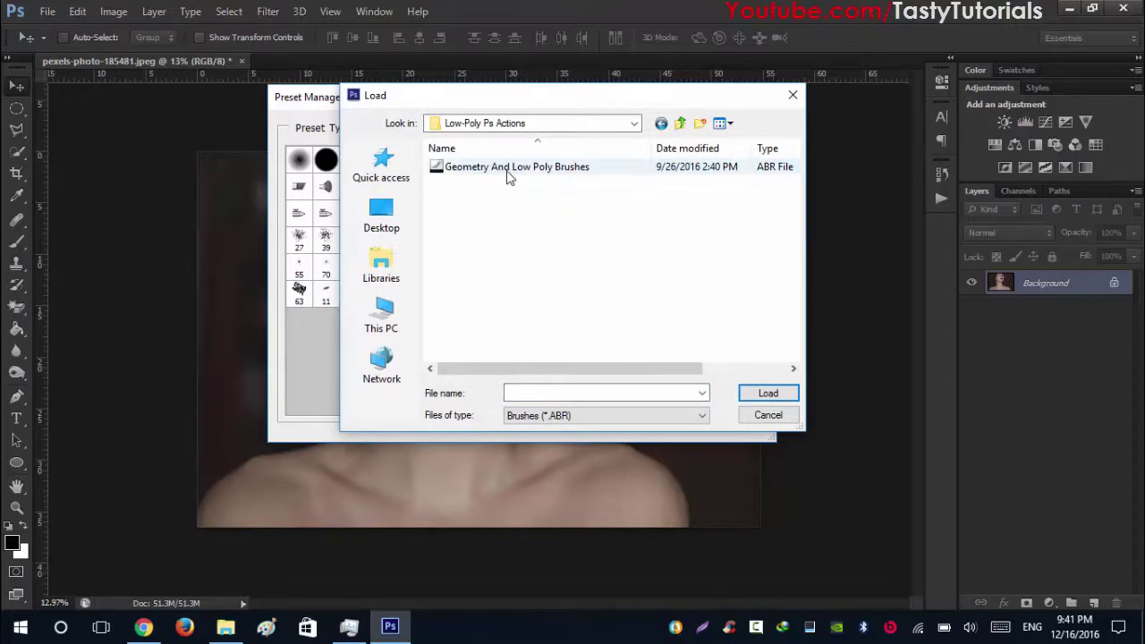
click(560, 170)
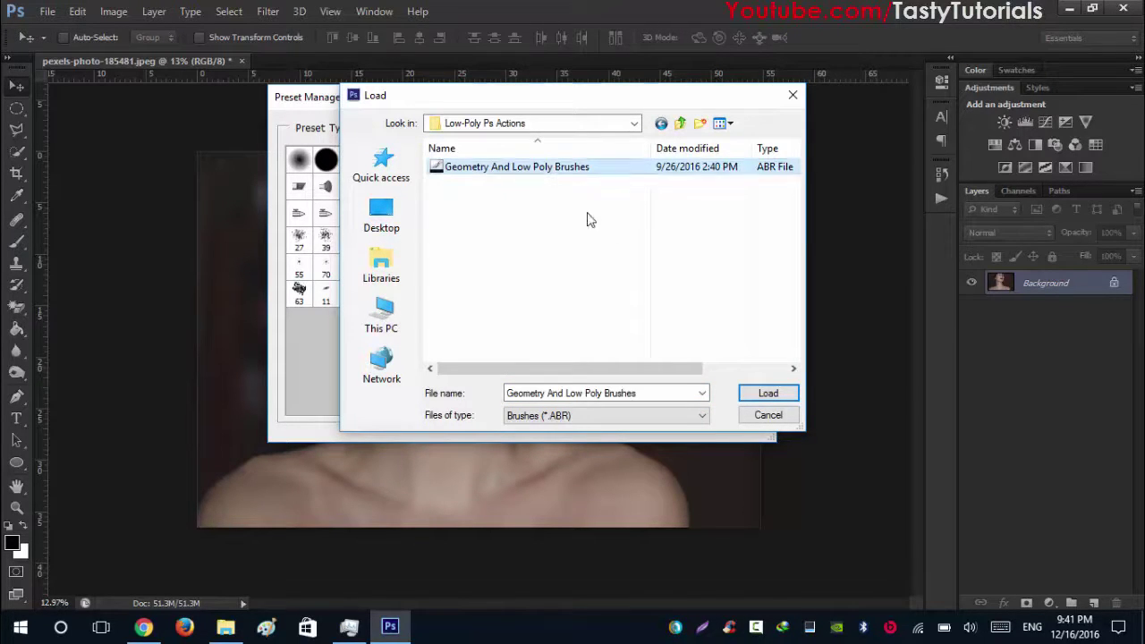
click(765, 393)
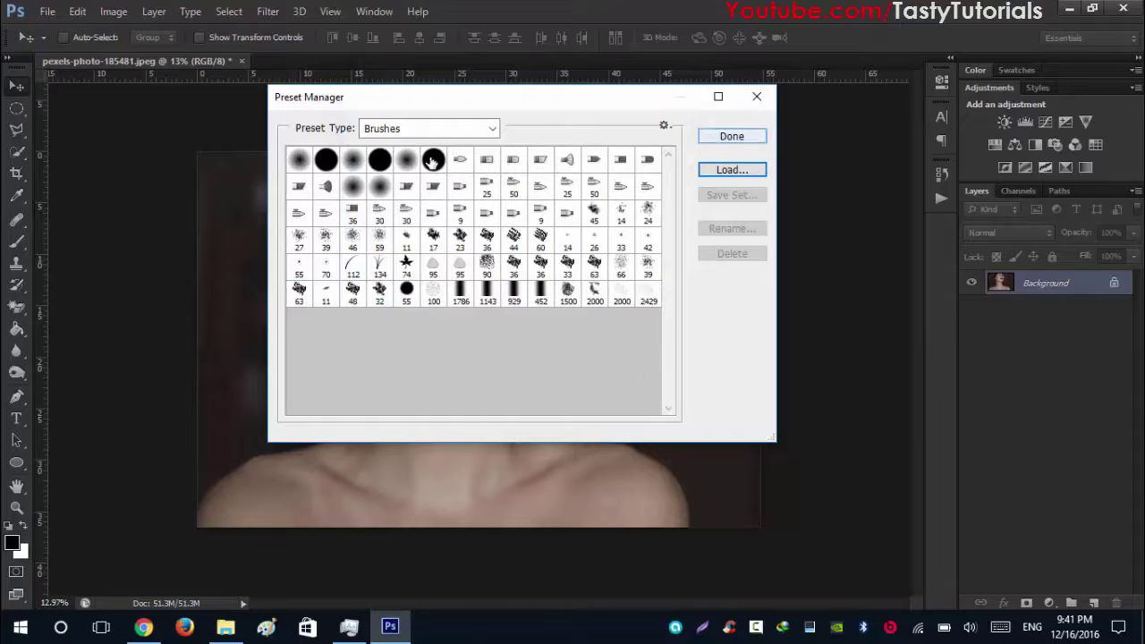
Load the Geometry And Low Poly Patterns file as pattern presets and close the Preset Manager.
click(445, 128)
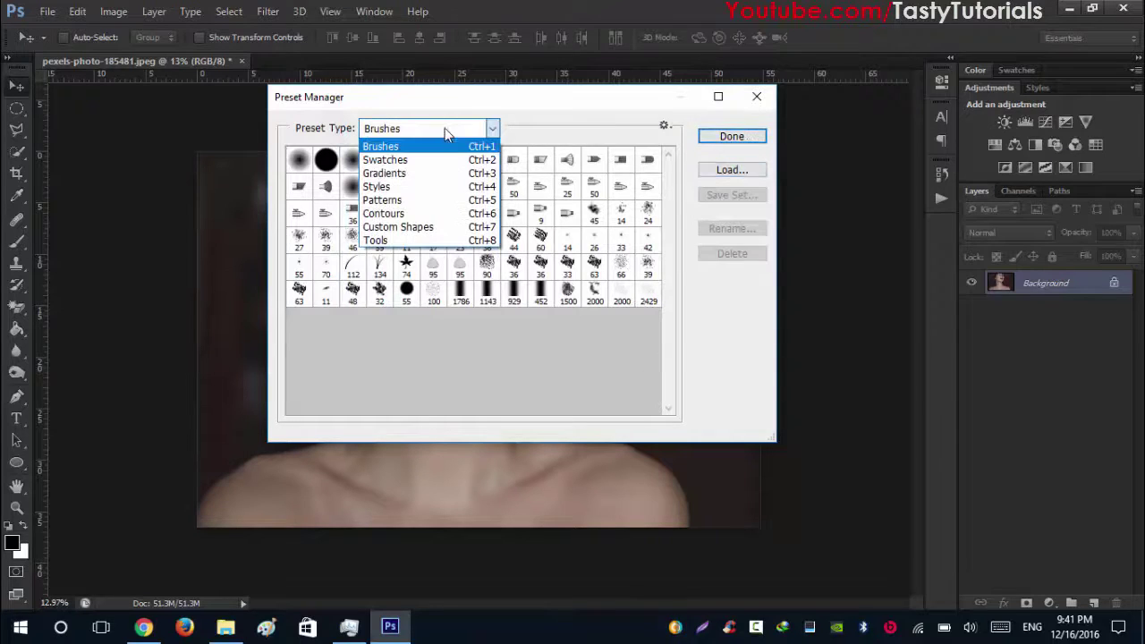
click(420, 199)
click(724, 172)
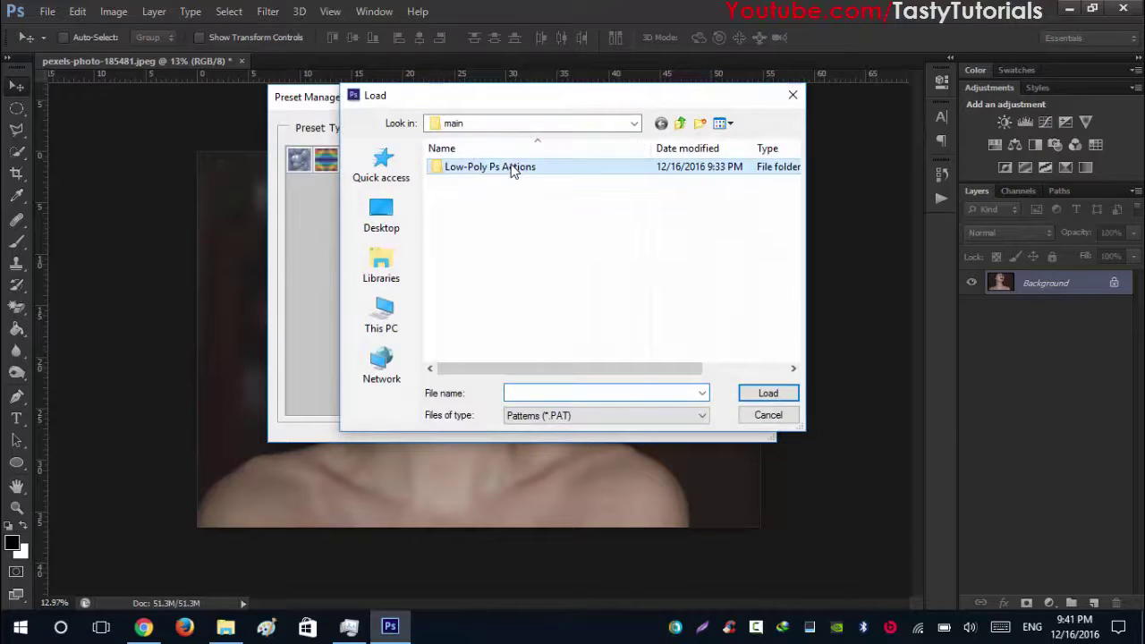
double_click(523, 168)
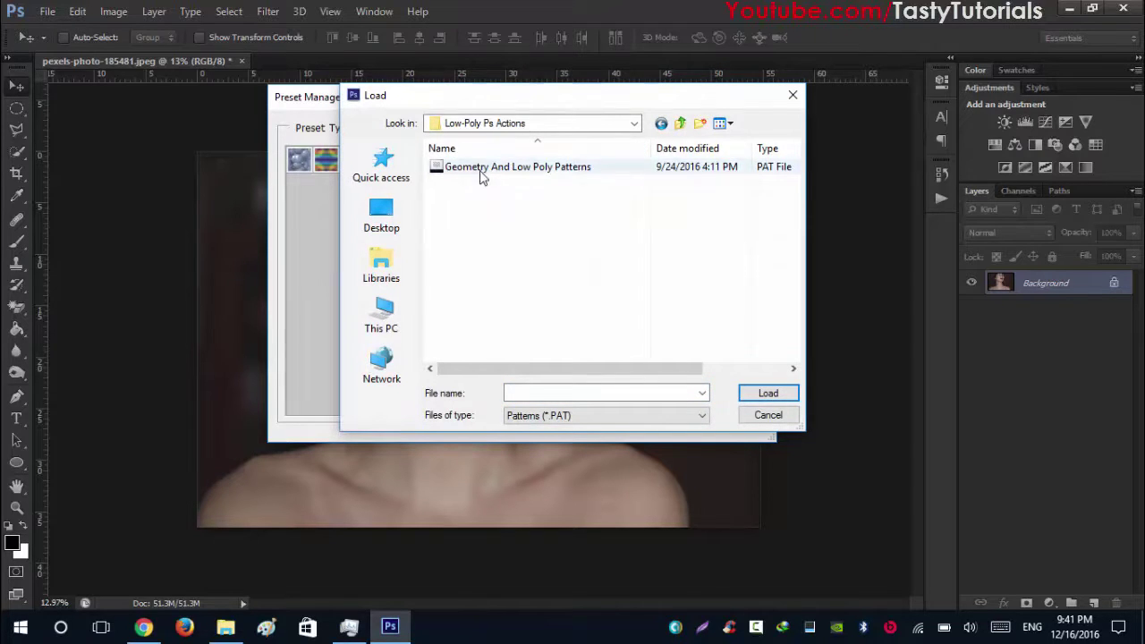
click(579, 173)
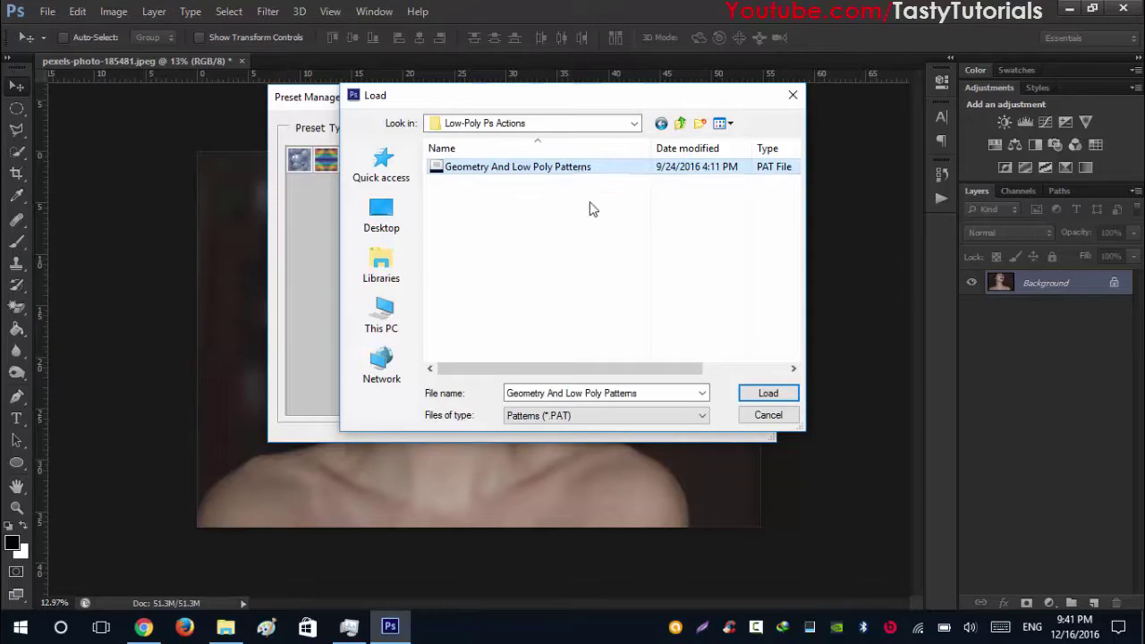
click(769, 400)
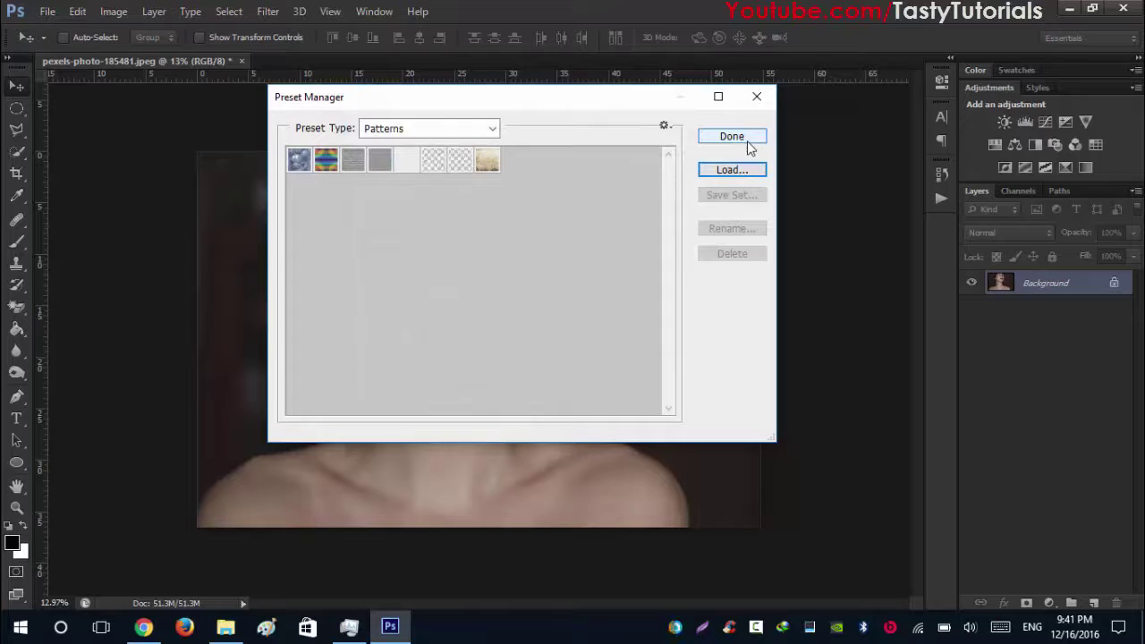
click(732, 137)
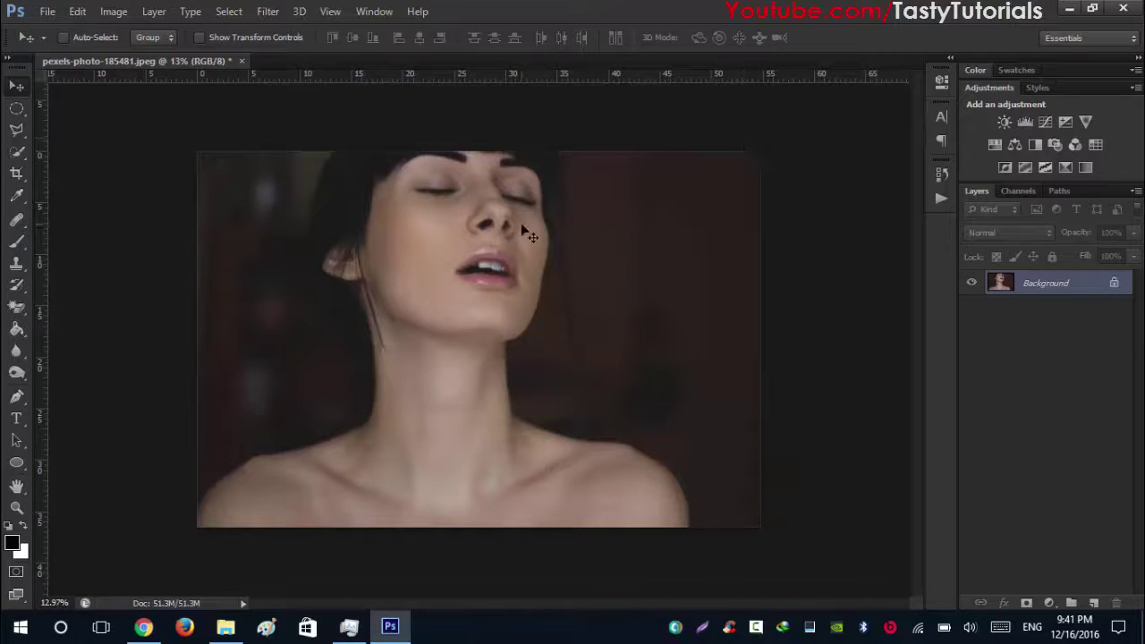
Show the Actions panel and collapse the existing Geometry & Low Poly PS Action set.
click(374, 10)
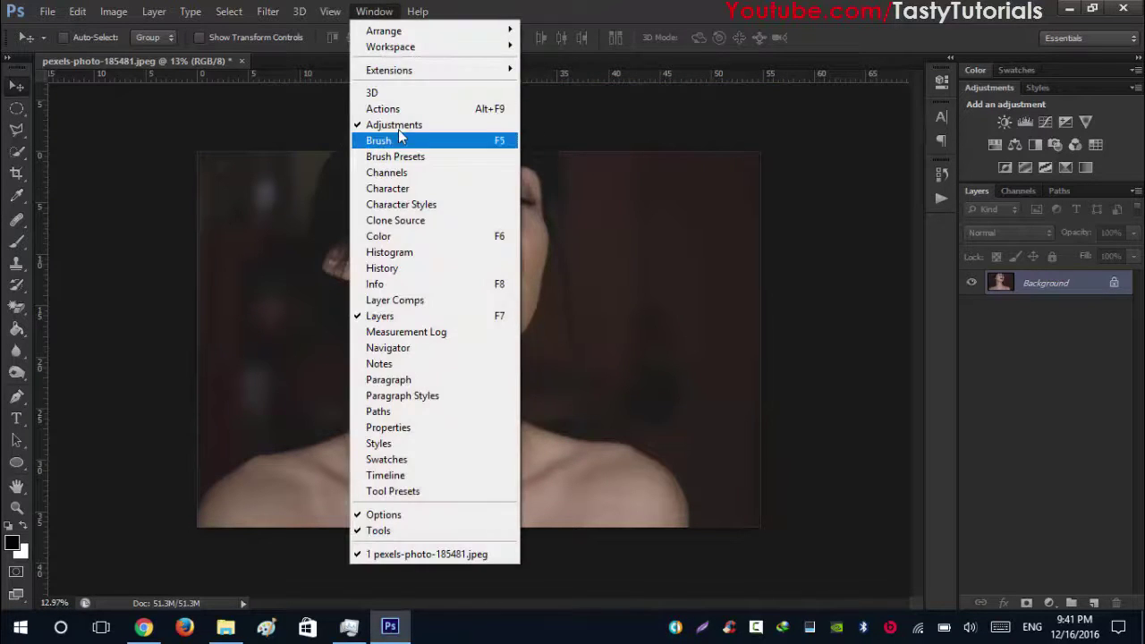
click(399, 109)
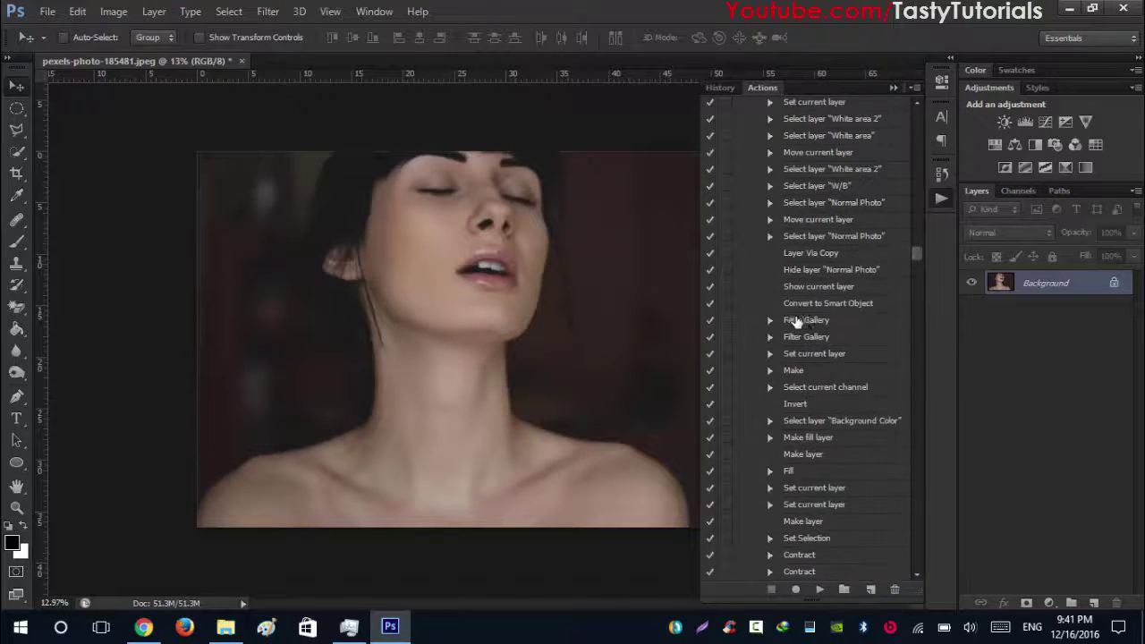
drag(917, 255, 914, 115)
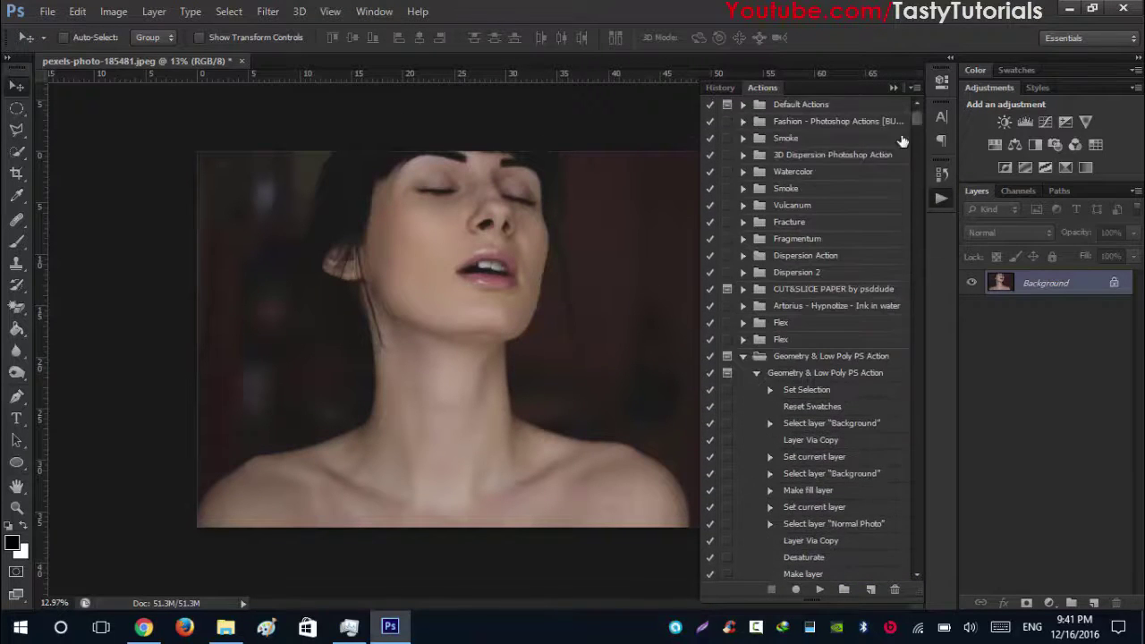
click(757, 374)
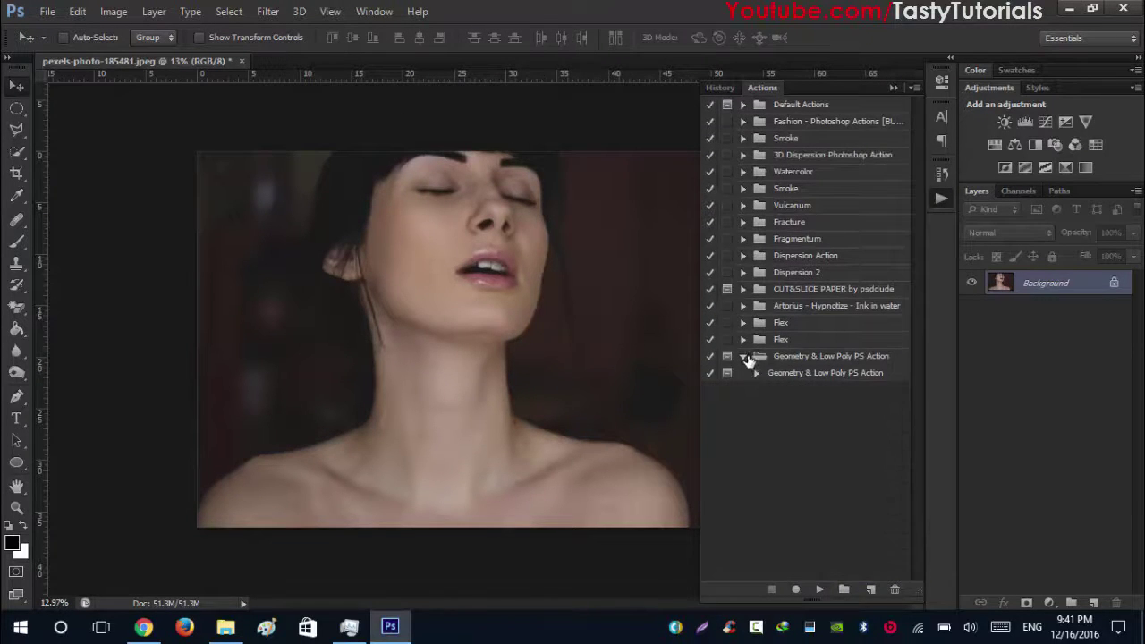
click(743, 356)
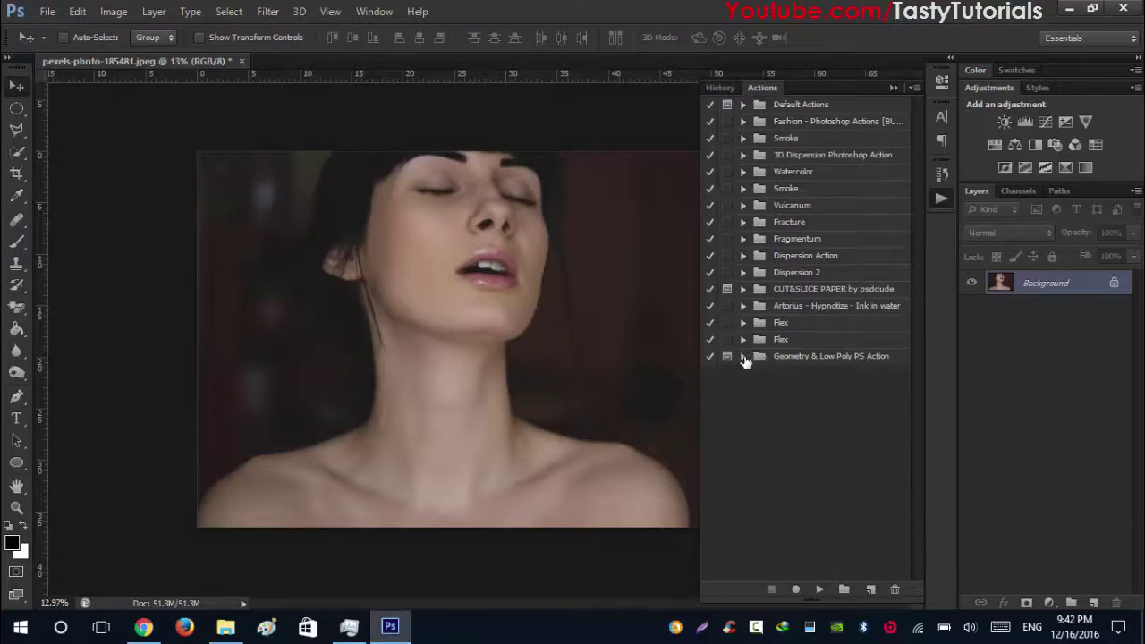
Load Geometry And Low Poly PS Action.atn from Low-Poly Ps Actions into the Actions panel.
click(913, 87)
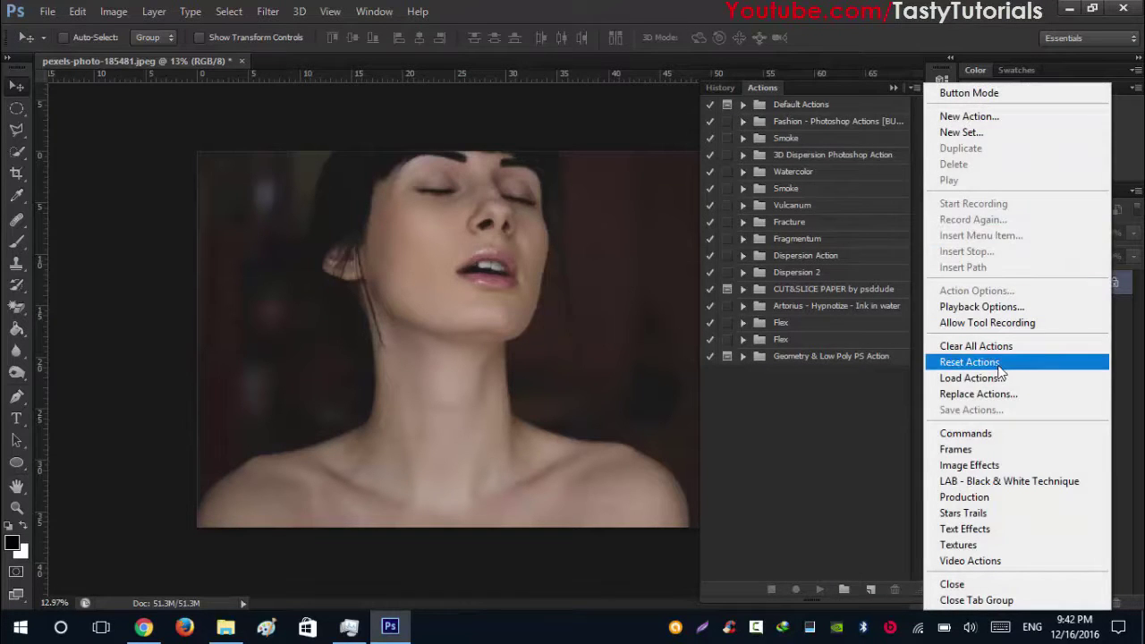
click(966, 377)
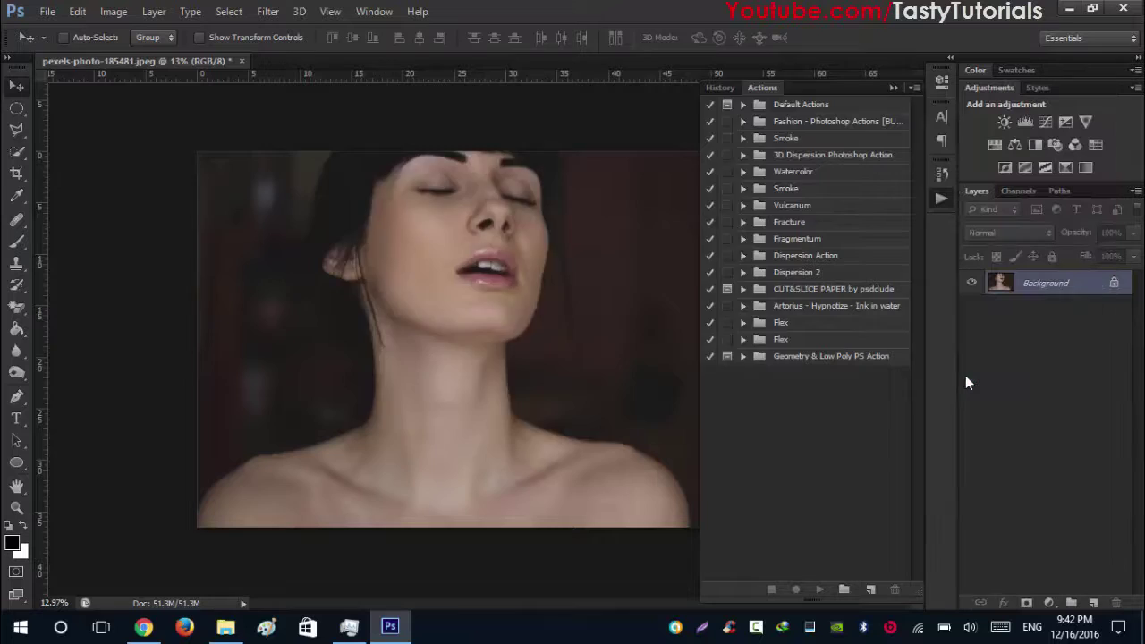
double_click(493, 169)
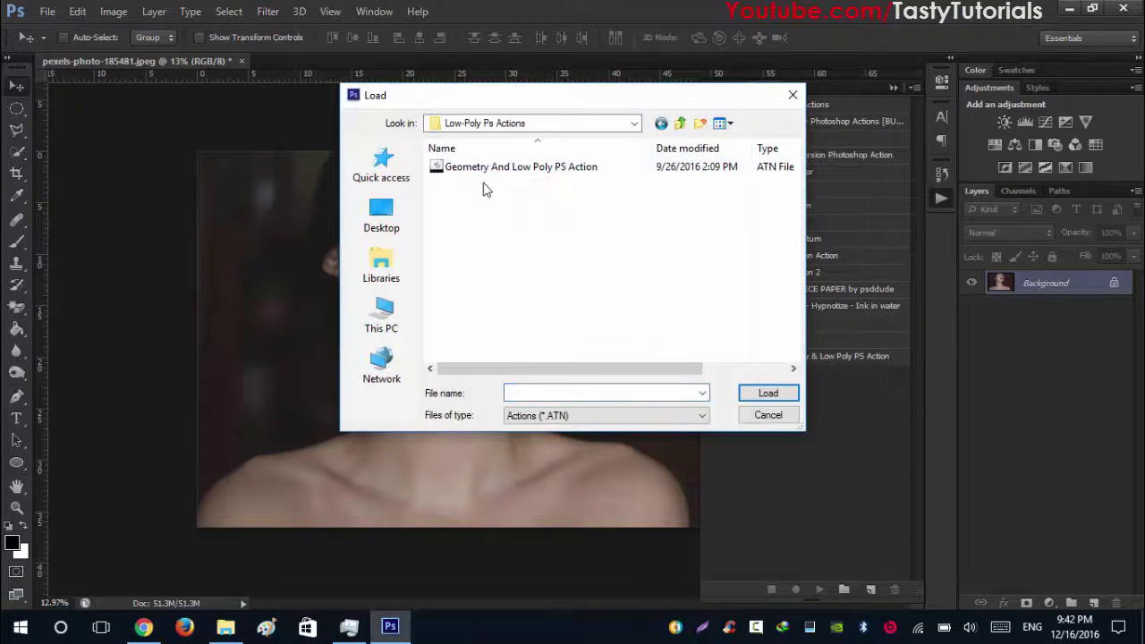
click(476, 170)
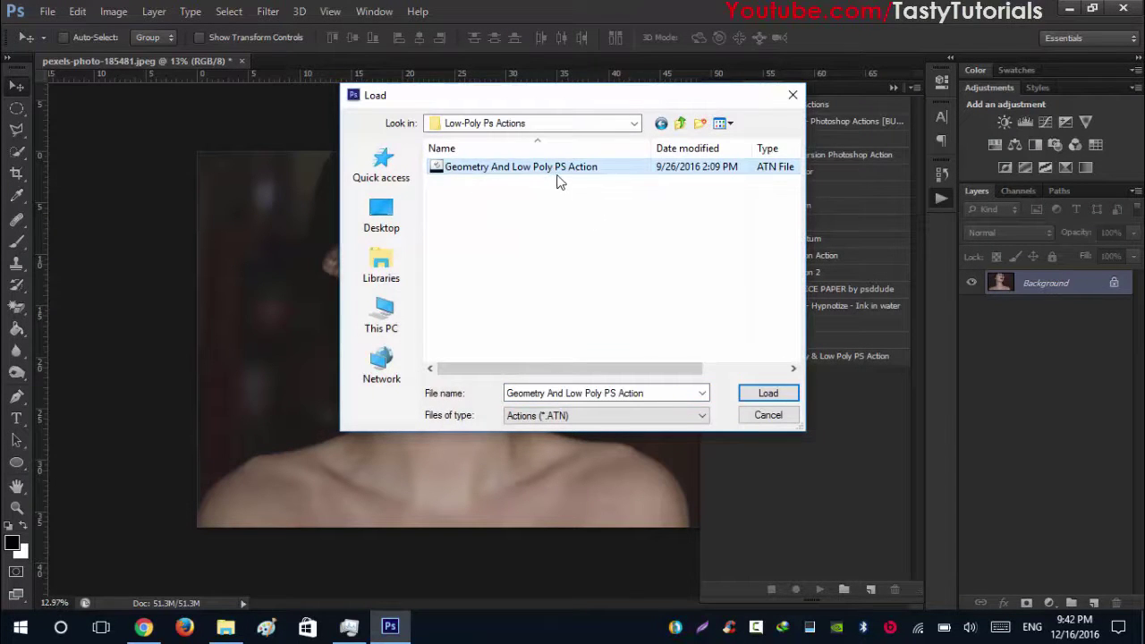
click(767, 399)
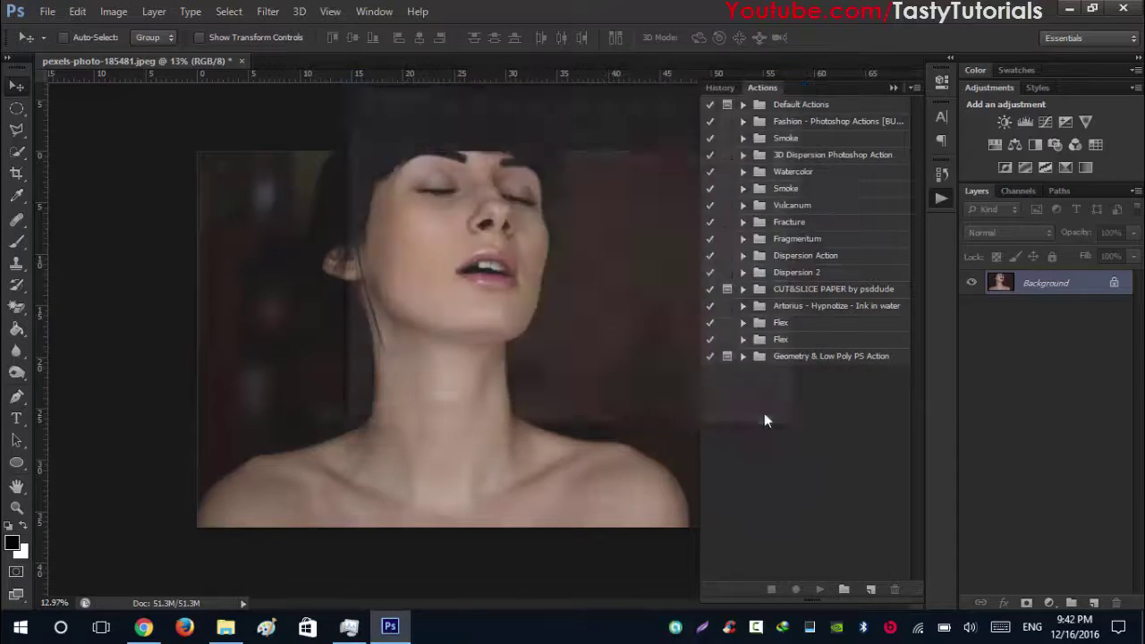
click(781, 362)
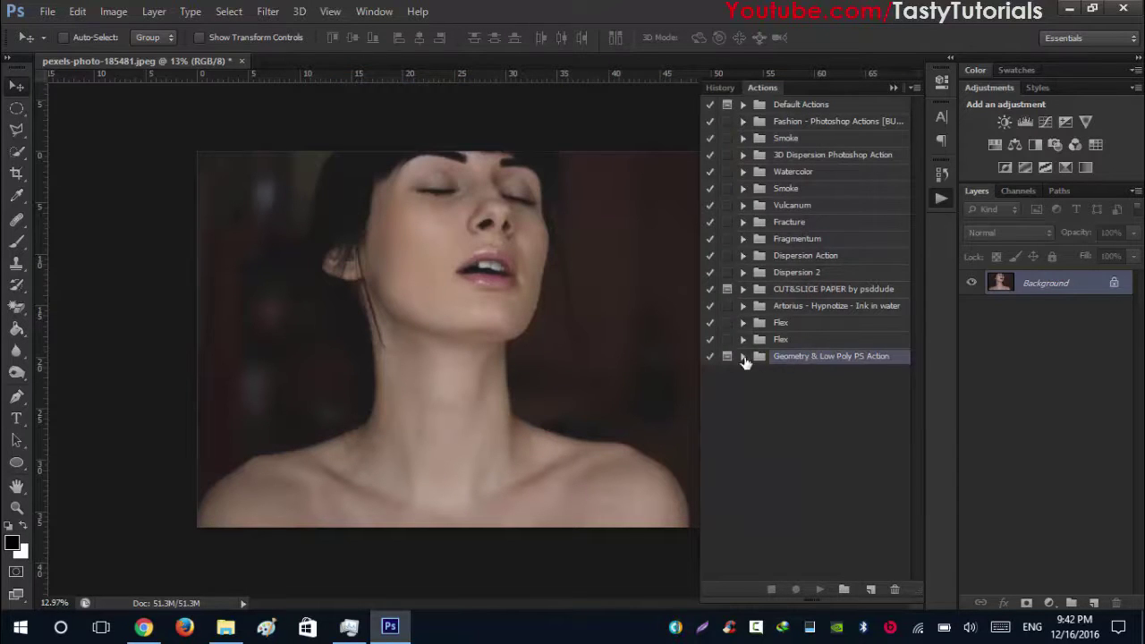
click(743, 357)
click(895, 83)
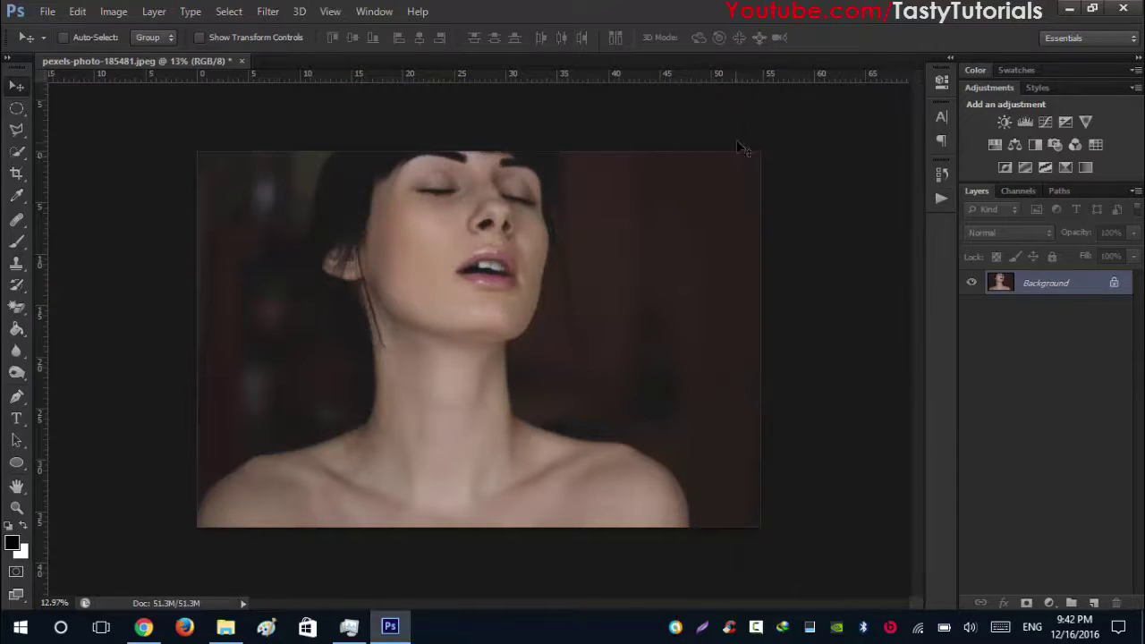
Add a new empty layer and name it brush.
click(1095, 603)
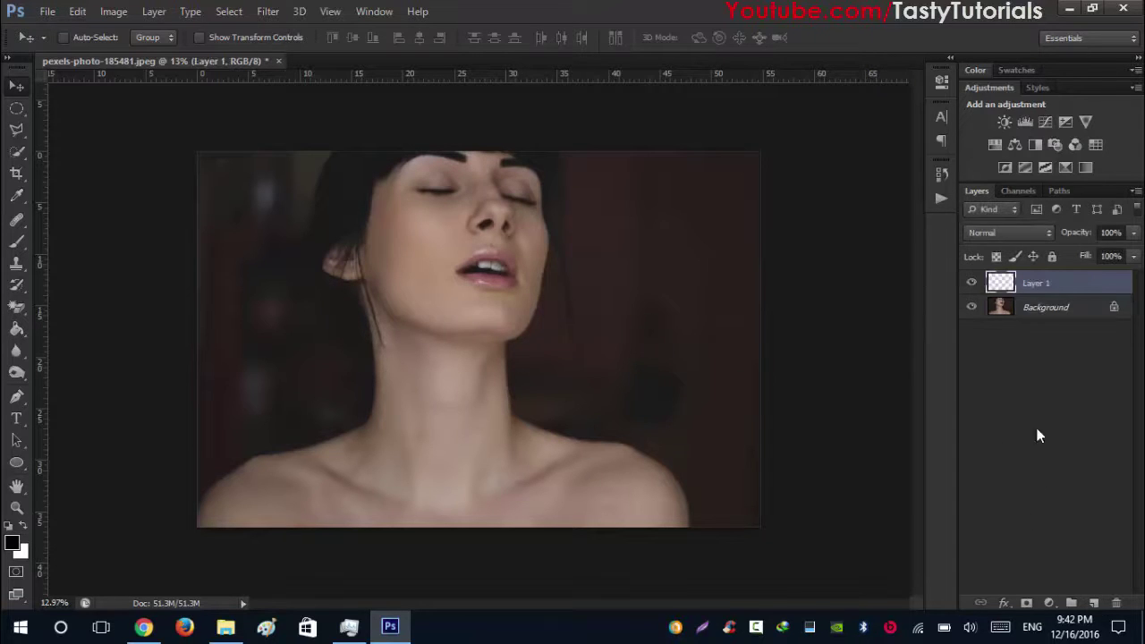
double_click(1033, 285)
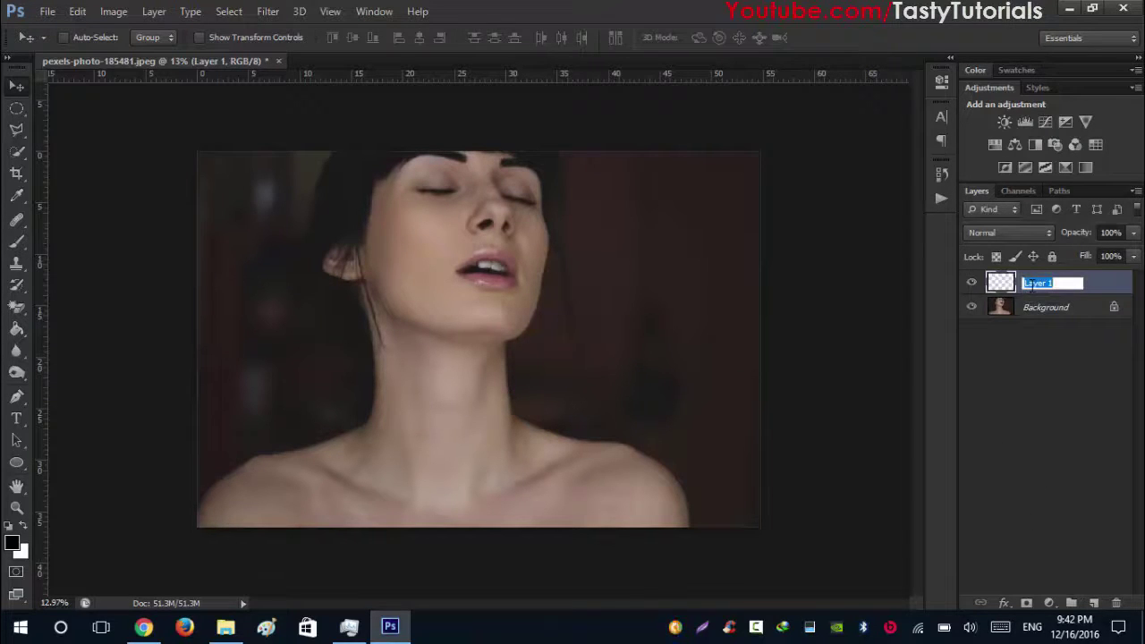
text(brush)
key(ctrl+a)
key(Return)
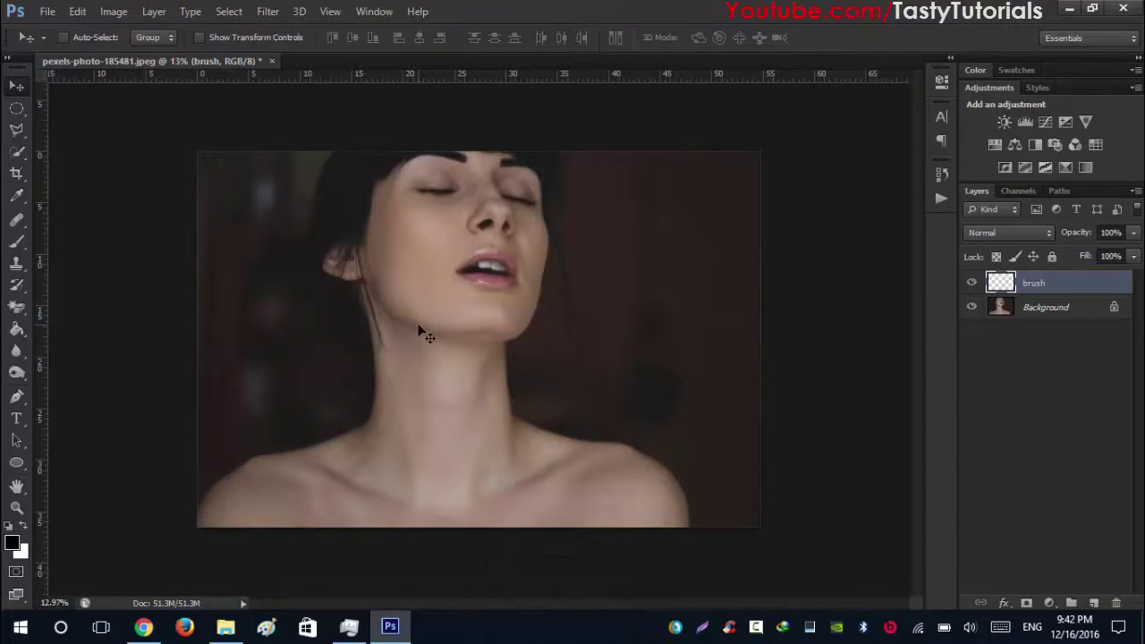
On Background, select the woman's face and neck with Quick Selection.
click(16, 151)
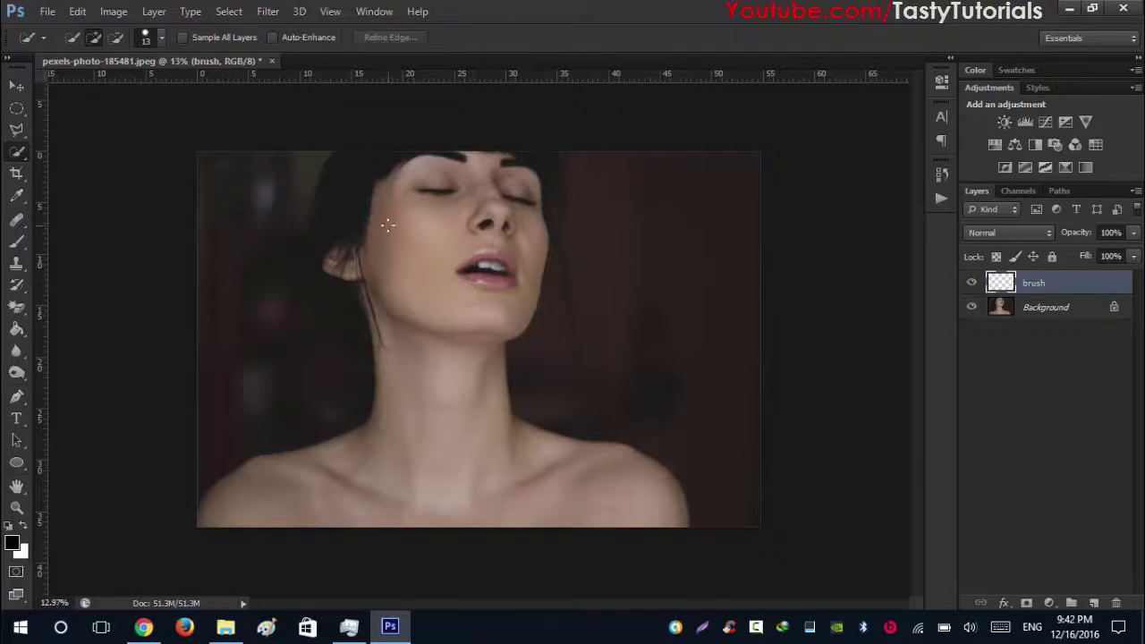
mouse_move(409, 387)
mouse_down()
mouse_move(394, 233)
mouse_move(420, 376)
mouse_up()
click(1003, 310)
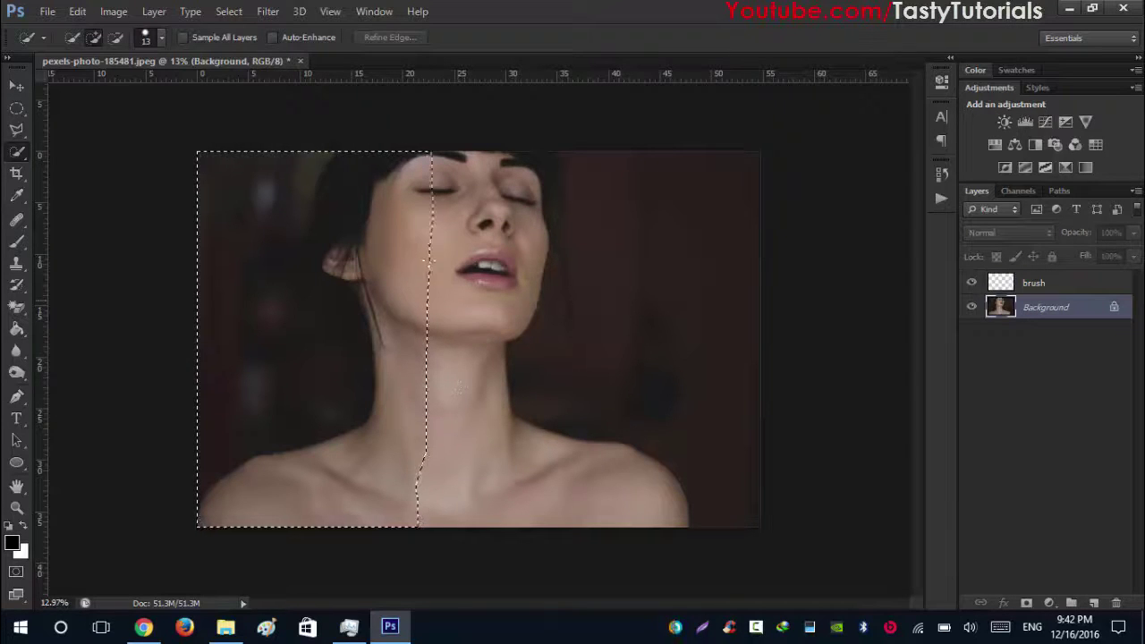
key(ctrl+d)
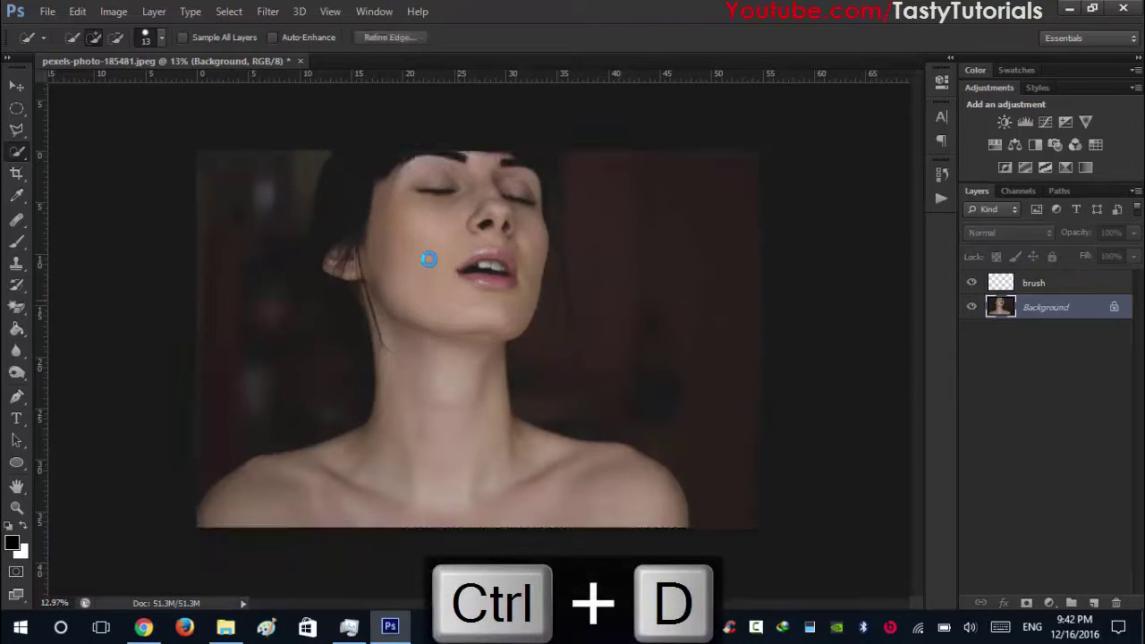
scroll(421, 269, up, 2)
mouse_move(450, 254)
mouse_down()
mouse_move(452, 341)
mouse_move(433, 370)
mouse_move(355, 217)
mouse_move(477, 150)
mouse_move(504, 172)
mouse_move(440, 389)
mouse_move(606, 475)
mouse_move(264, 476)
mouse_up()
scroll(439, 387, down, 2)
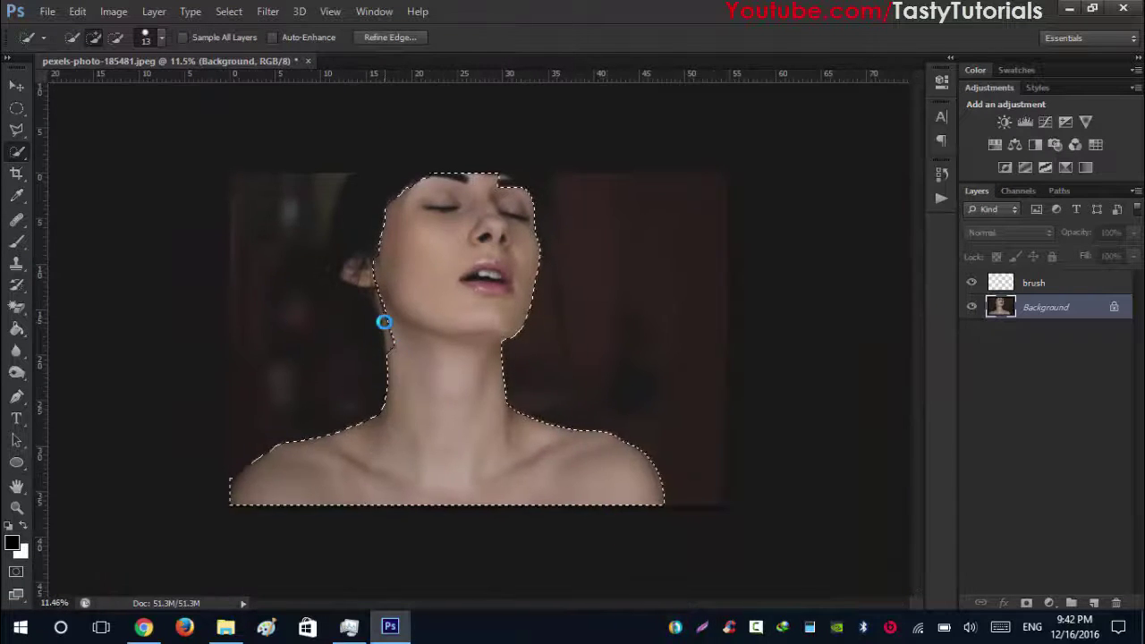
scroll(383, 320, up, 3)
scroll(612, 322, up, 3)
scroll(612, 322, down, 2)
Add the hair to the selection with the Polygonal Lasso.
key(l)
click(313, 457)
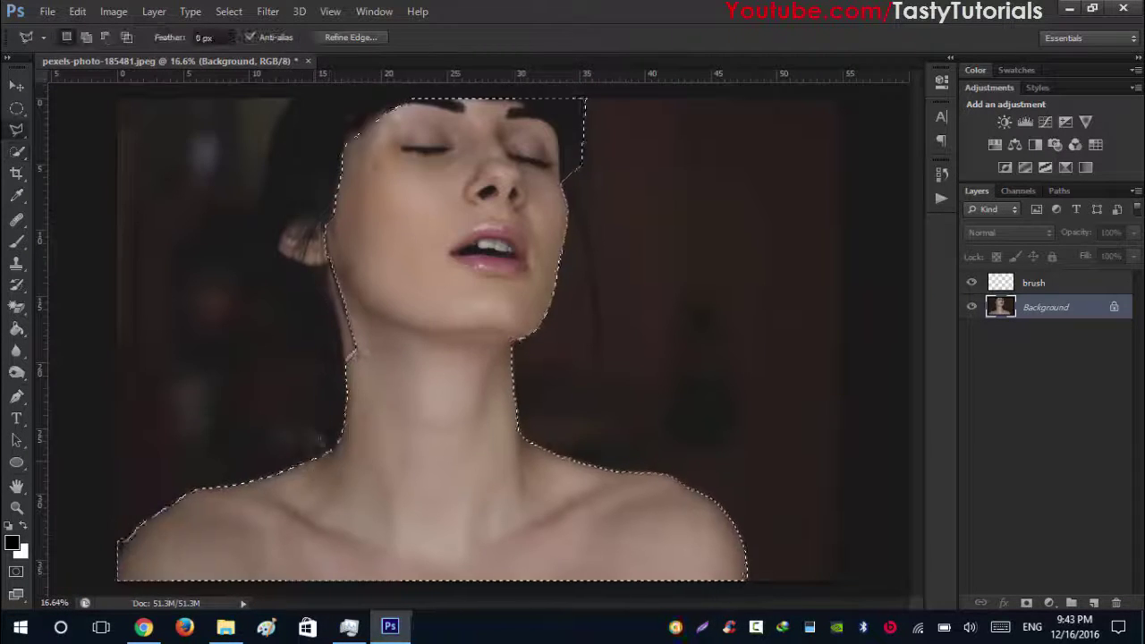
click(320, 417)
click(259, 243)
click(269, 134)
click(435, 97)
double_click(439, 212)
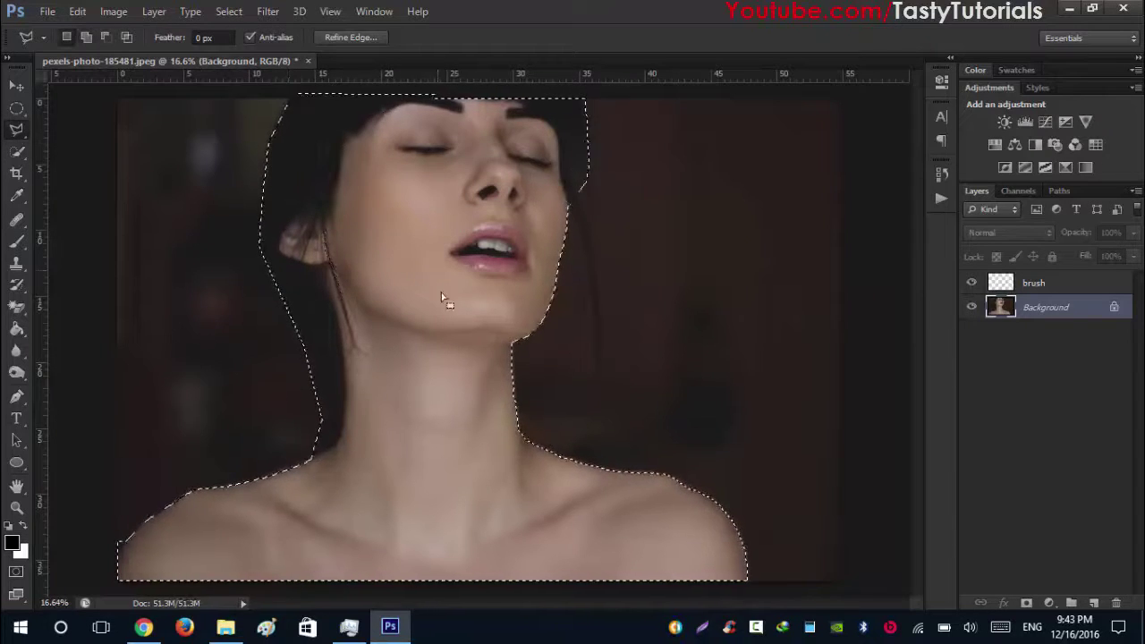
scroll(442, 299, down, 2)
scroll(447, 313, up, 1)
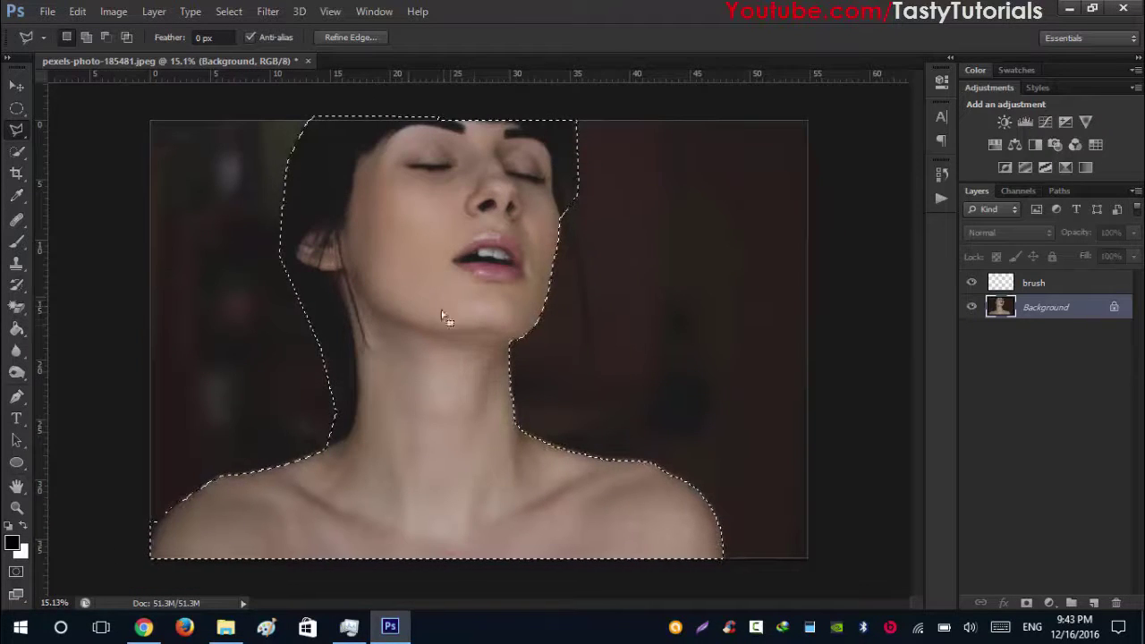
Fill the selection on the brush layer with RGB 0,255,0 green, then deselect.
click(1045, 288)
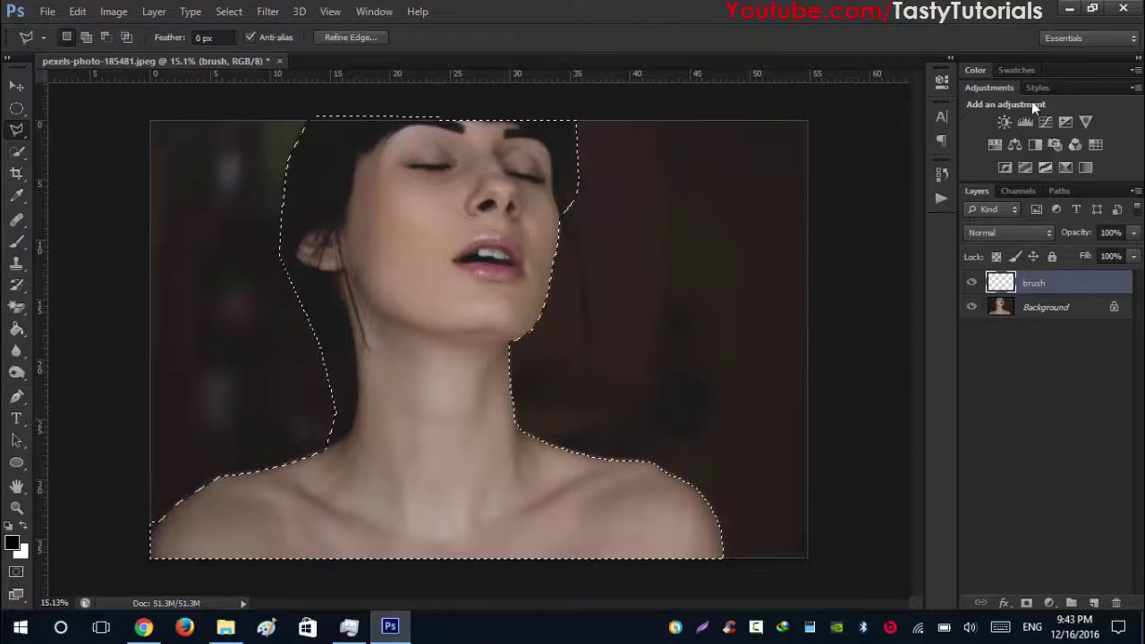
click(984, 72)
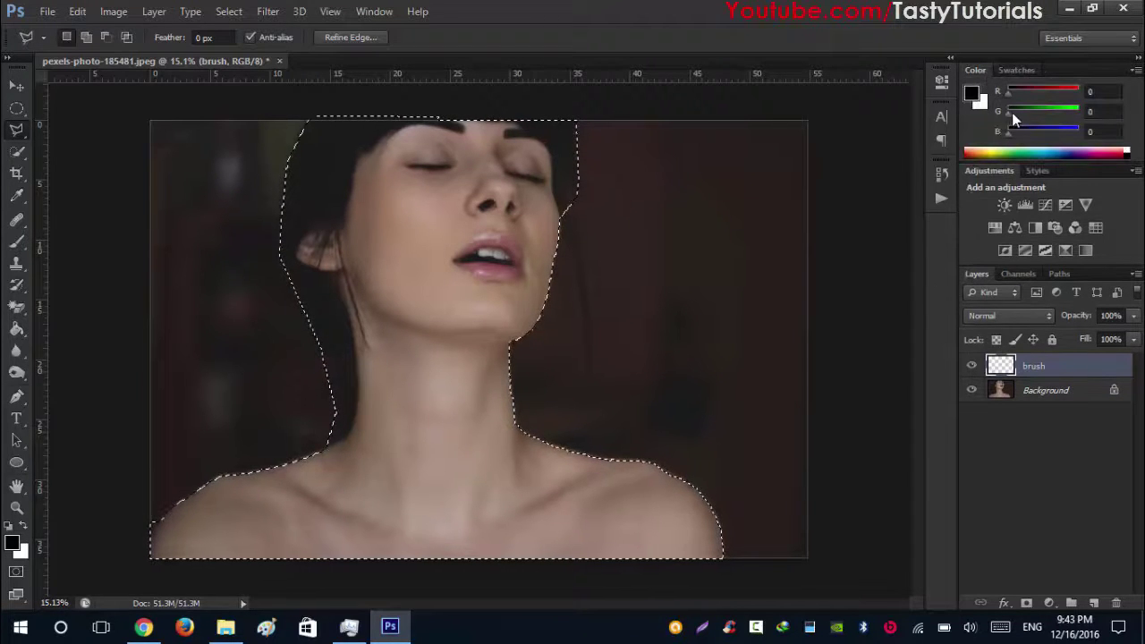
drag(1010, 95, 1078, 95)
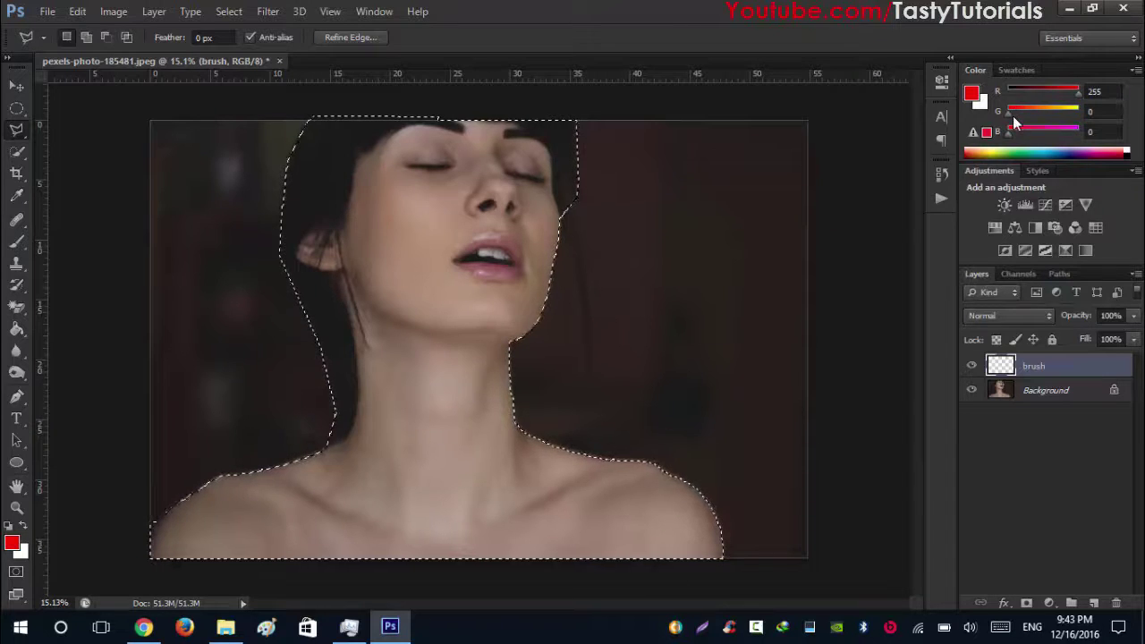
drag(1014, 123, 1012, 99)
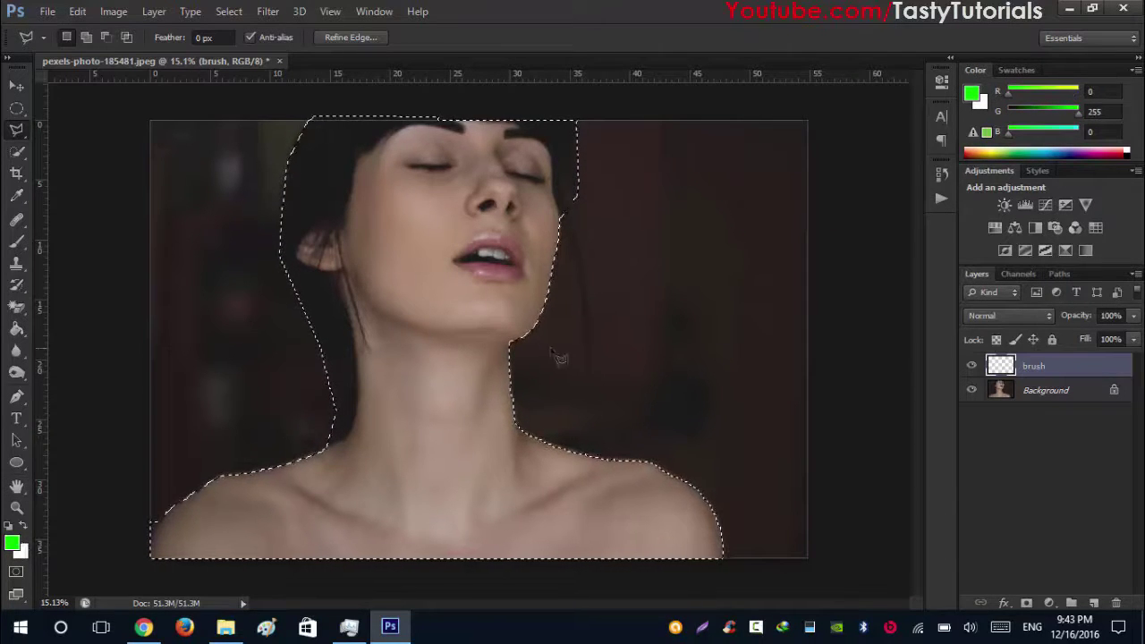
key(alt+BackSpace)
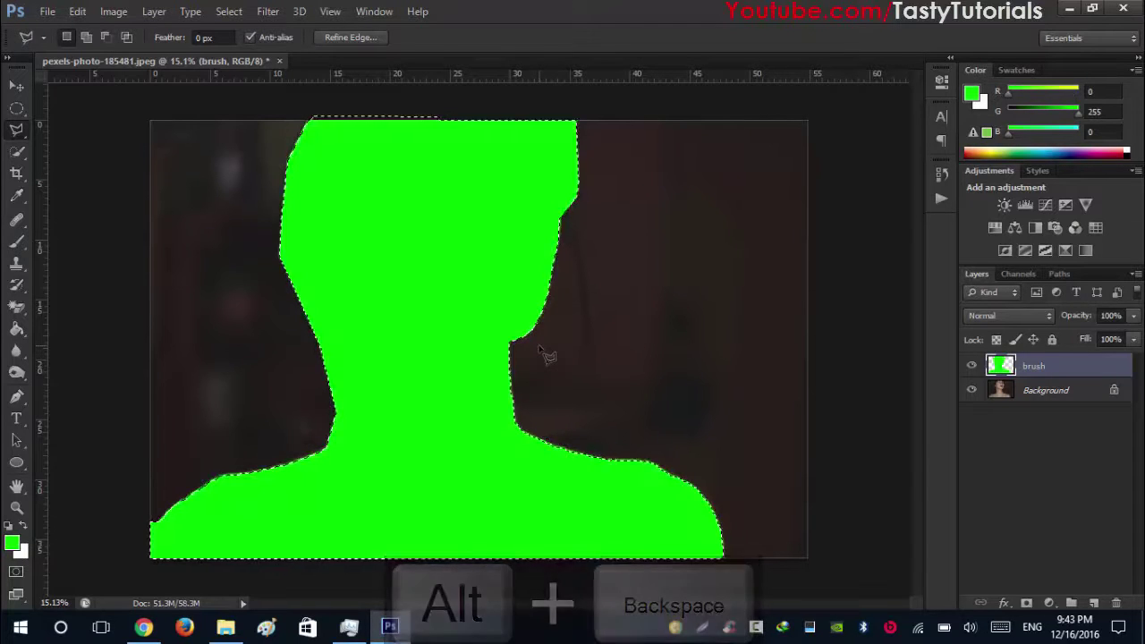
key(ctrl+d)
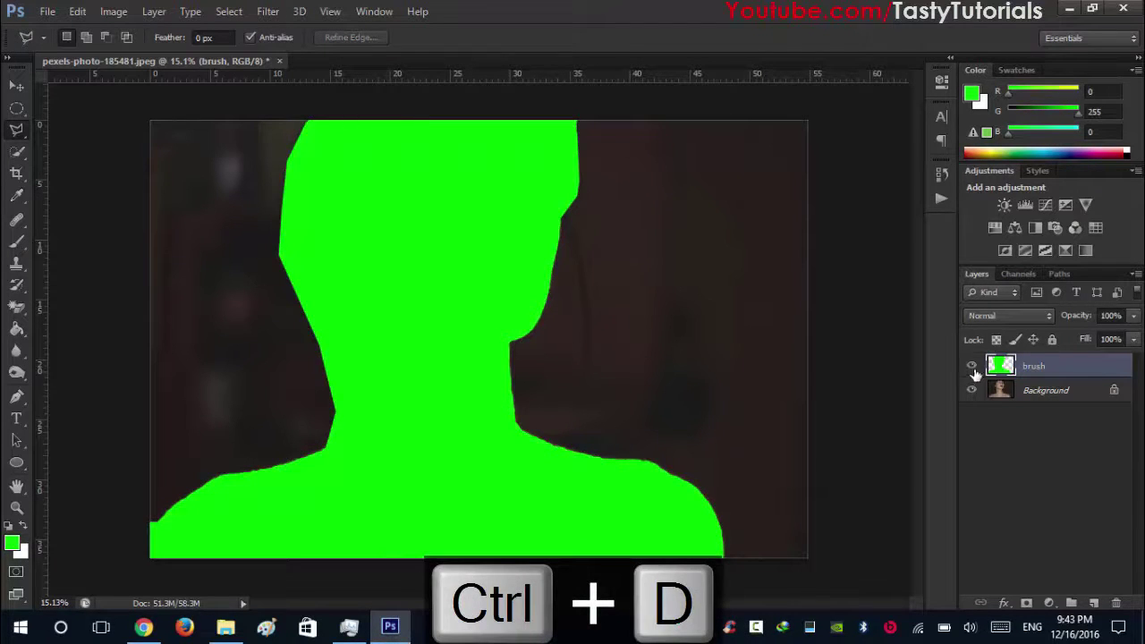
Toggle the brush layer's visibility to compare the green silhouette with the photo.
click(973, 368)
click(972, 368)
click(972, 368)
click(973, 368)
Select the Geometry & Low Poly PS Action and expand its steps.
click(945, 198)
click(758, 375)
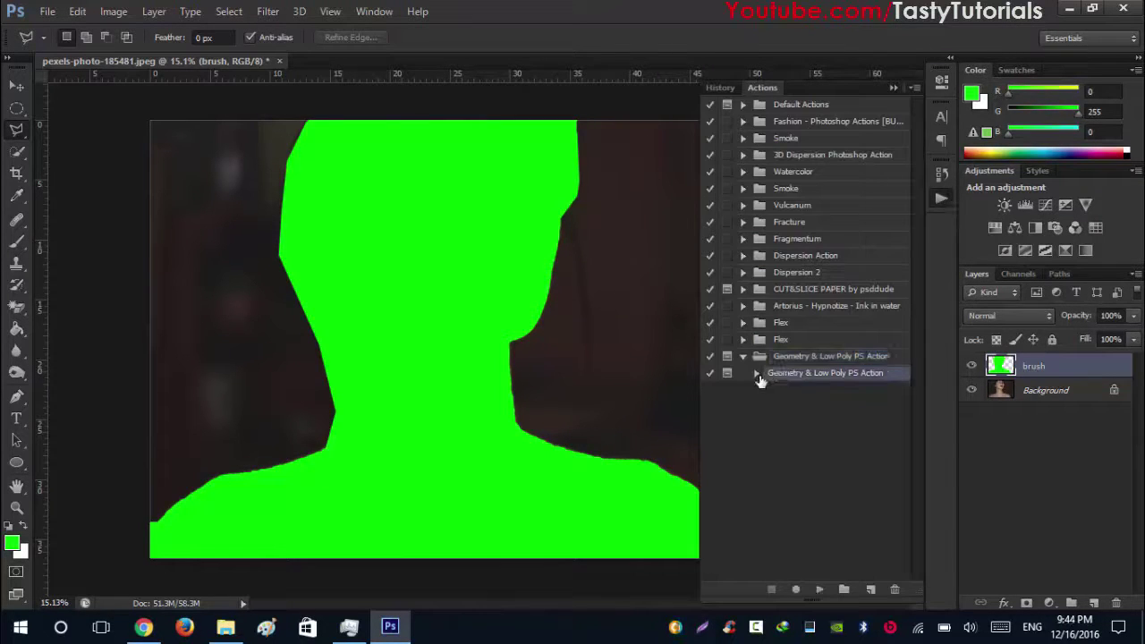
click(757, 376)
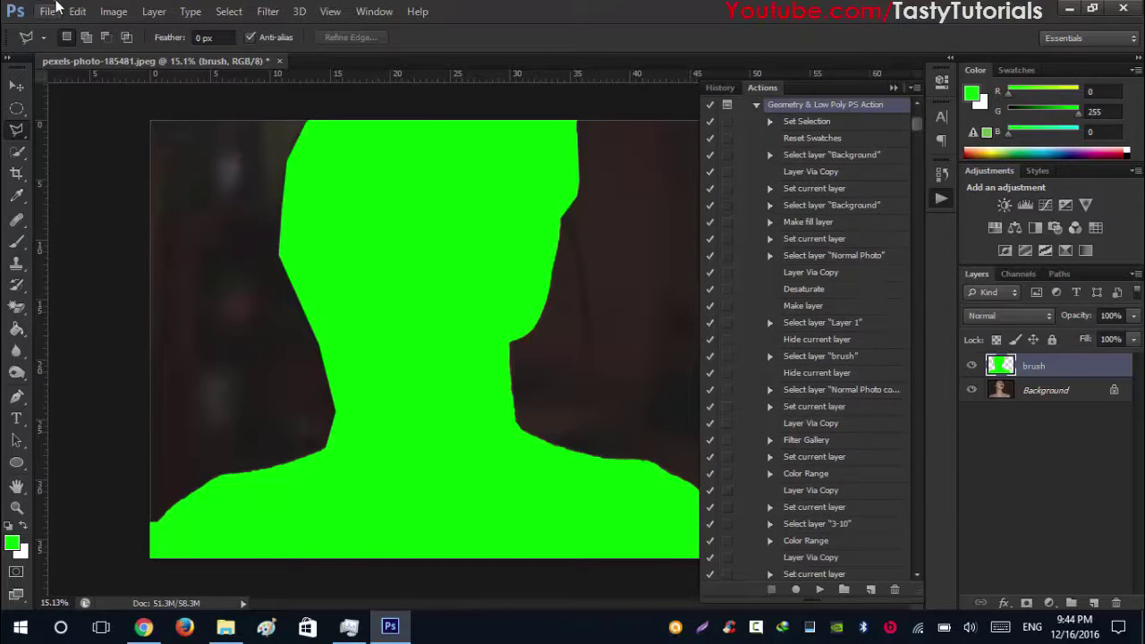
Purge All memory, confirm the warning, and switch to the Move tool.
click(78, 11)
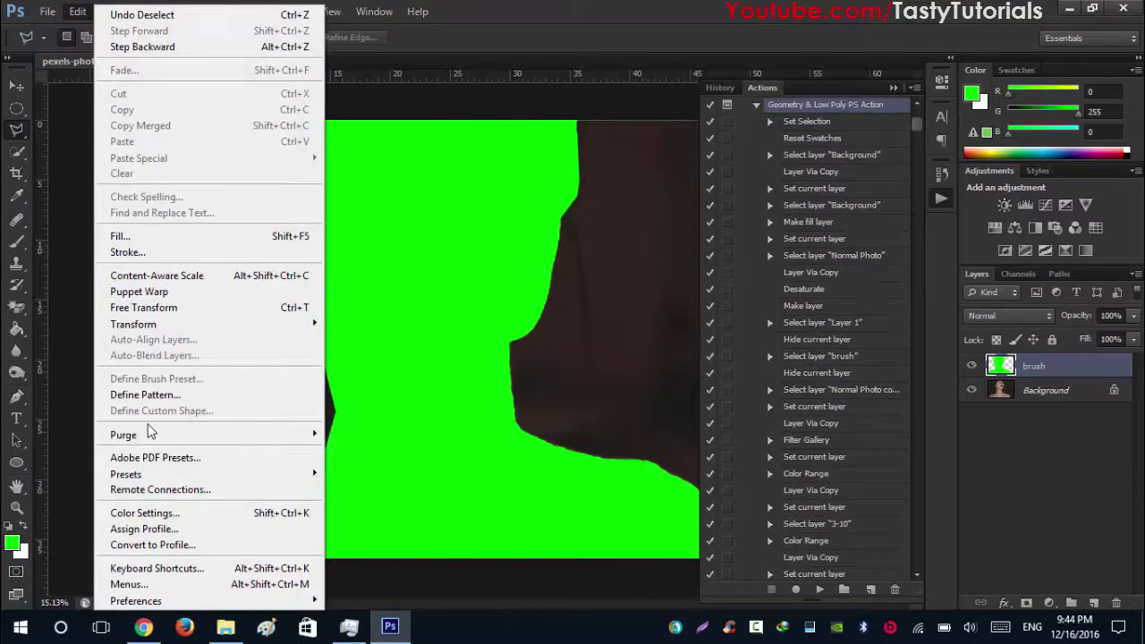
mouse_move(152, 436)
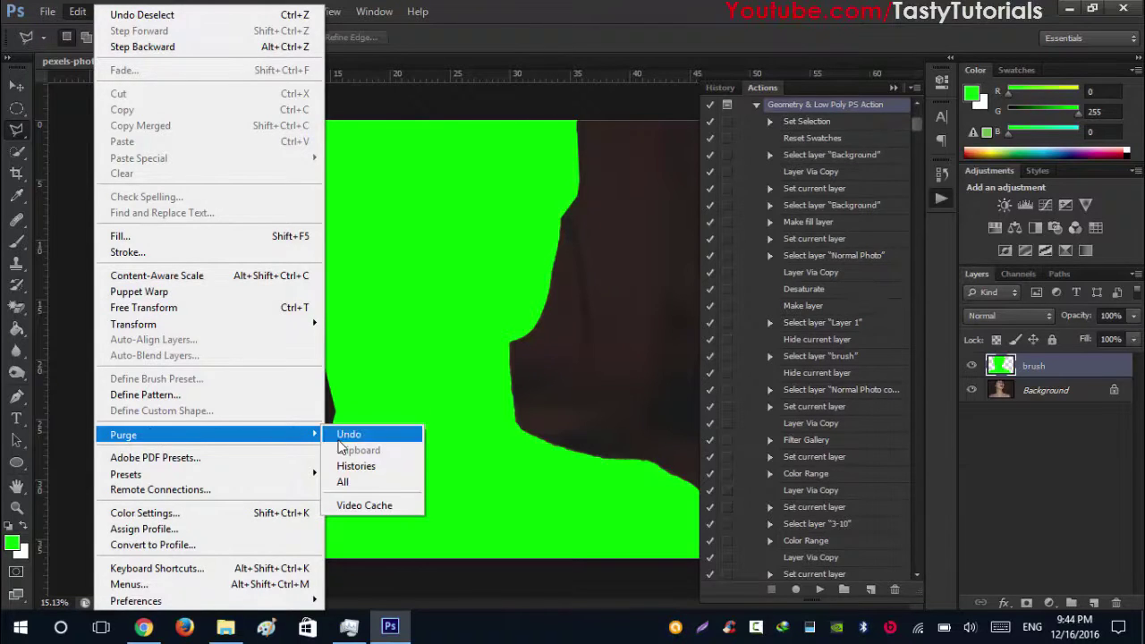
click(347, 488)
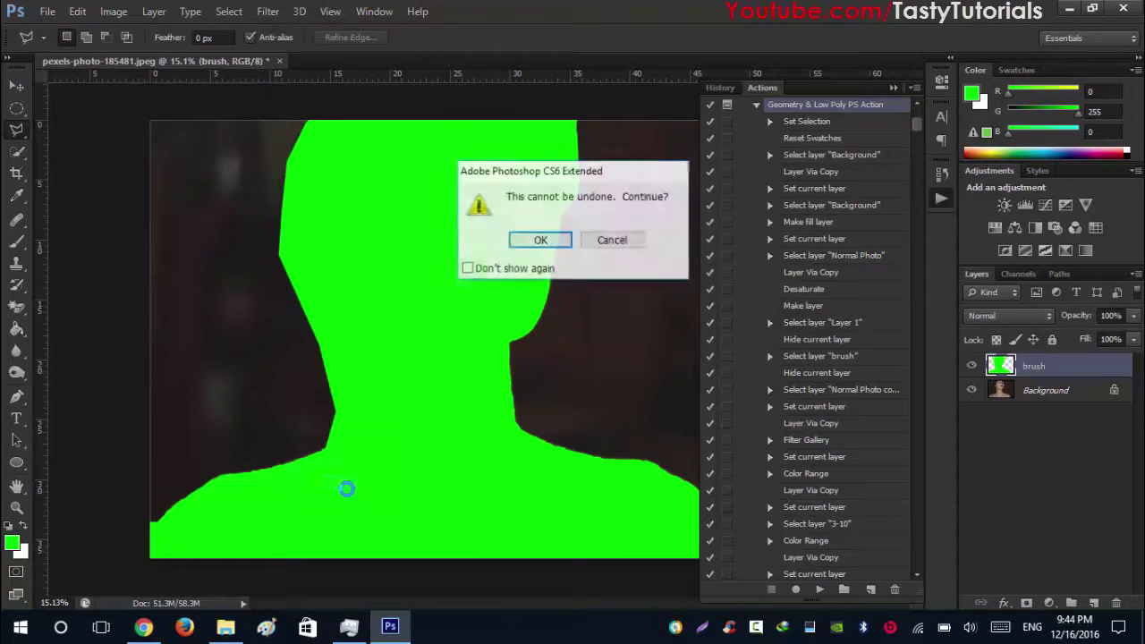
click(540, 236)
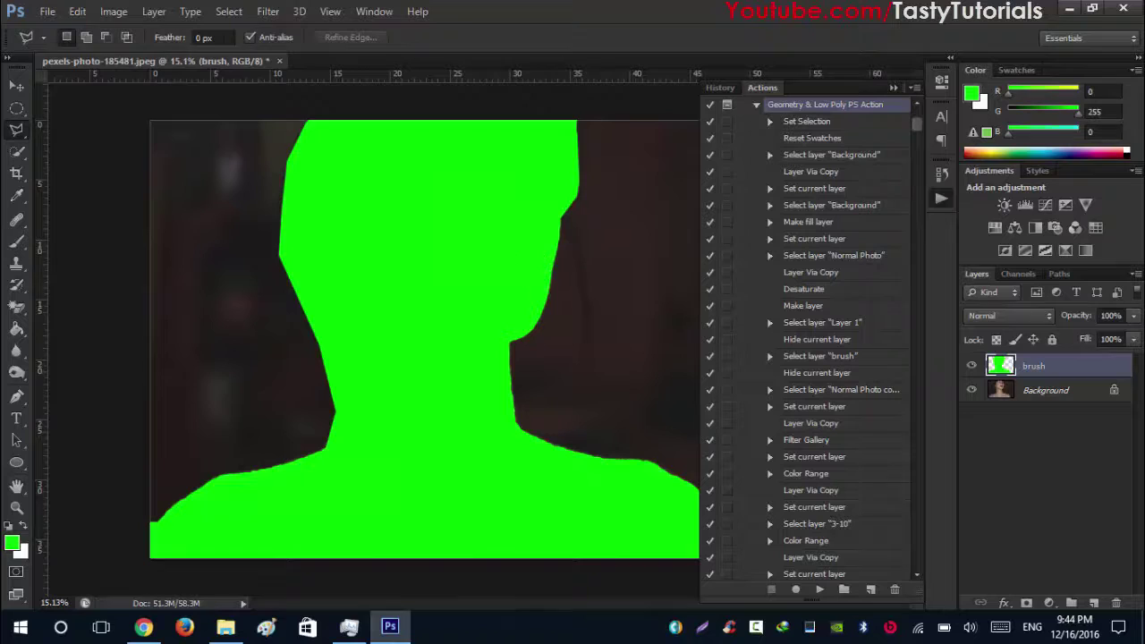
click(15, 84)
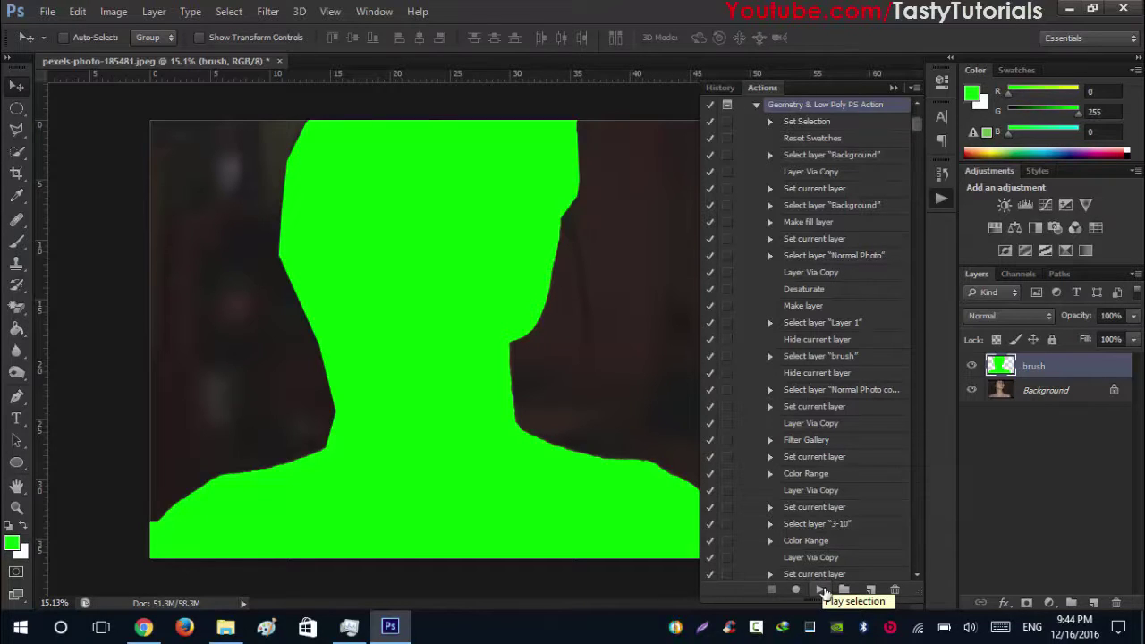
Play the Geometry & Low Poly PS Action until it stops at the 100-300 cell size message.
click(820, 591)
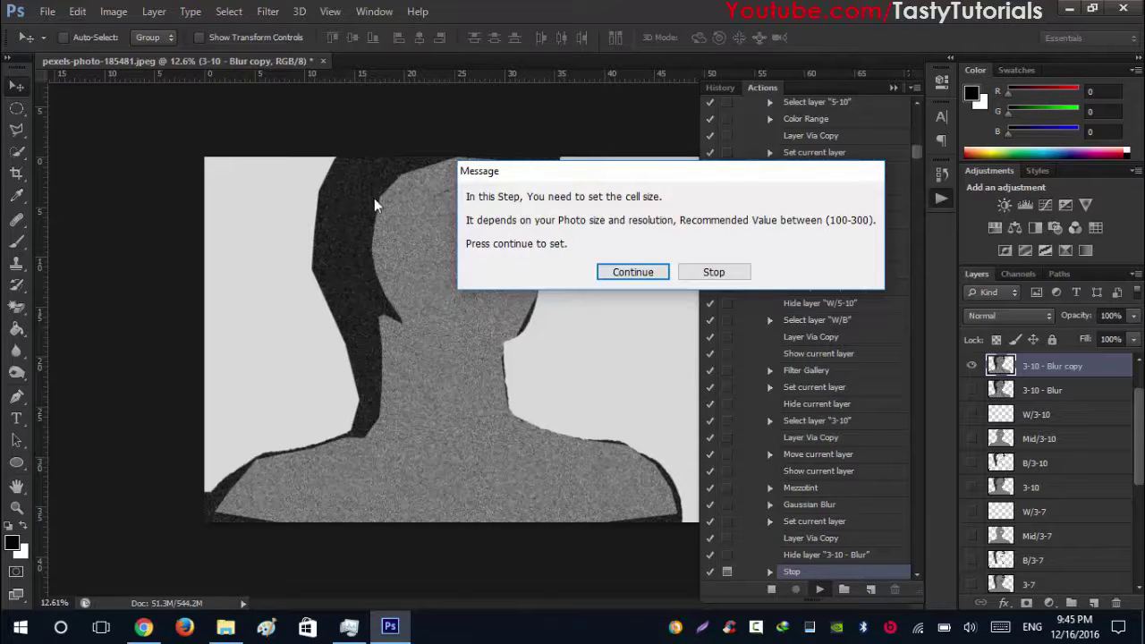
Continue the action and apply Crystallize with a cell size of 150, previewing the whole figure.
click(636, 273)
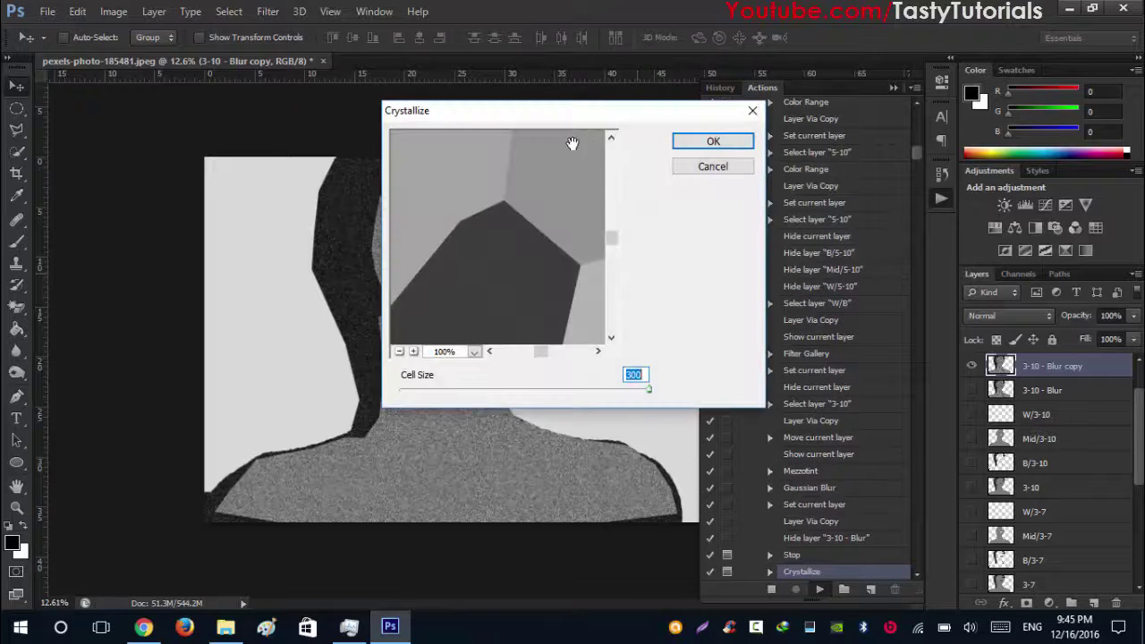
drag(567, 114, 802, 101)
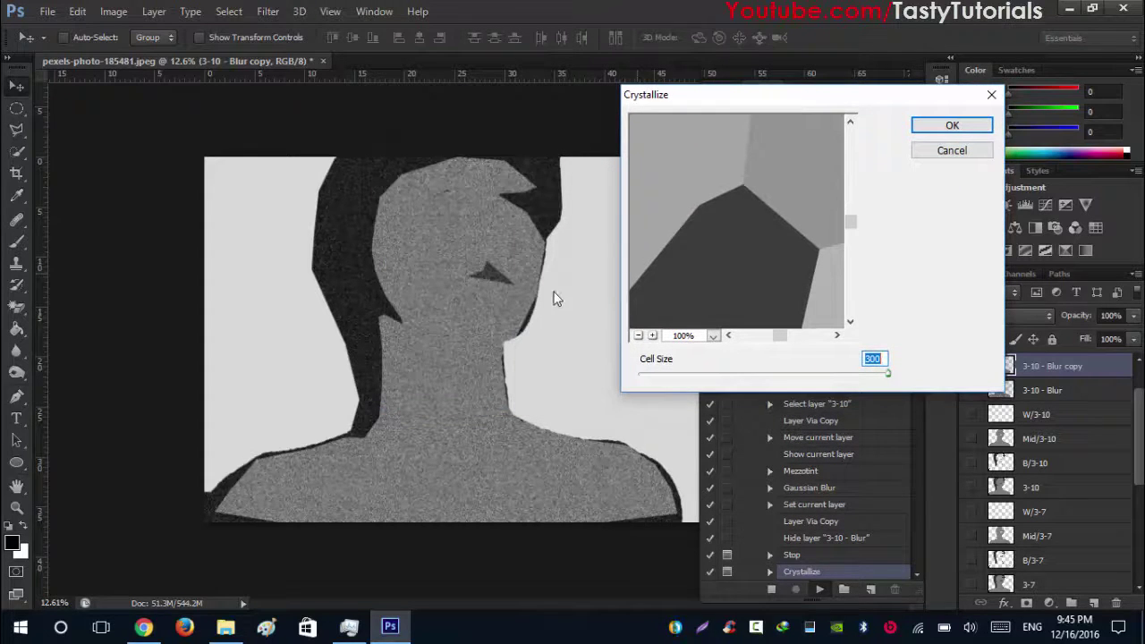
click(747, 200)
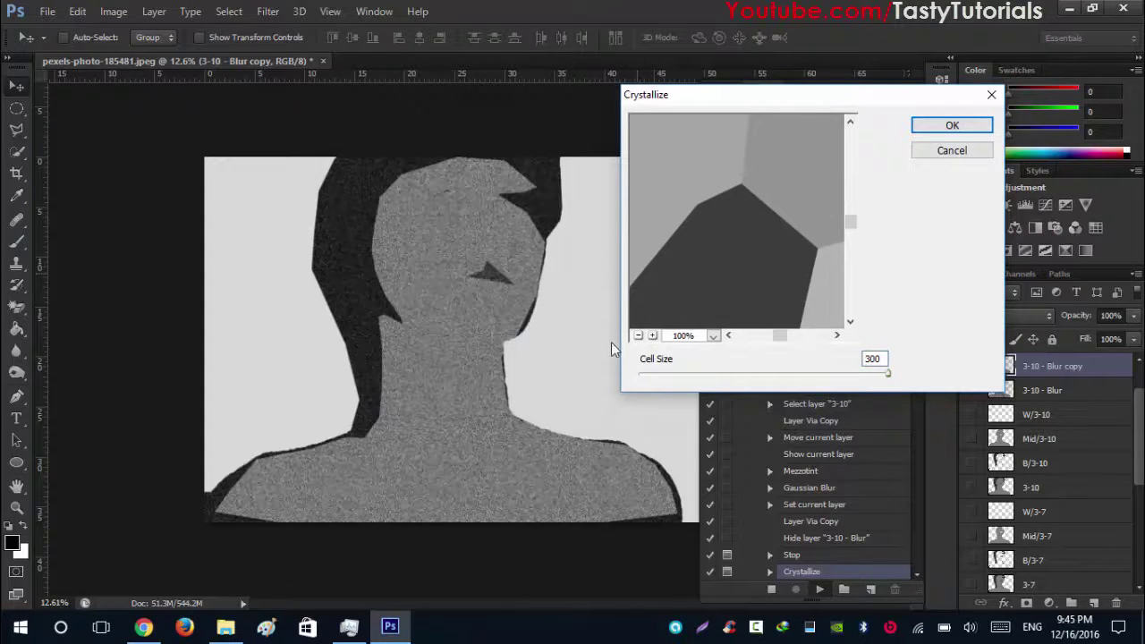
click(638, 337)
click(638, 337)
click(638, 336)
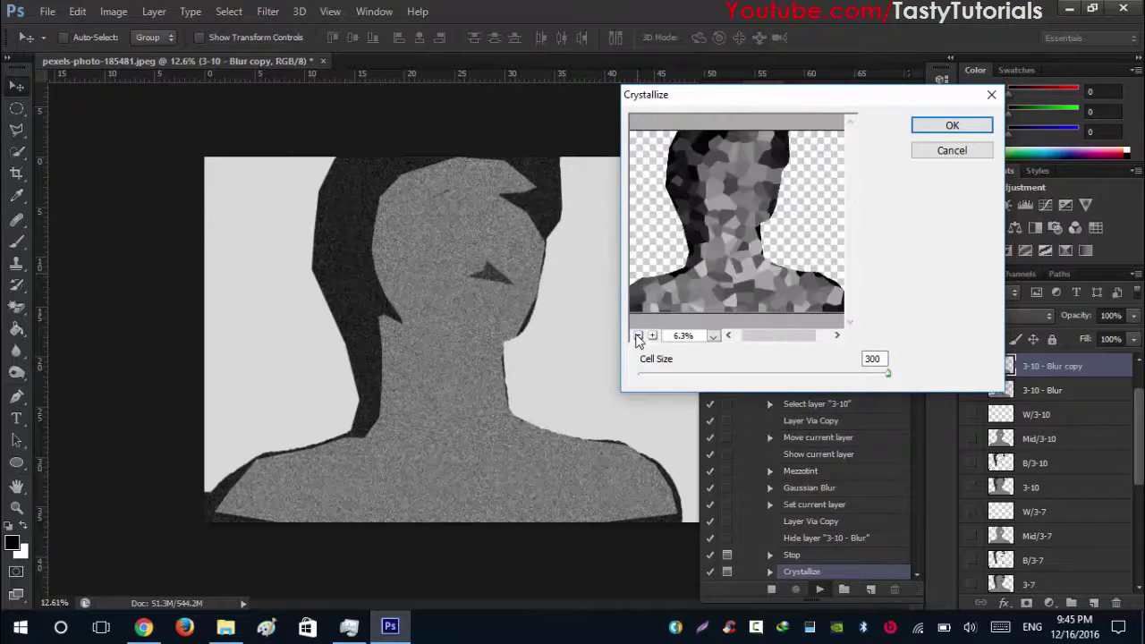
drag(891, 374, 809, 398)
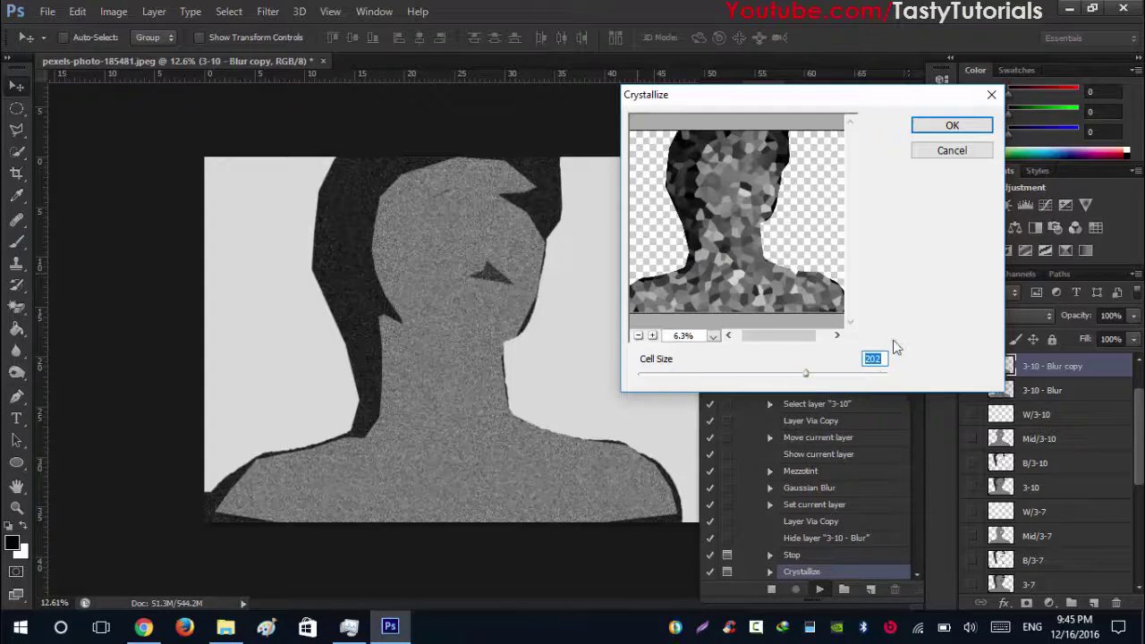
text(150)
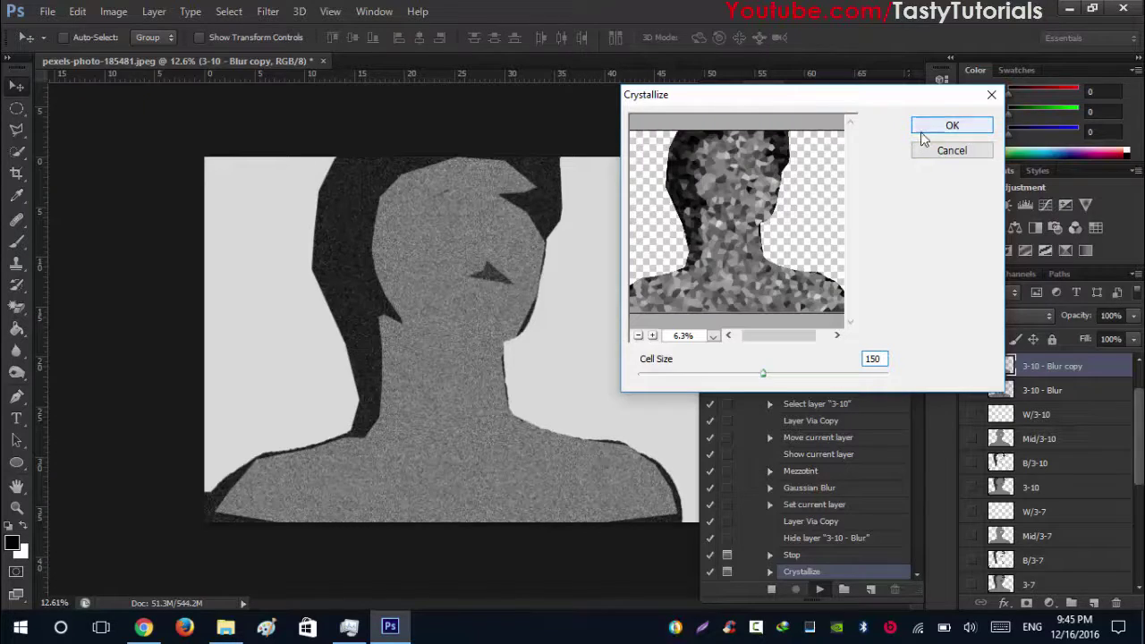
click(931, 128)
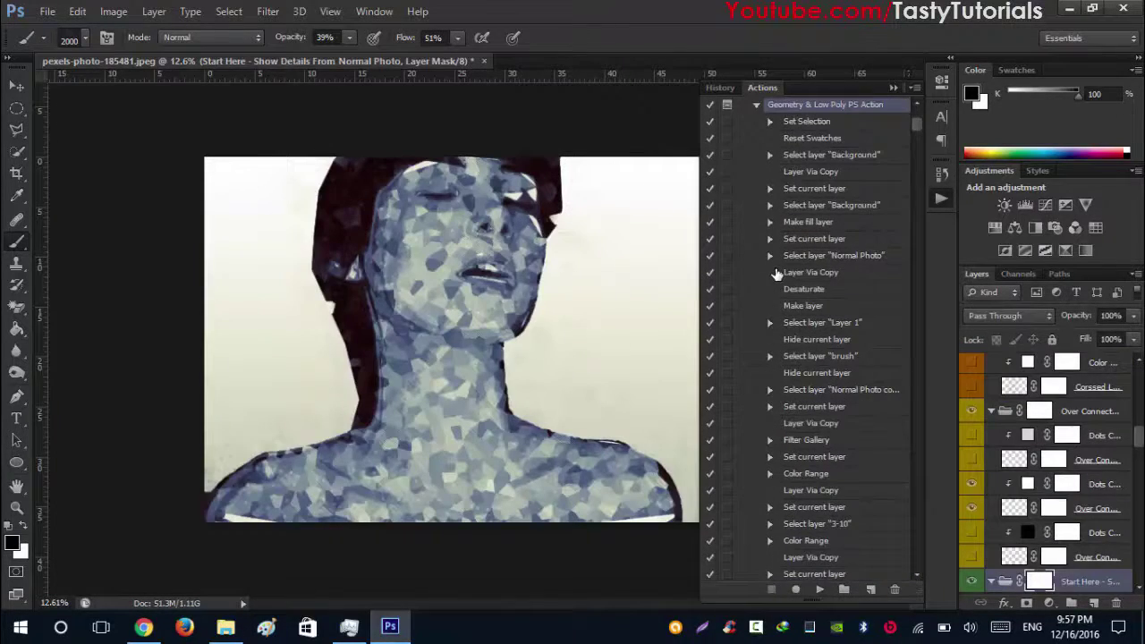
Collapse the action and the colour picker, and tidy the Layers panel for more room.
click(757, 105)
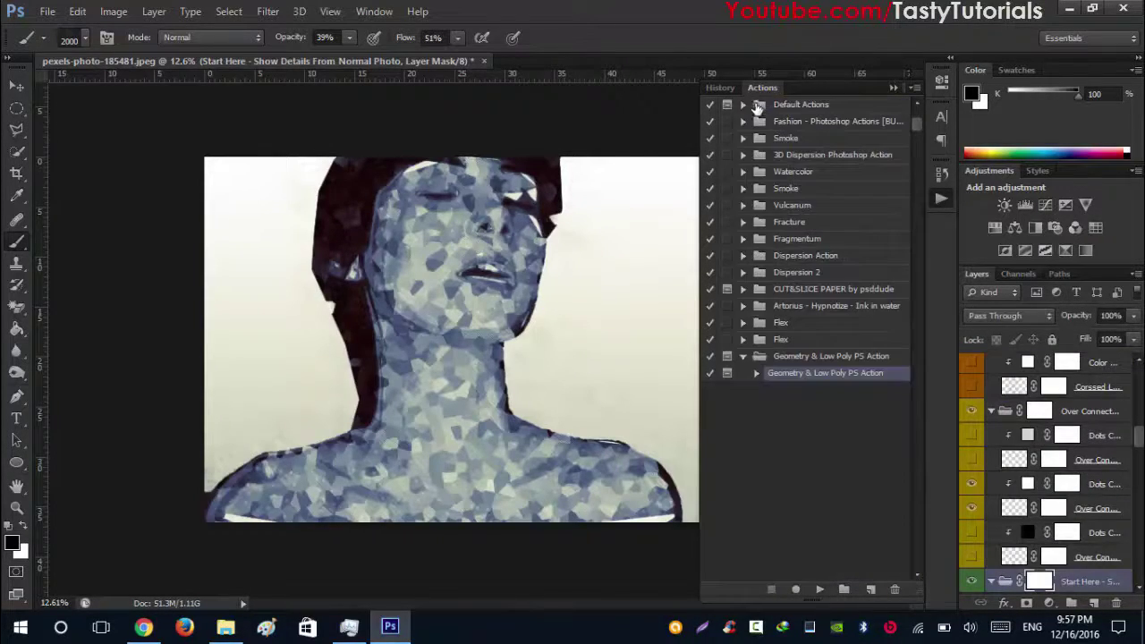
click(896, 89)
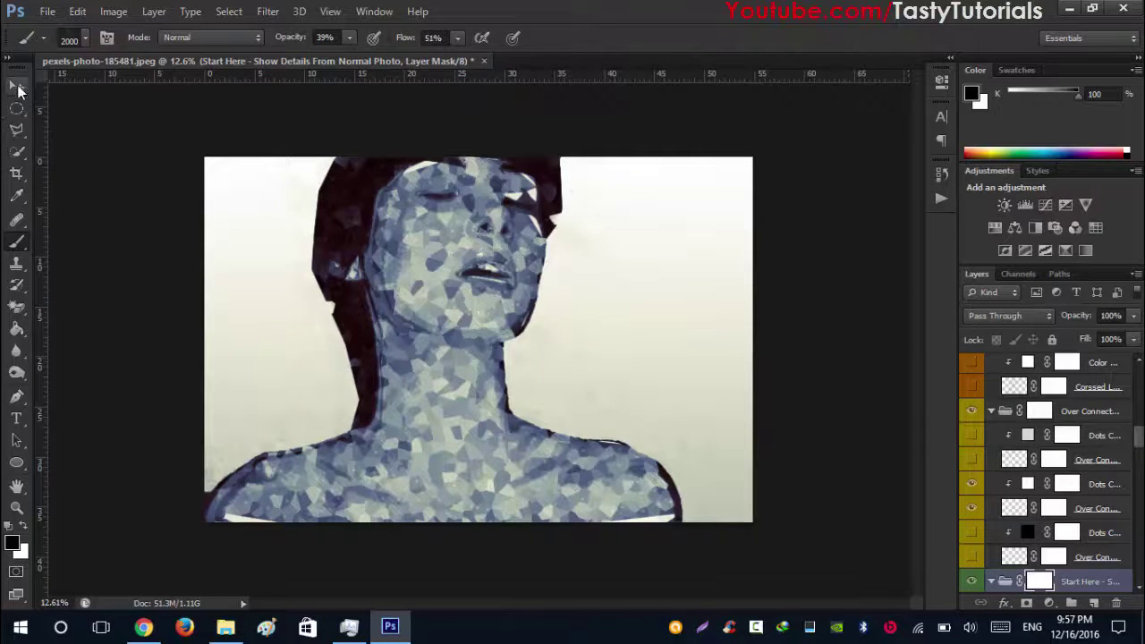
click(16, 86)
scroll(1056, 447, up, 3)
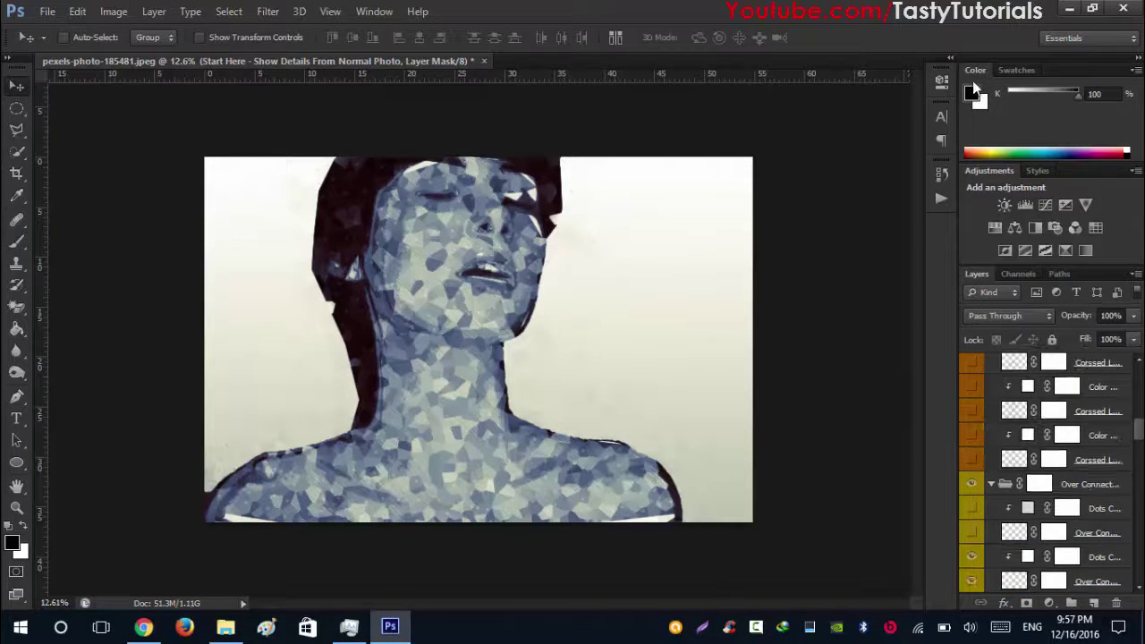
click(978, 69)
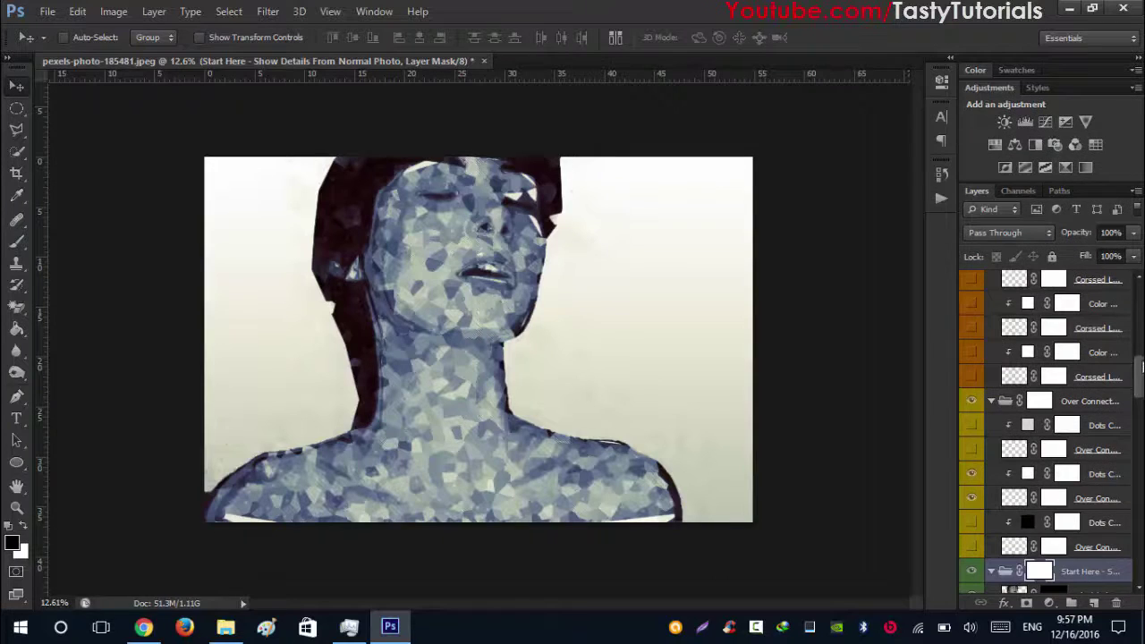
drag(1142, 378, 1139, 304)
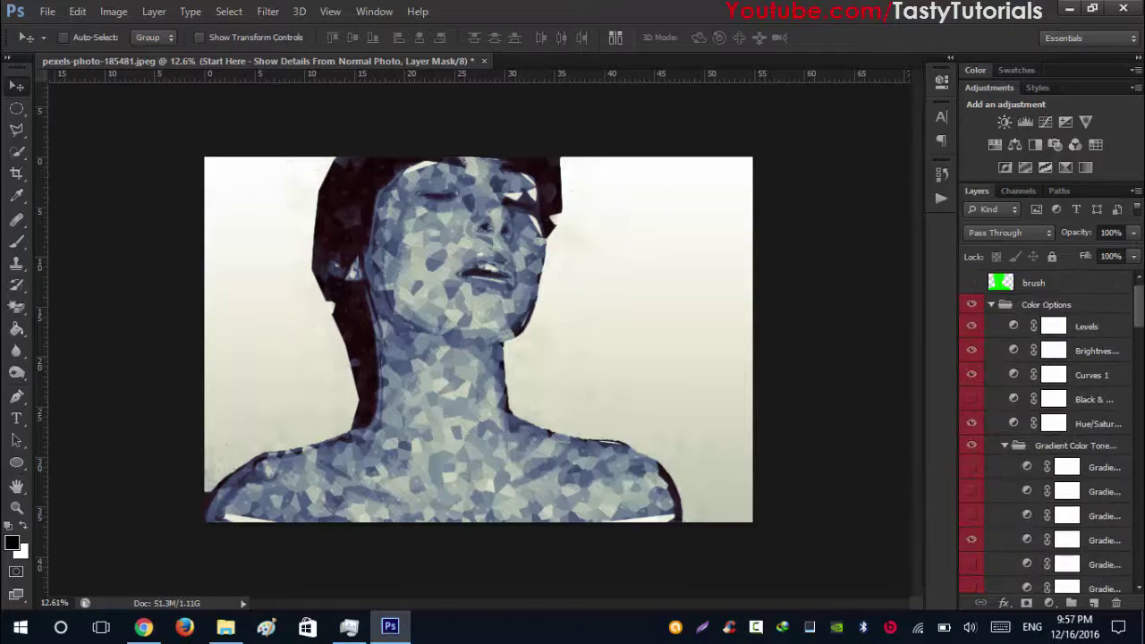
click(991, 305)
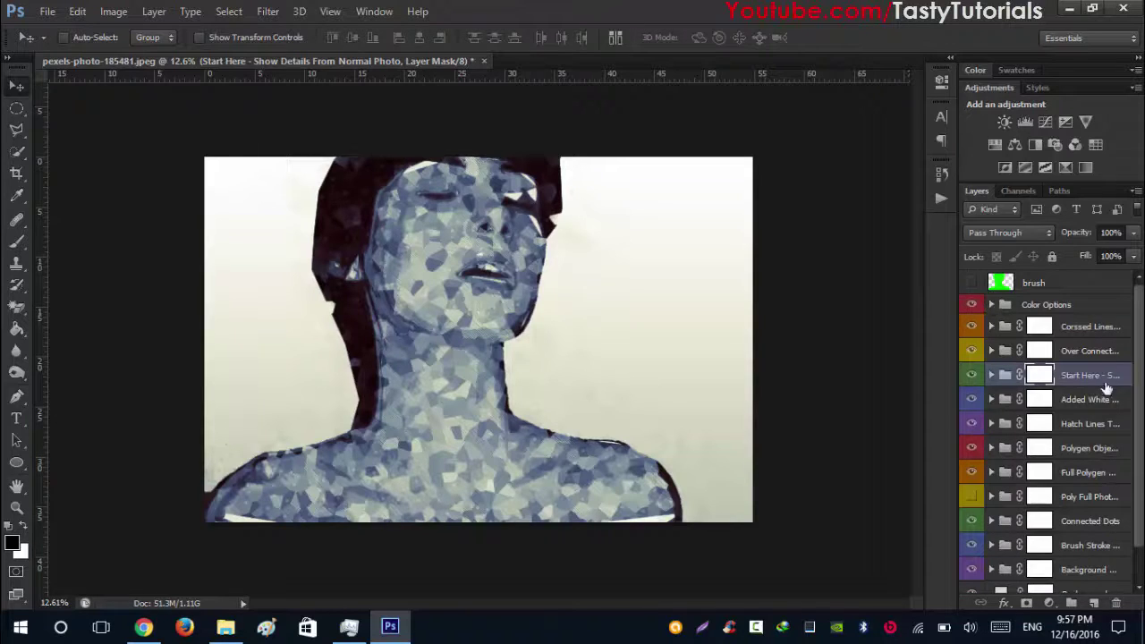
Select all effect groups from Color Options down to the background group and group them into Group 1.
click(1074, 311)
scroll(1061, 483, down, 2)
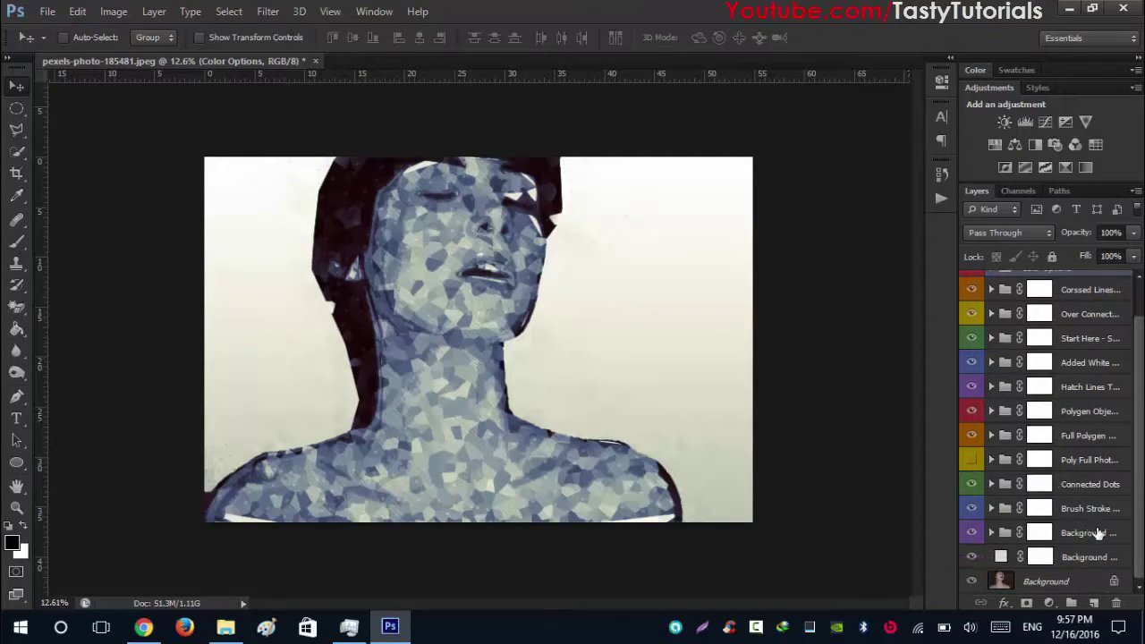
shift+click(1096, 533)
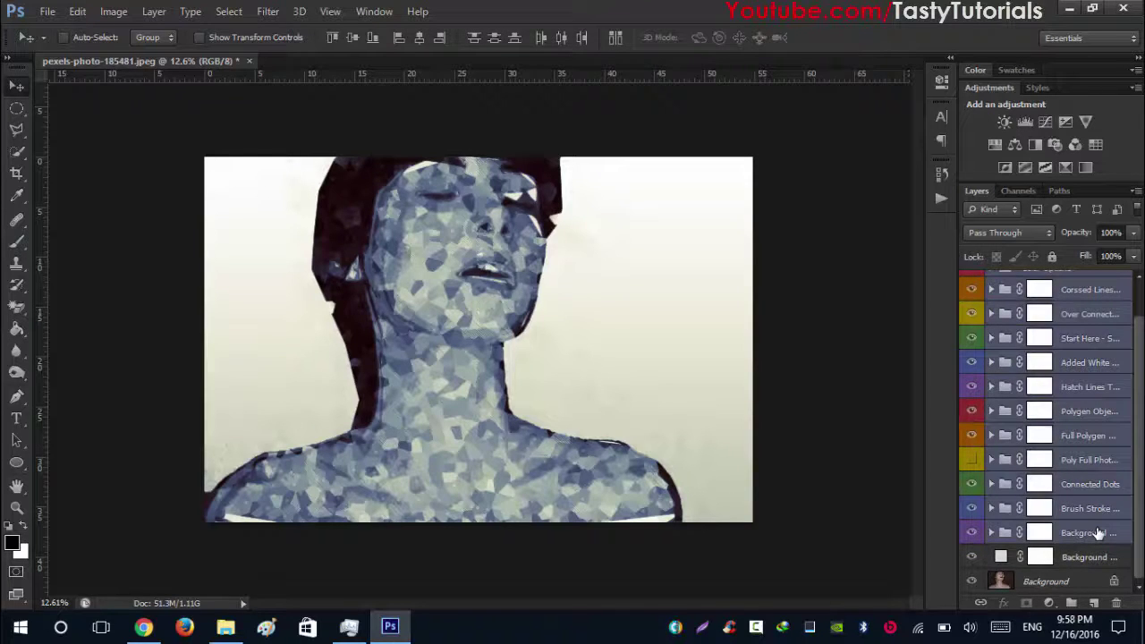
key(ctrl+g)
double_click(1043, 305)
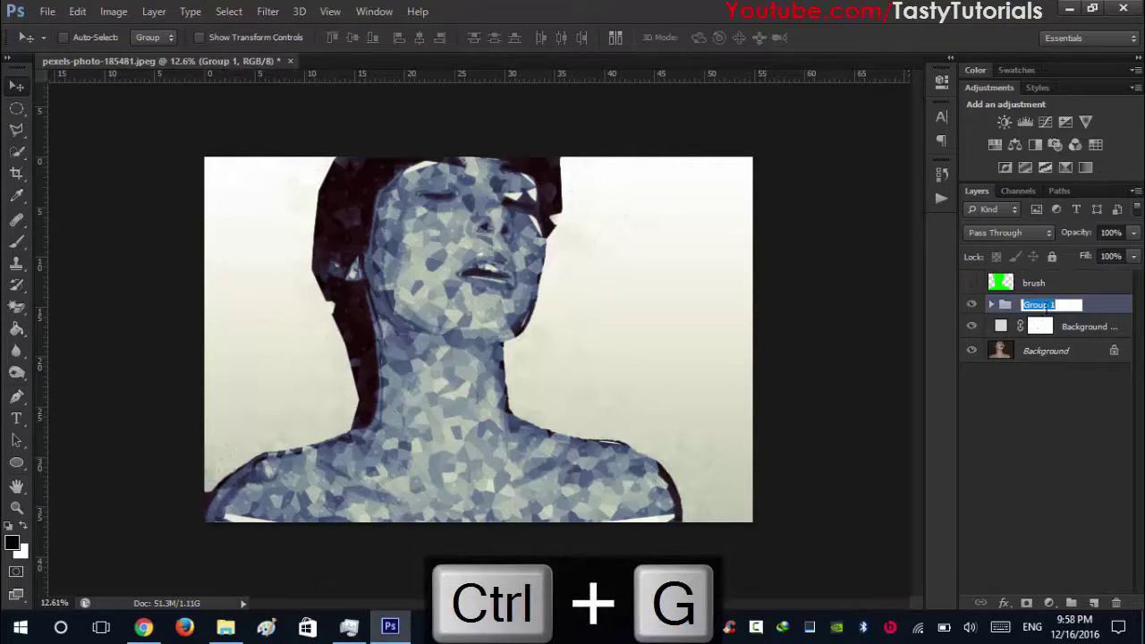
click(991, 390)
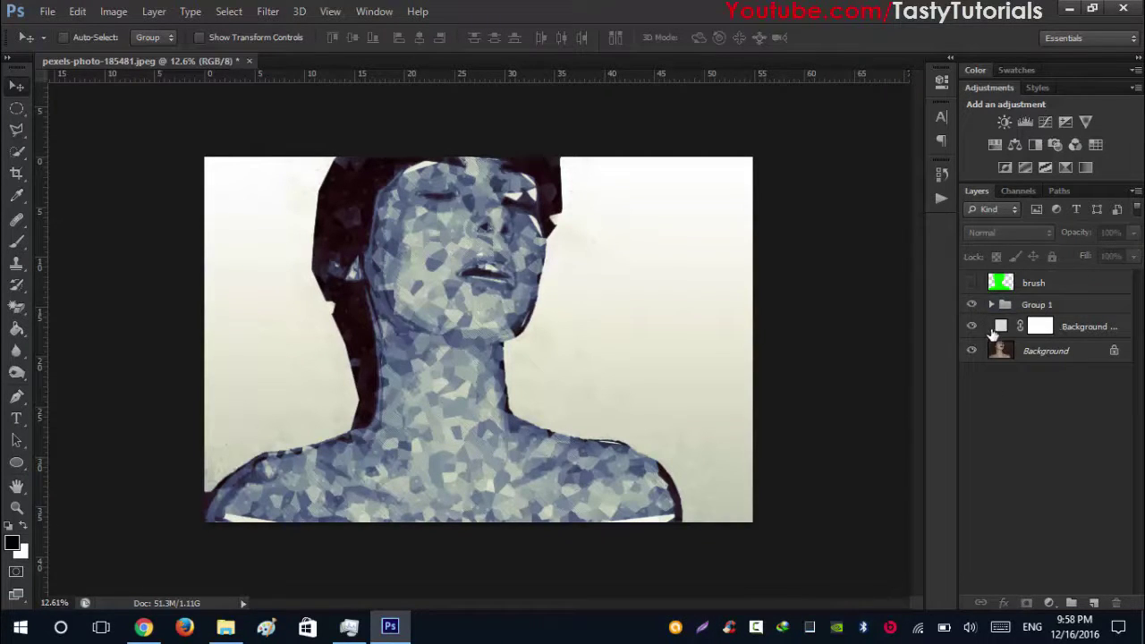
Lower Group 1's opacity to 75% and keep Group 1 selected.
click(1037, 304)
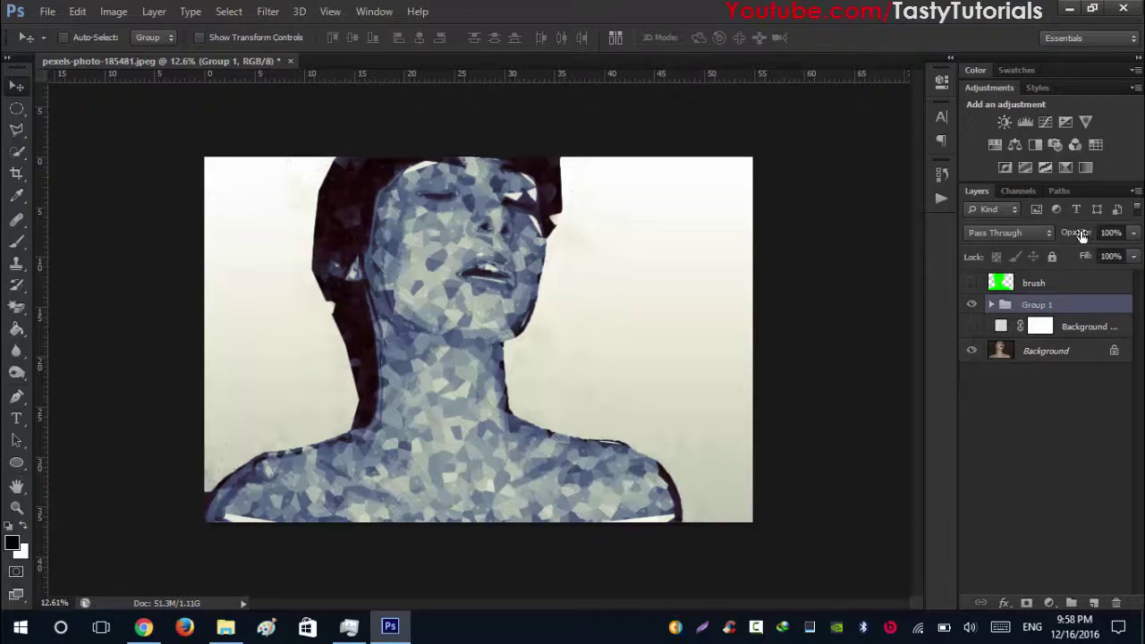
drag(1083, 234, 1061, 236)
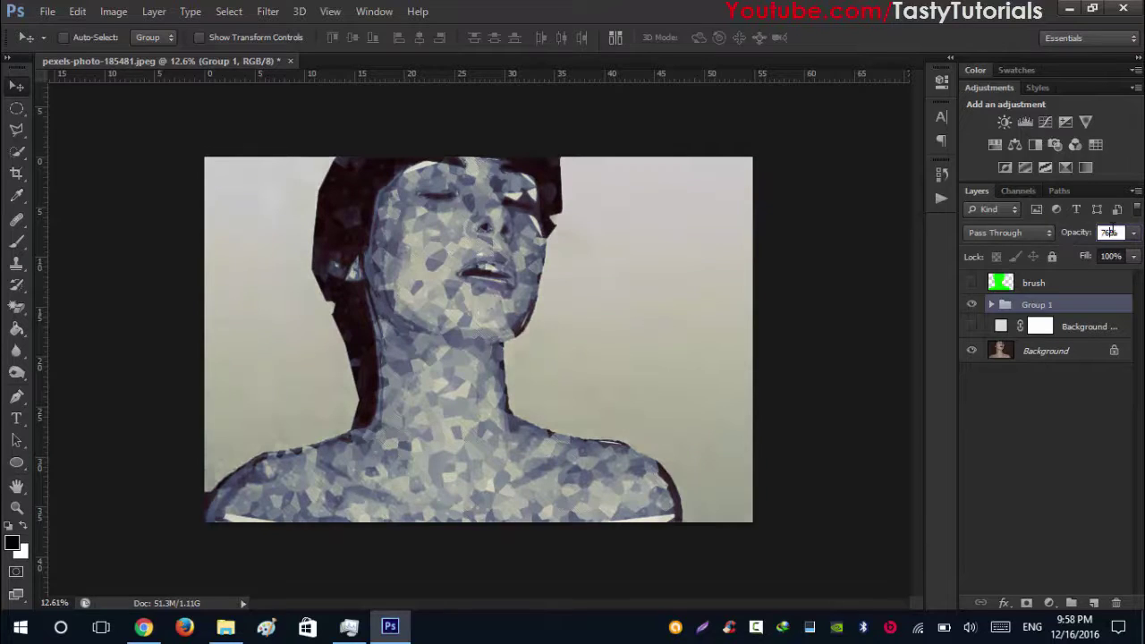
click(1045, 461)
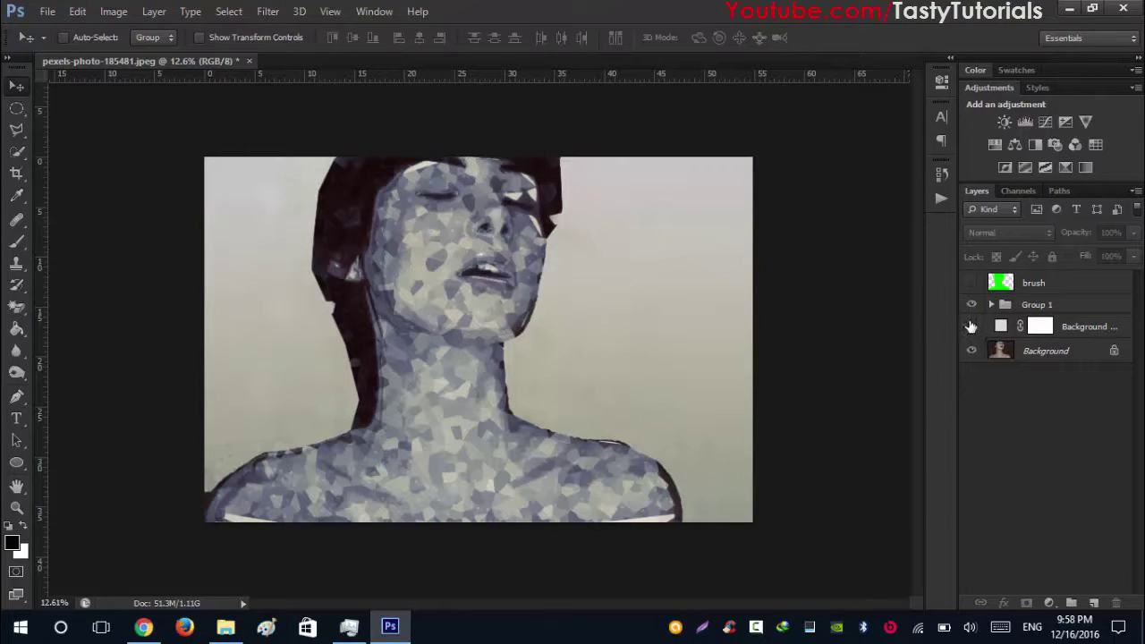
click(1008, 309)
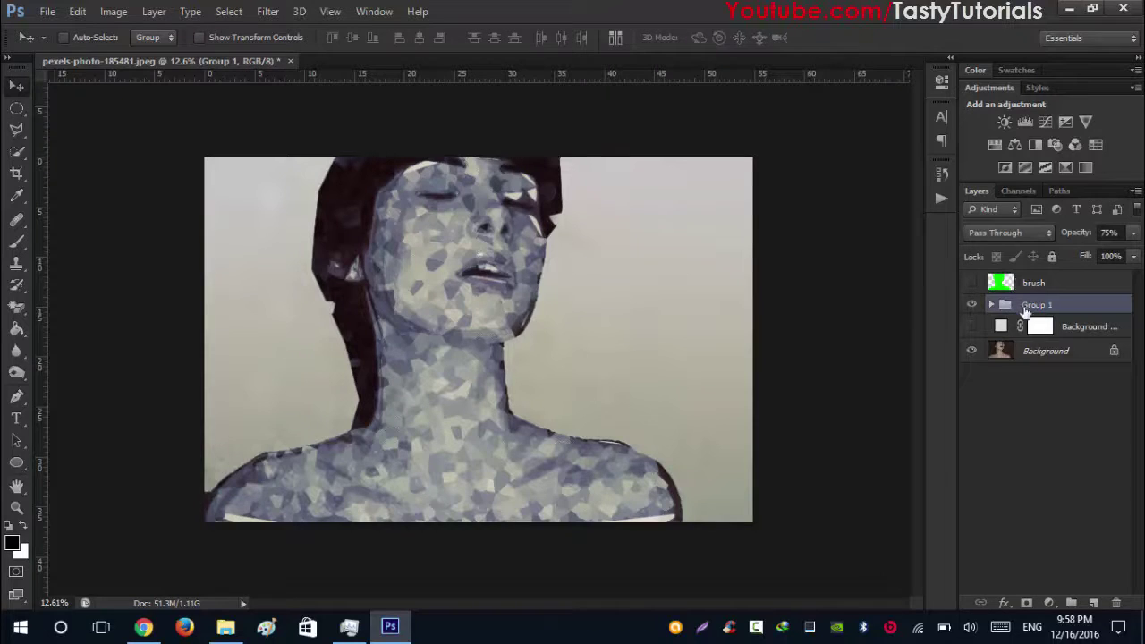
Replace the Color Balance 1 adjustment with a Levels 1 adjustment above Group 1.
click(1017, 144)
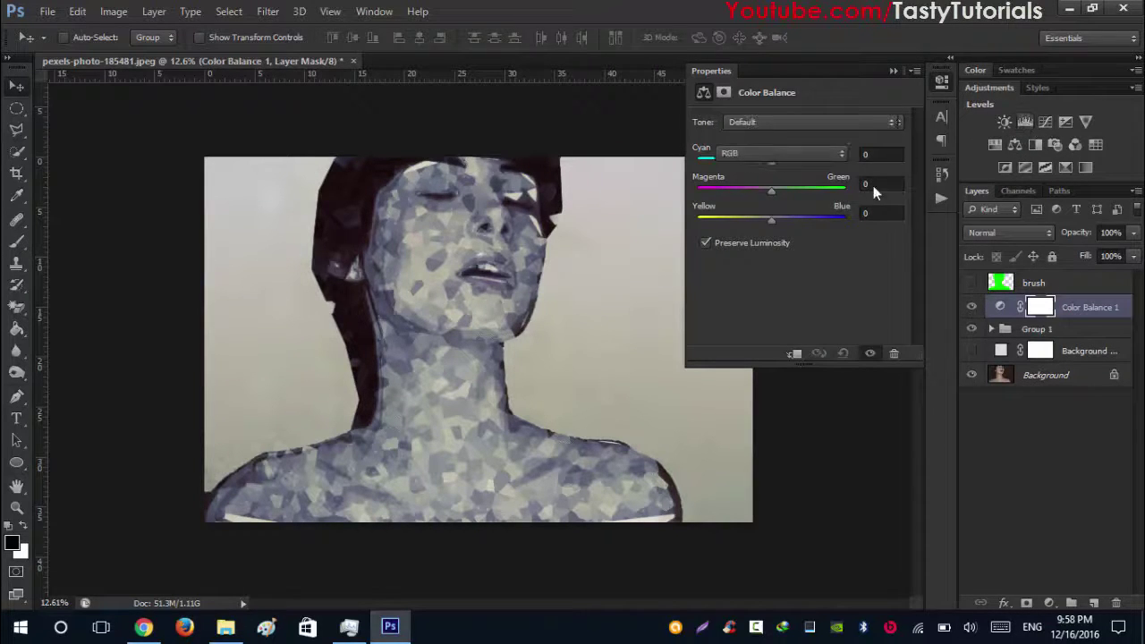
click(1066, 333)
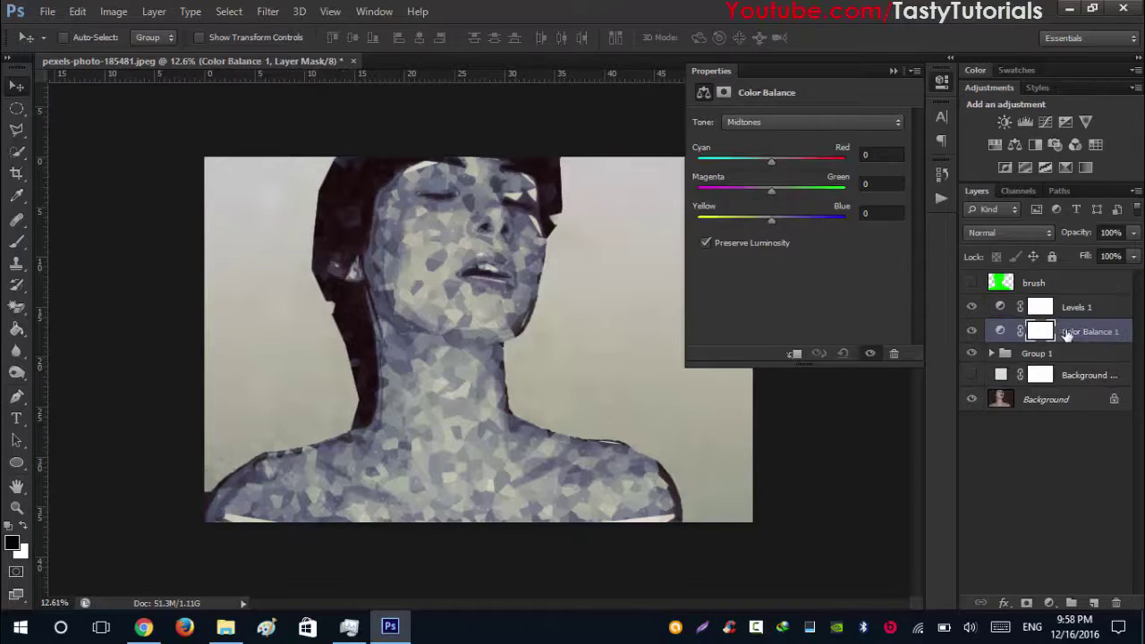
drag(1067, 333, 1117, 603)
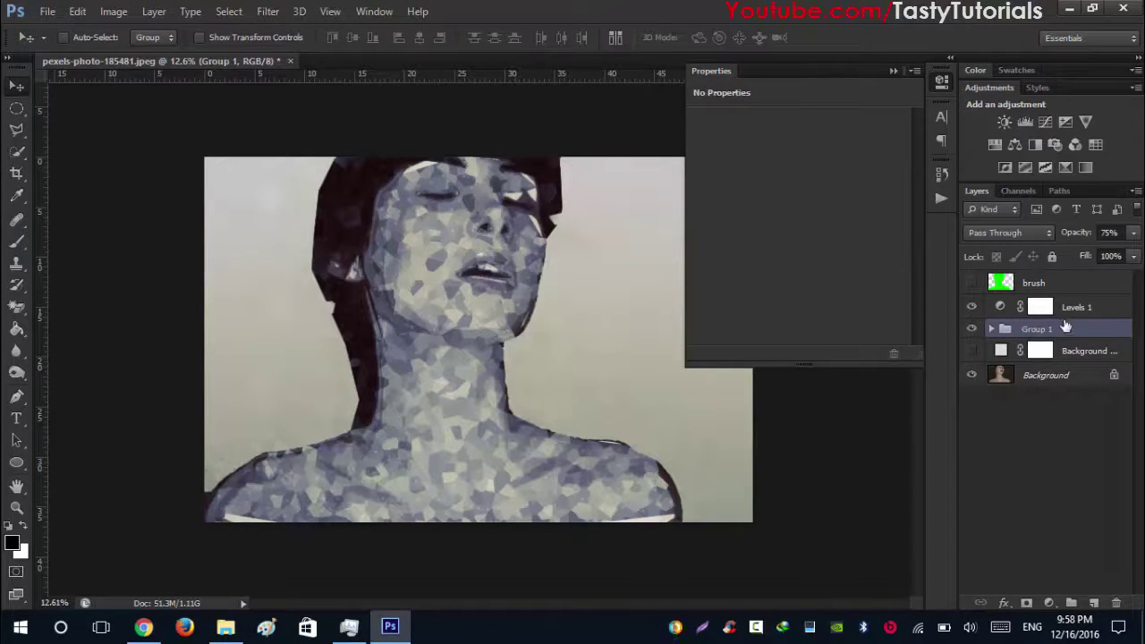
click(1003, 309)
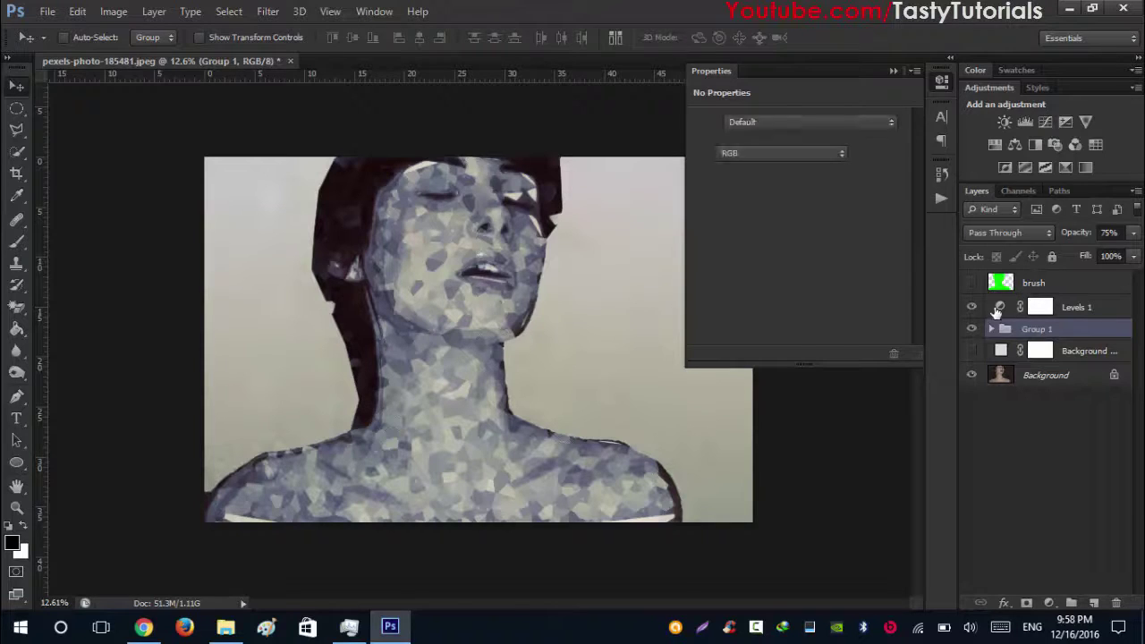
In Levels, set Blue output black 14, Green 6, Red 8 with Red midtone 1.08.
click(782, 154)
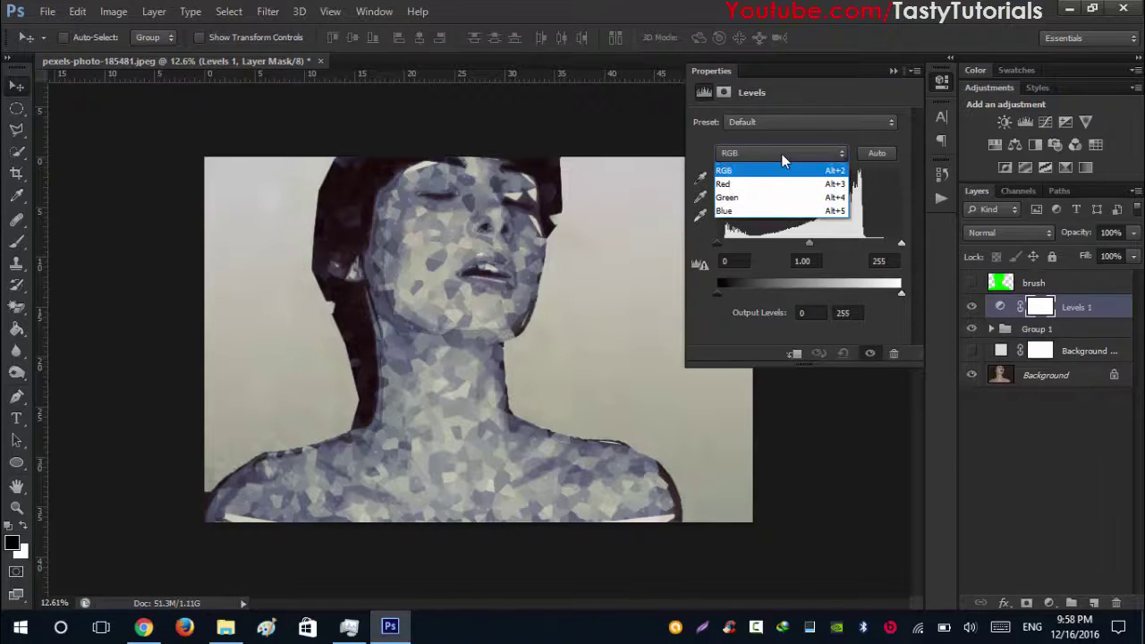
click(753, 212)
drag(717, 291, 726, 294)
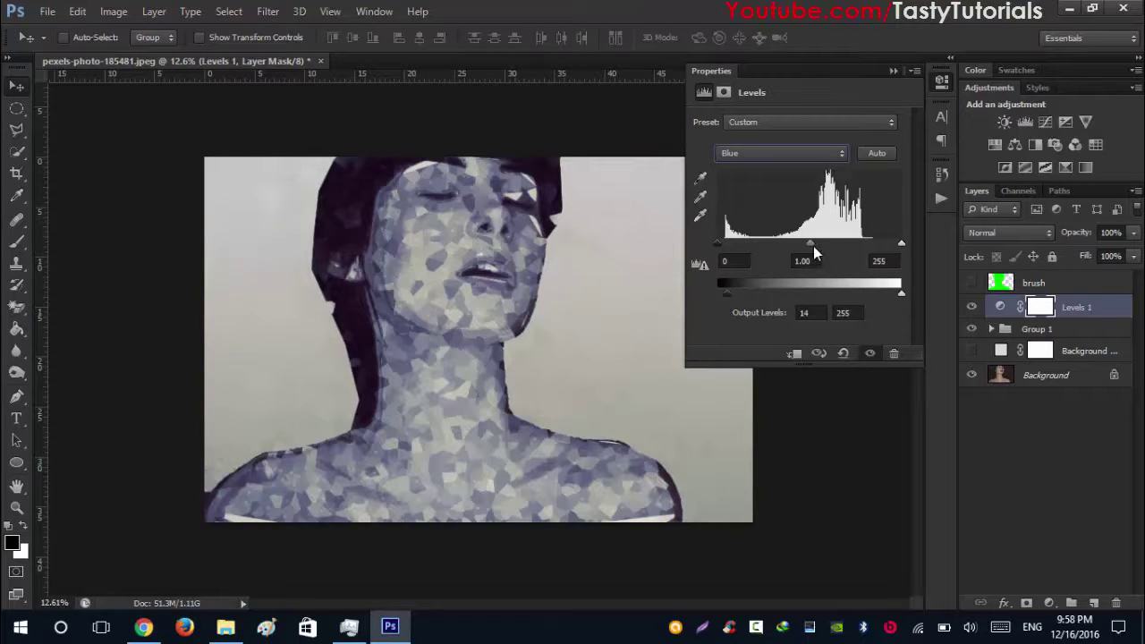
click(809, 154)
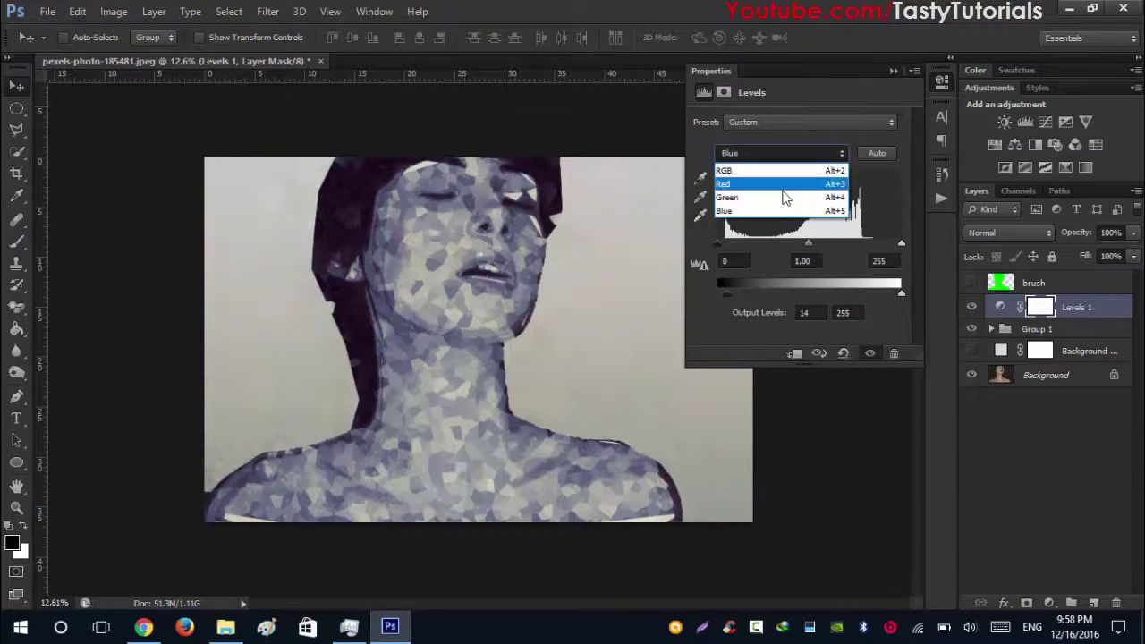
click(784, 197)
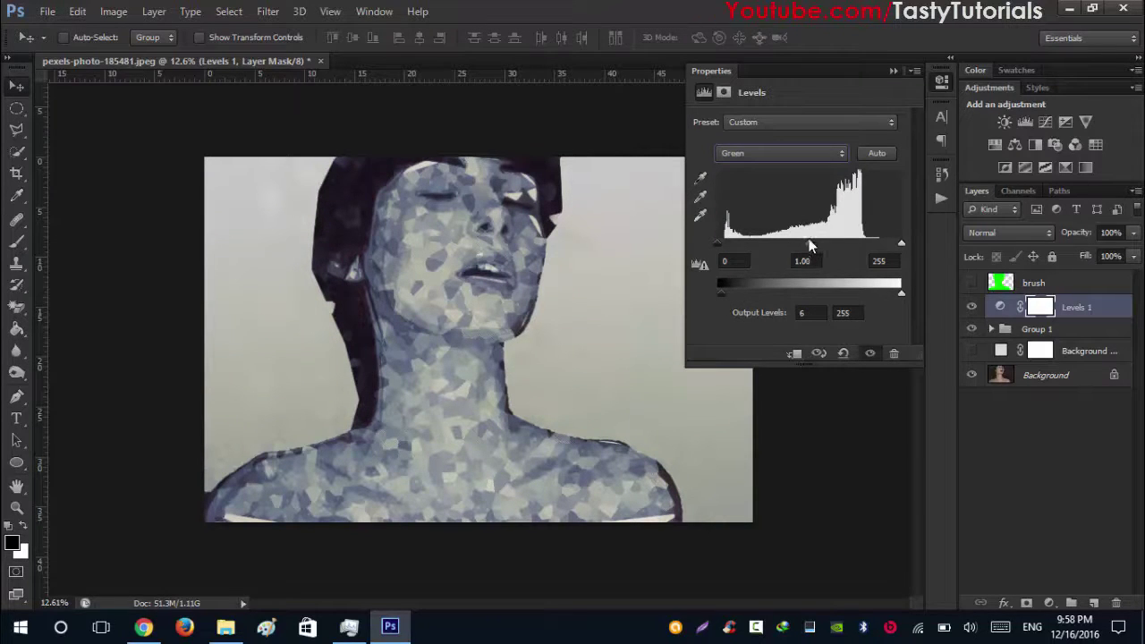
click(775, 154)
click(761, 178)
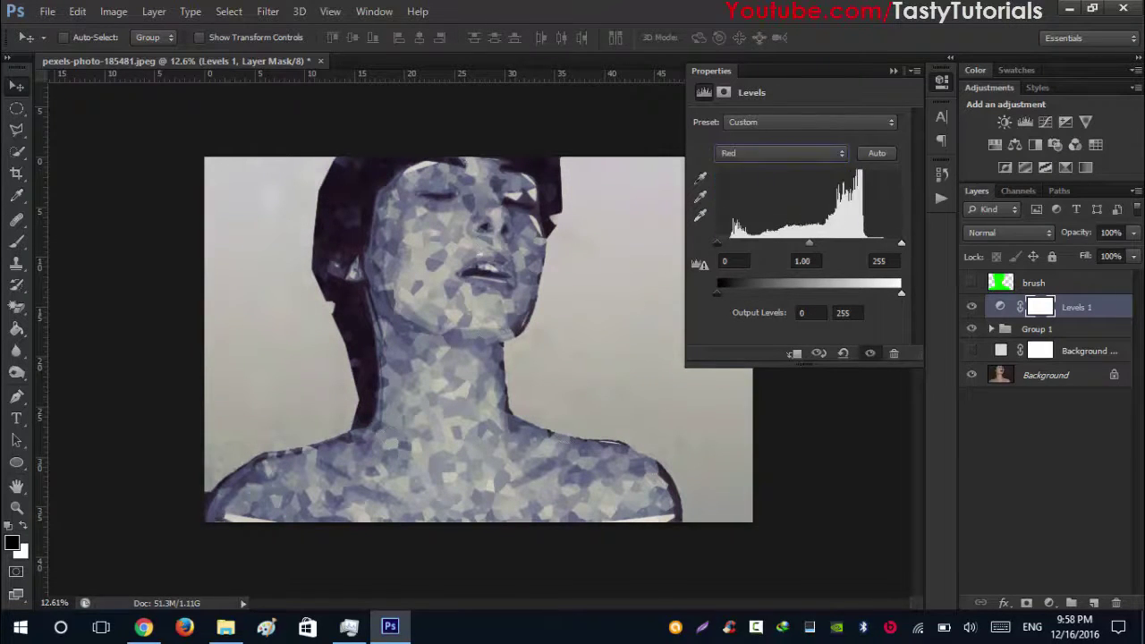
drag(716, 291, 723, 293)
drag(808, 247, 802, 249)
click(890, 69)
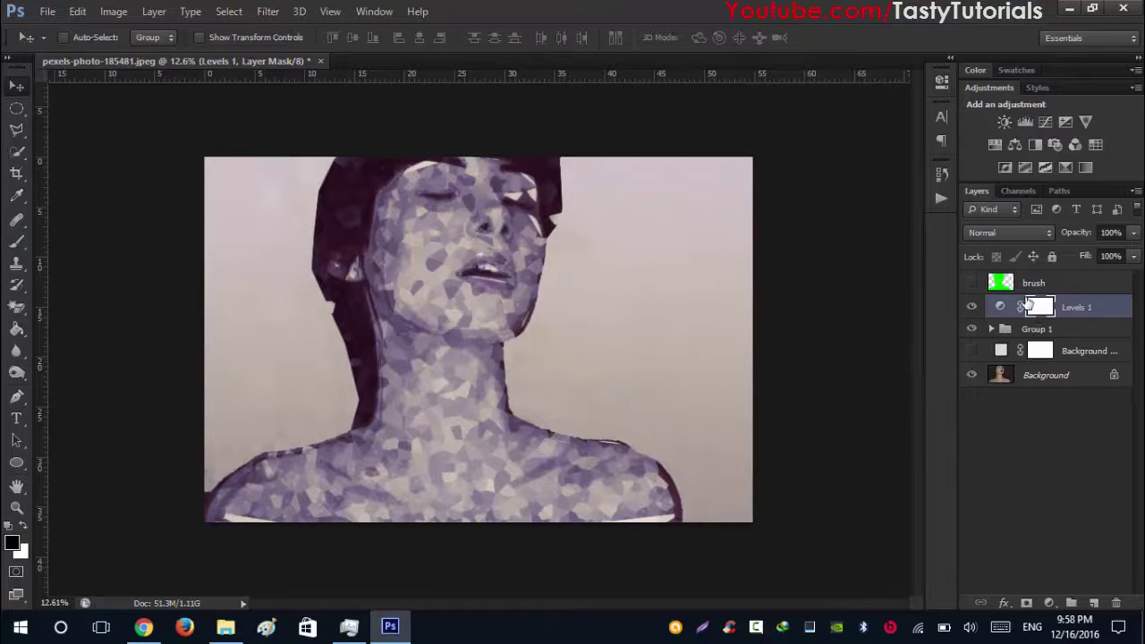
Zoom in on the portrait and create a new empty Layer 1 above Group 1.
click(993, 330)
click(991, 330)
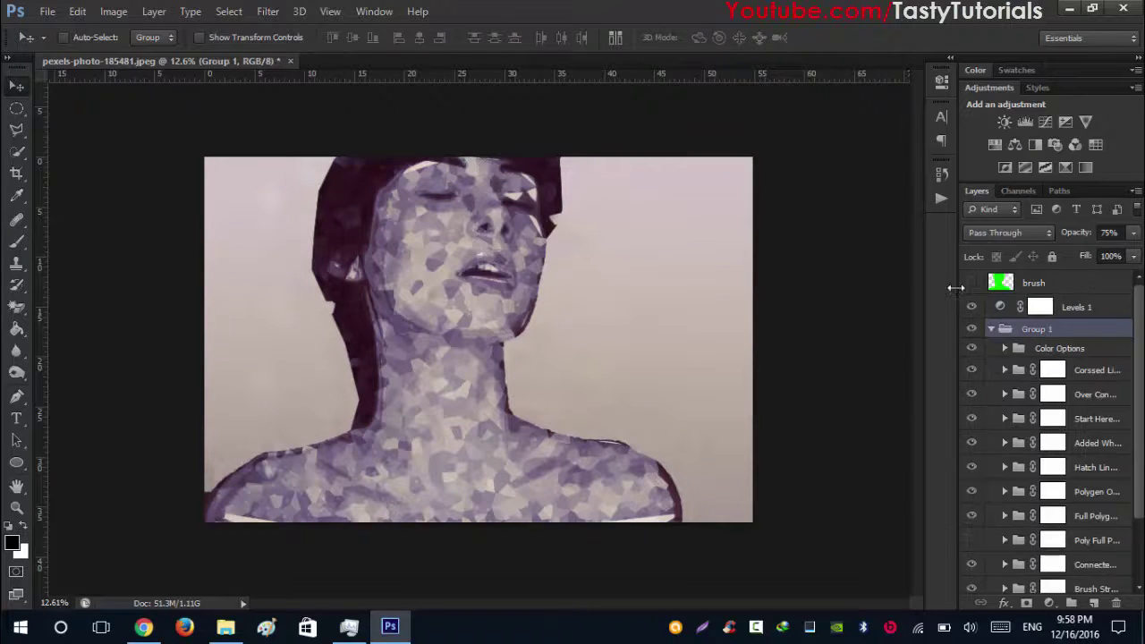
click(992, 330)
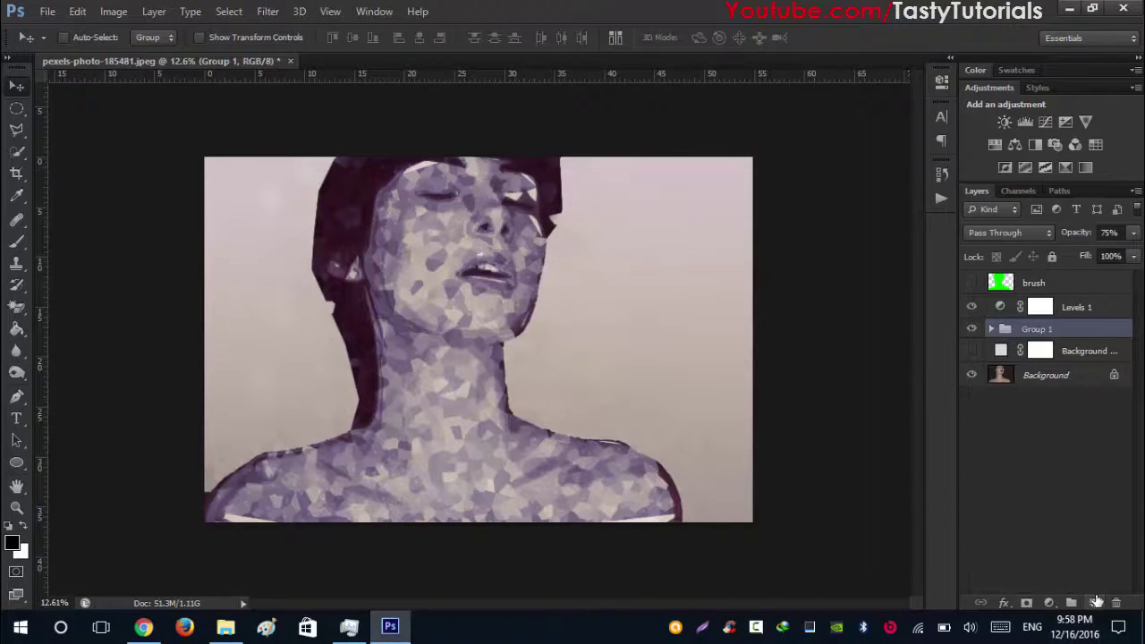
key(ctrl+plus)
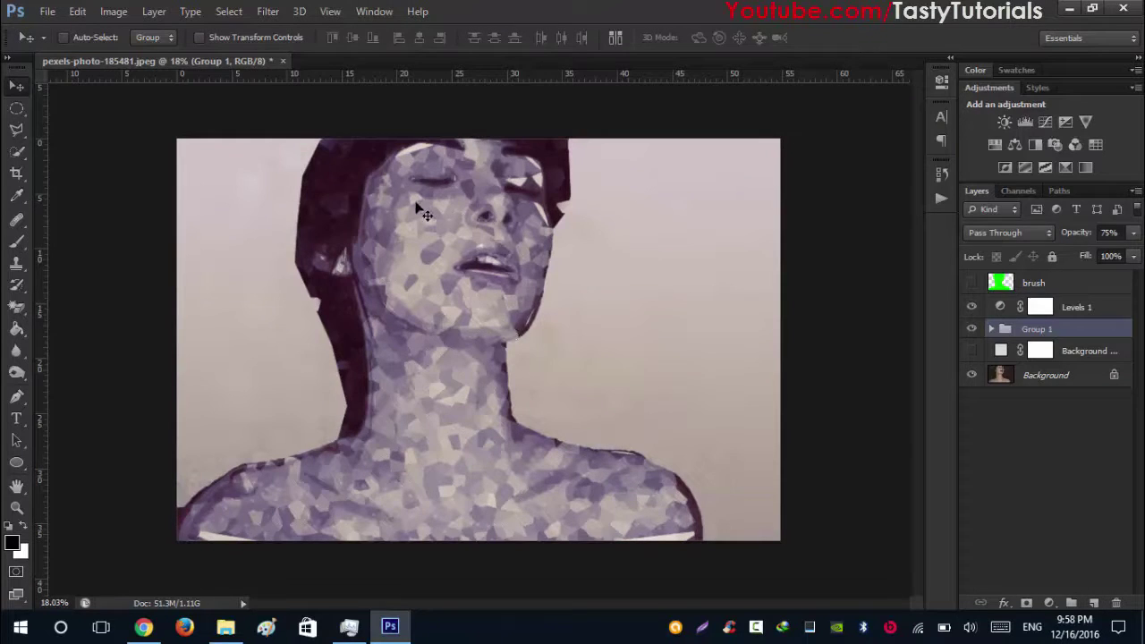
click(1014, 399)
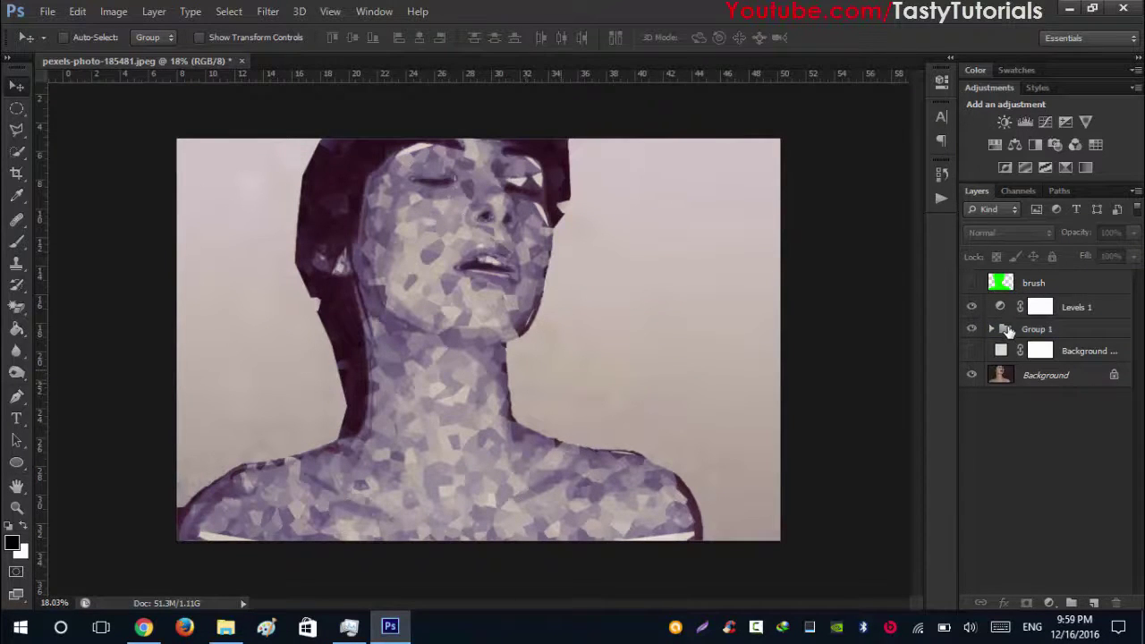
click(1008, 331)
click(1094, 603)
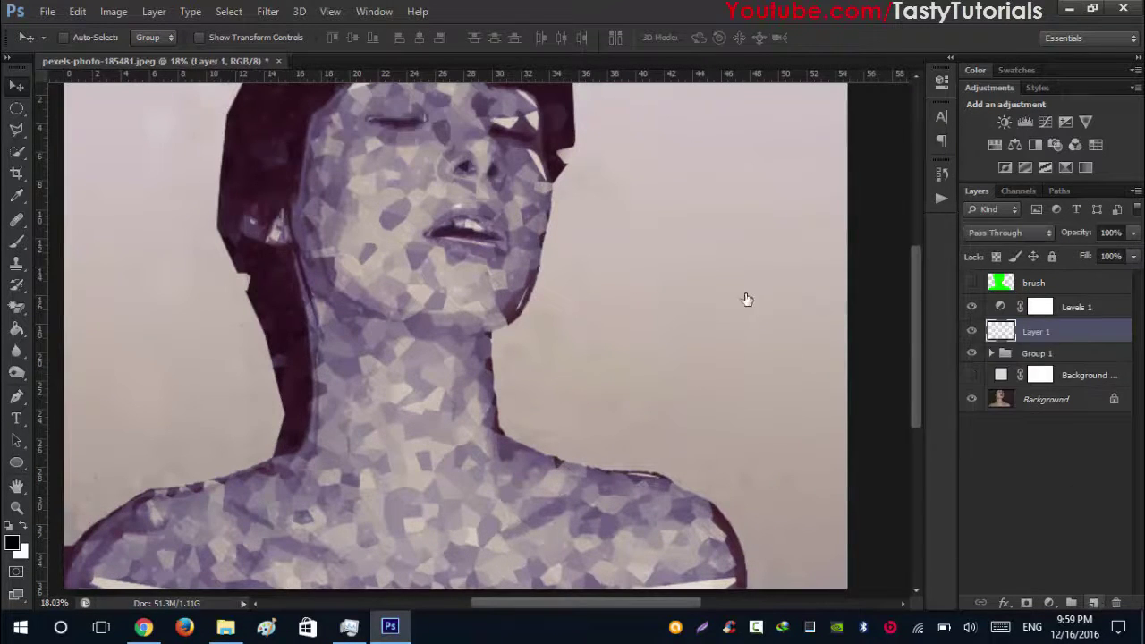
Set up the scatter brush at size 2700 and 100% opacity.
key(b)
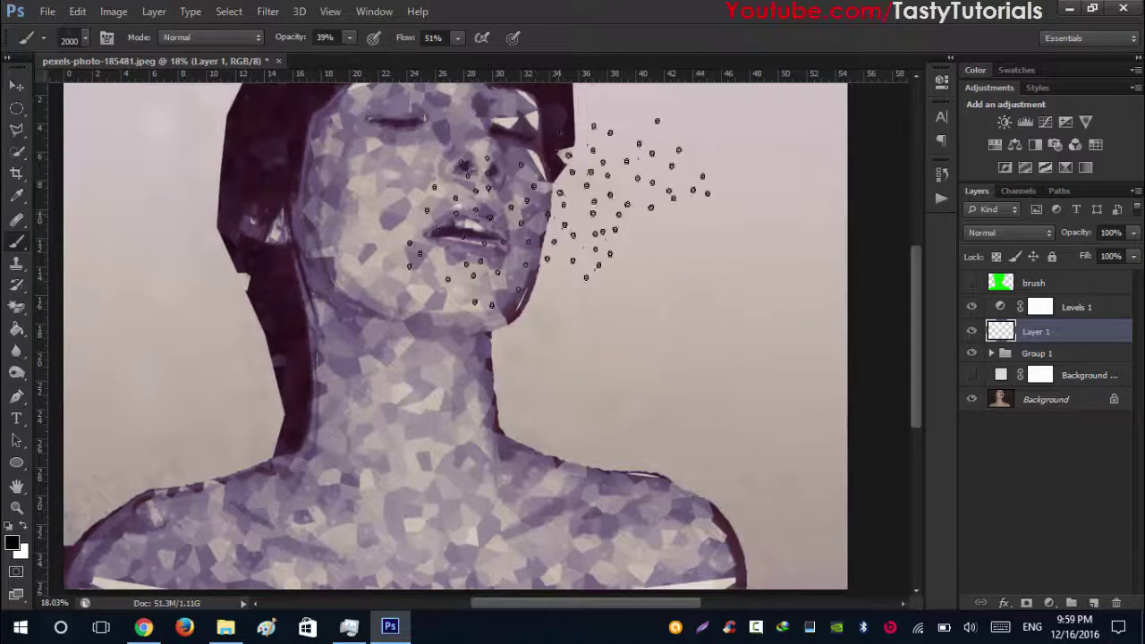
right_click(558, 213)
key(Escape)
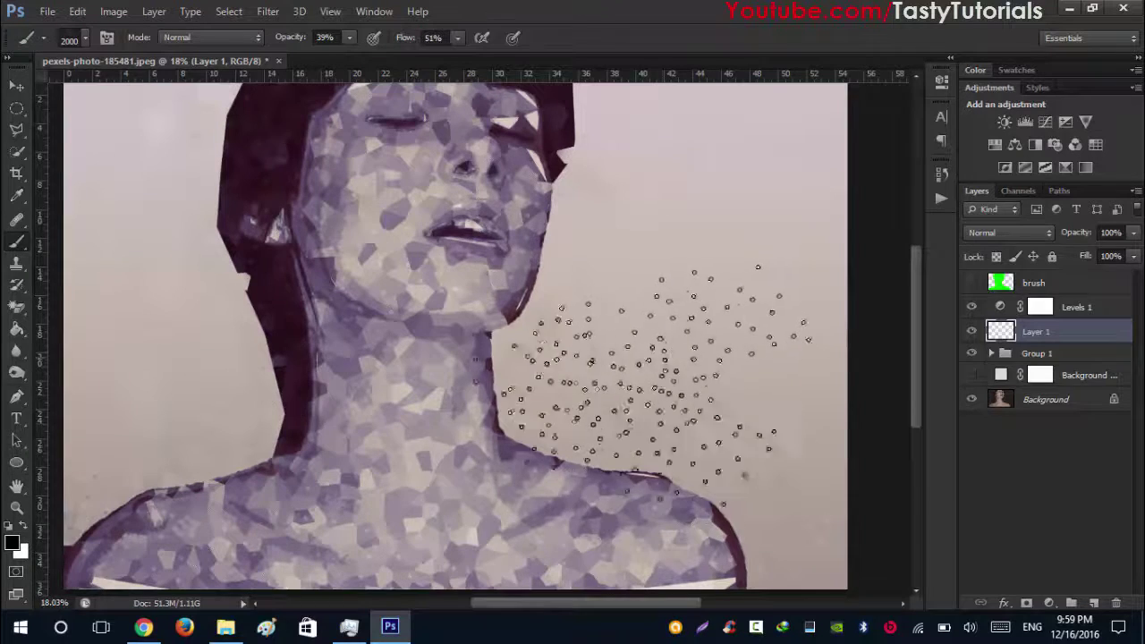
scroll(658, 376, down, 3)
key(bracketright)
key(bracketright)
key(bracketright)
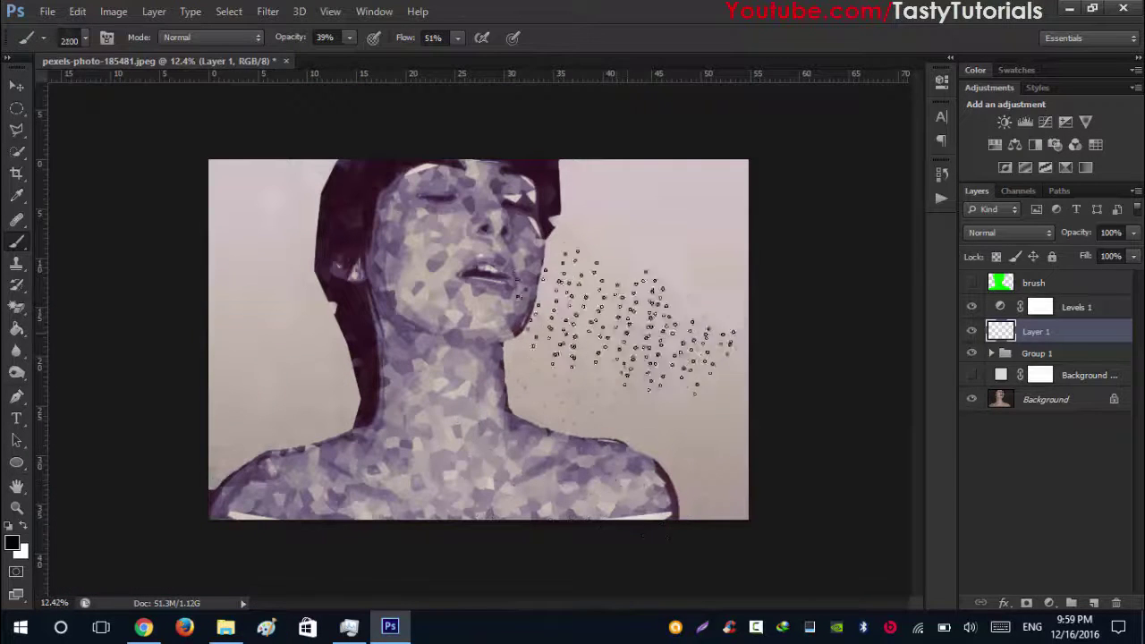
key(bracketright)
key(bracketright)
key(bracketright)
key(bracketright)
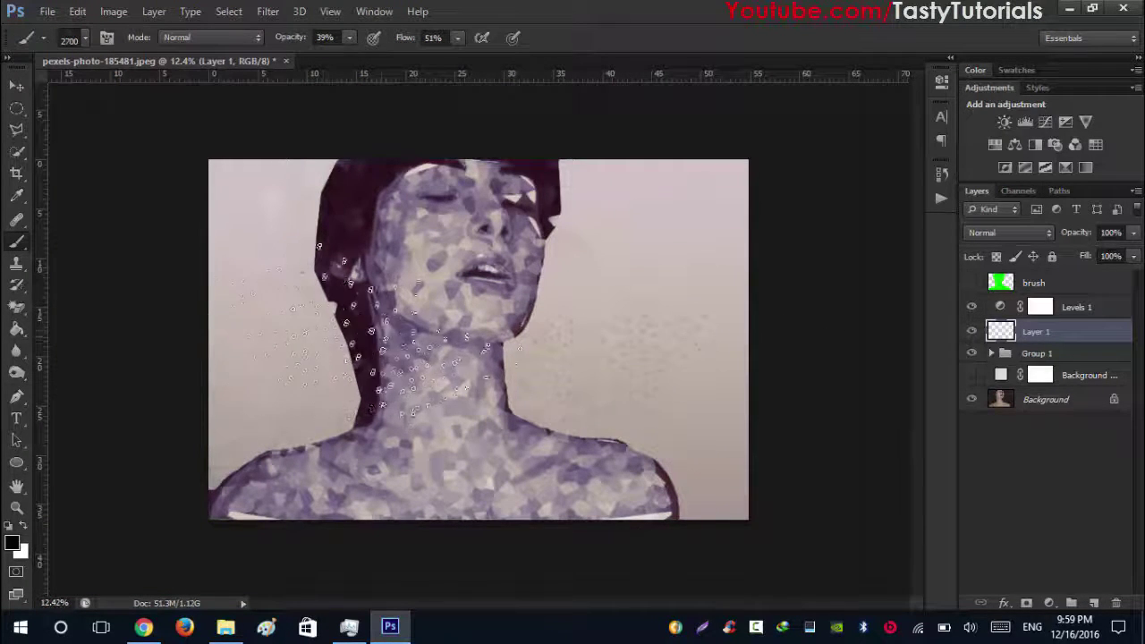
drag(289, 37, 444, 43)
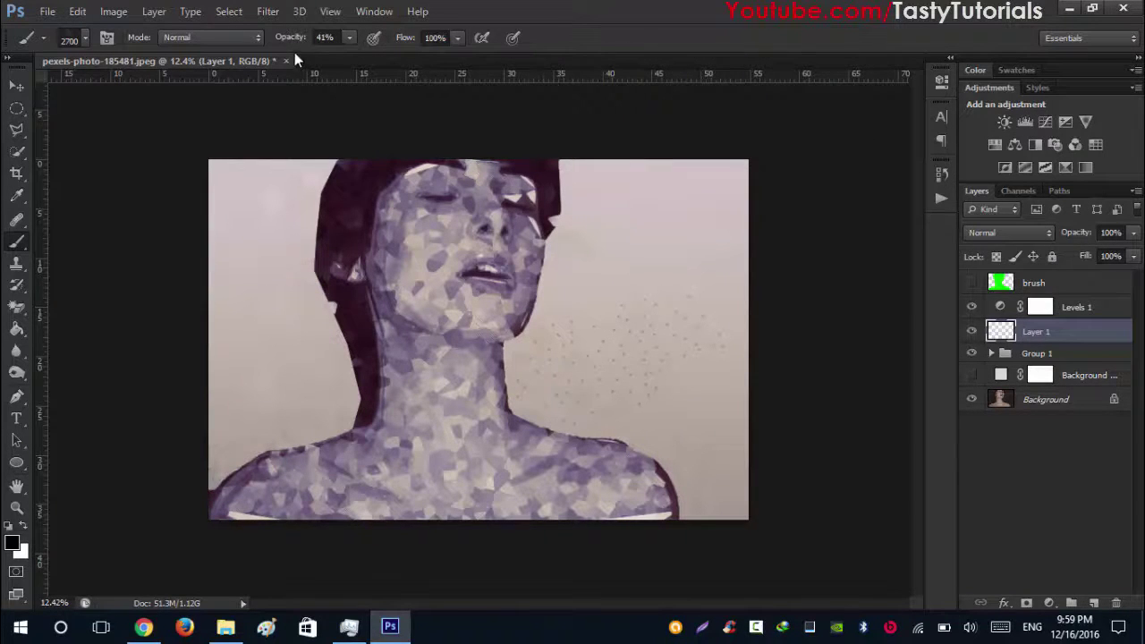
key(0)
Paint dot-network strokes over the neck, shoulders, upper left and upper-right background.
drag(340, 457, 411, 448)
mouse_move(555, 501)
mouse_down()
mouse_move(644, 443)
mouse_move(269, 205)
mouse_move(241, 232)
mouse_up()
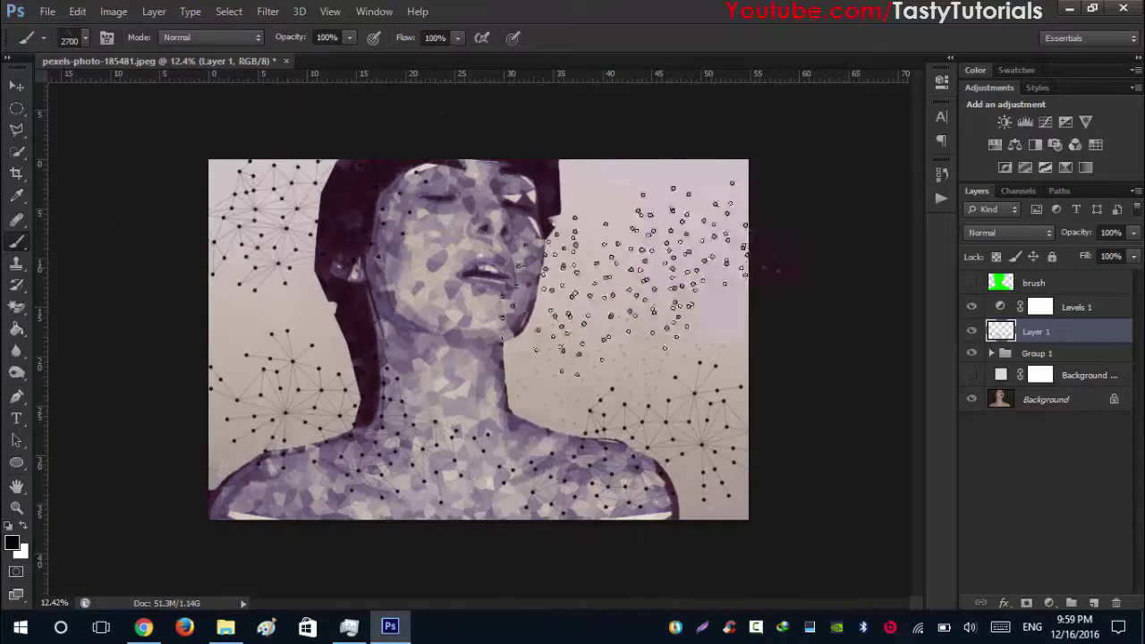
click(671, 228)
click(608, 358)
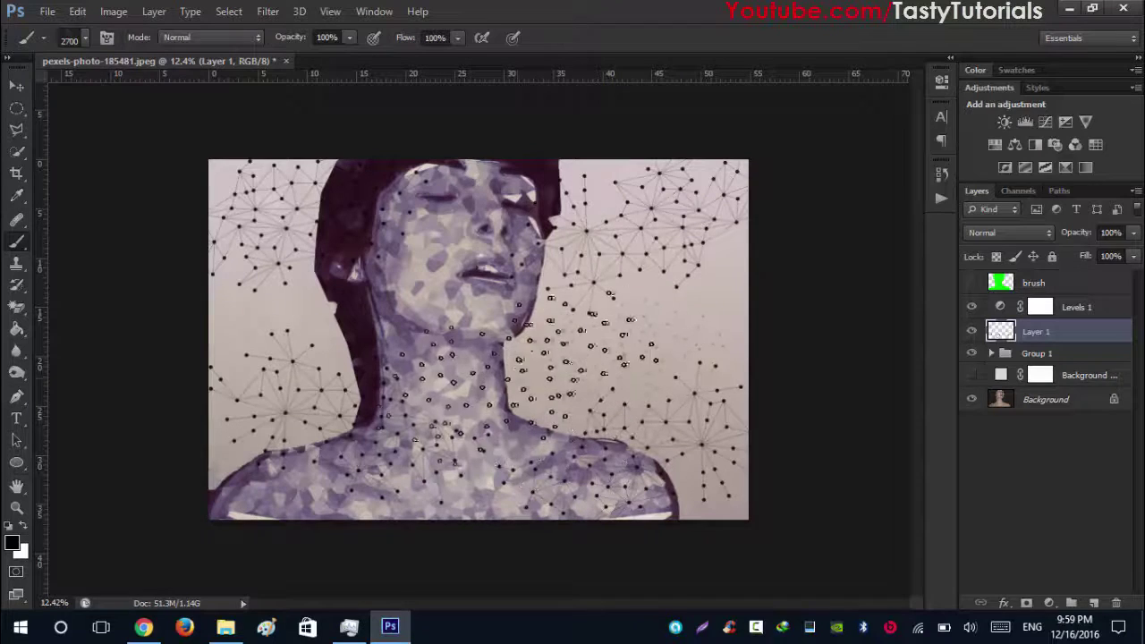
Set Layer 1's blend mode to Soft Light.
click(994, 232)
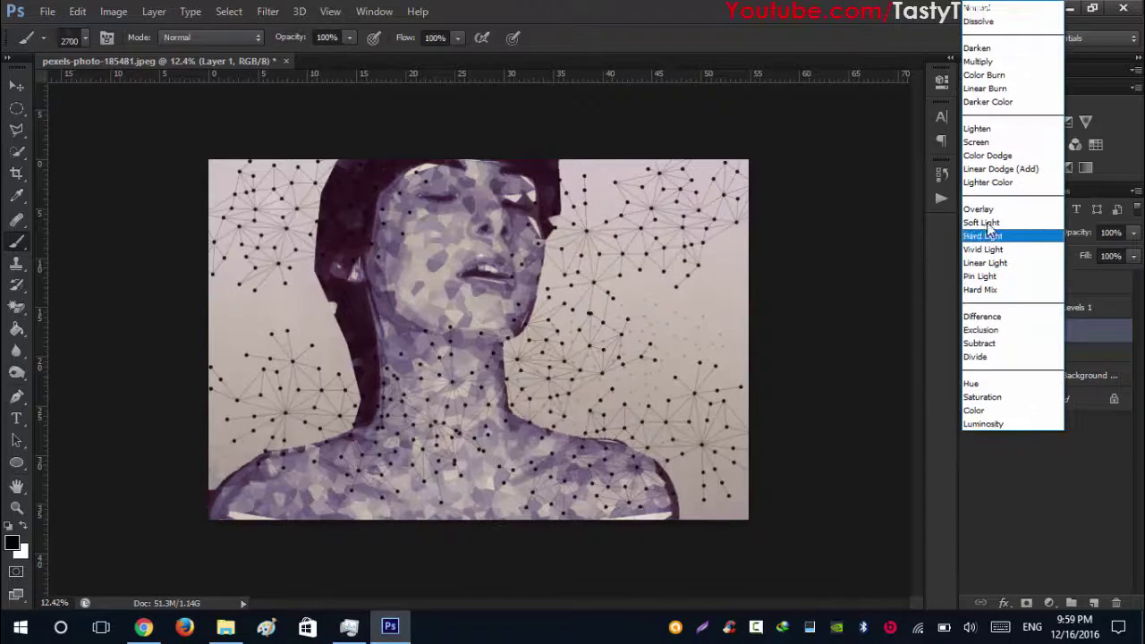
click(994, 222)
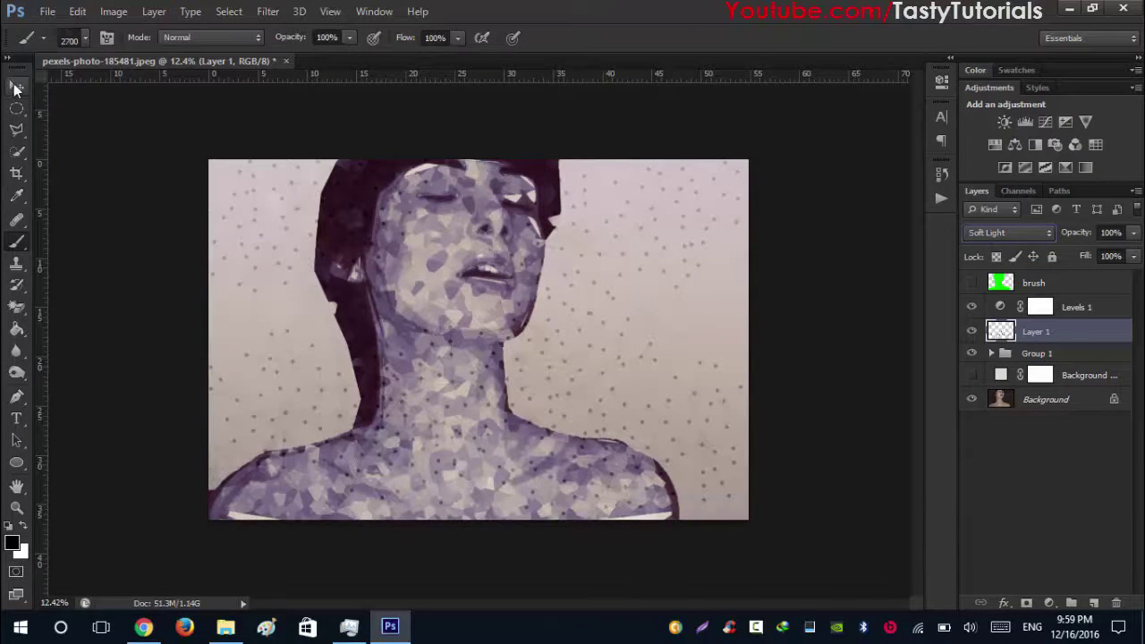
click(17, 86)
scroll(399, 305, up, 2)
scroll(399, 304, up, 1)
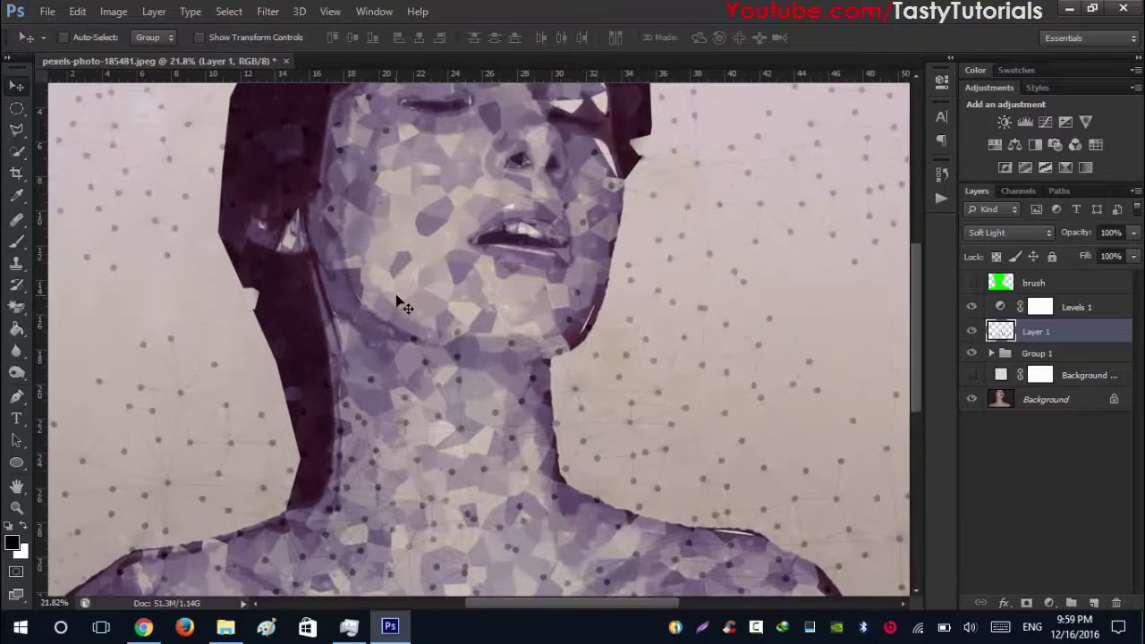
scroll(402, 305, down, 1)
scroll(399, 304, down, 2)
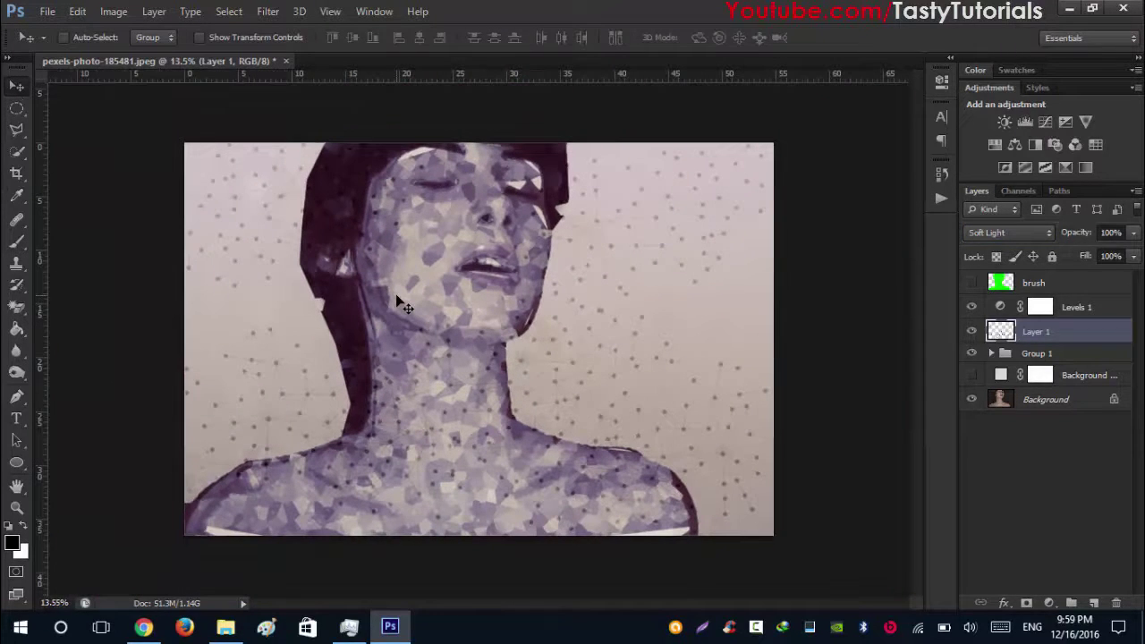